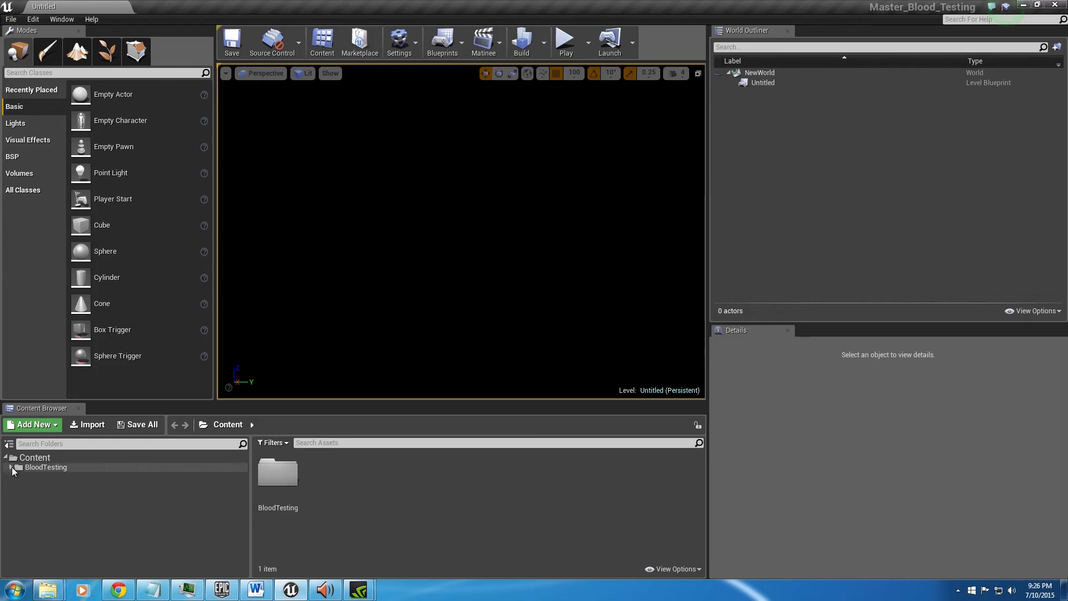
Step: Open the Blood_Water_Example map from the Maps folder of BloodTesting/MasterBloodPack
{"action": "left_click", "coordinate": [8, 468]}
{"action": "left_click", "coordinate": [15, 476]}
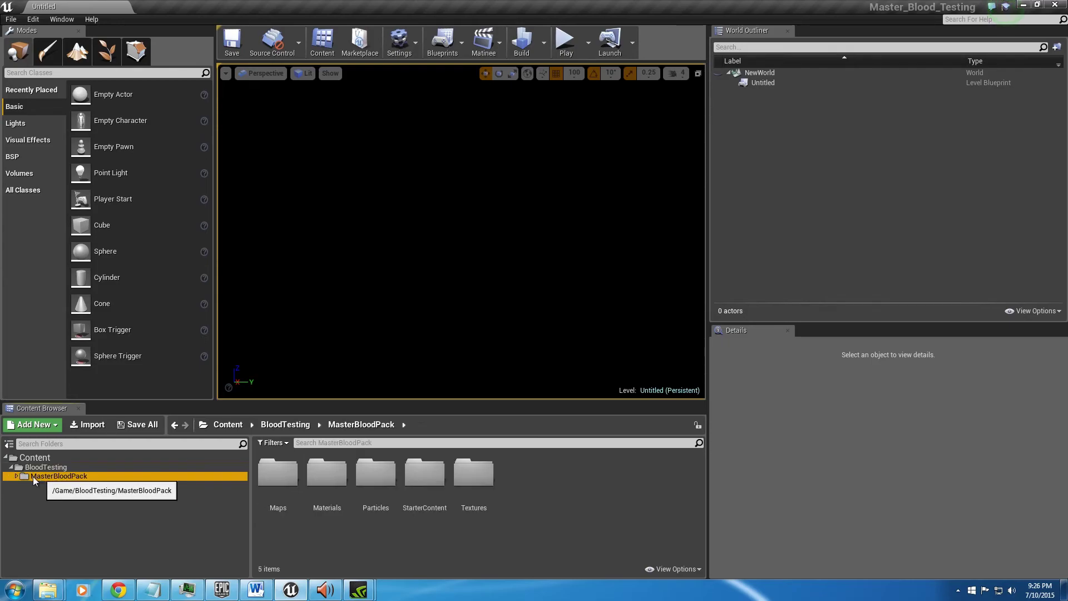
{"action": "left_click", "coordinate": [16, 476]}
{"action": "left_click", "coordinate": [44, 486]}
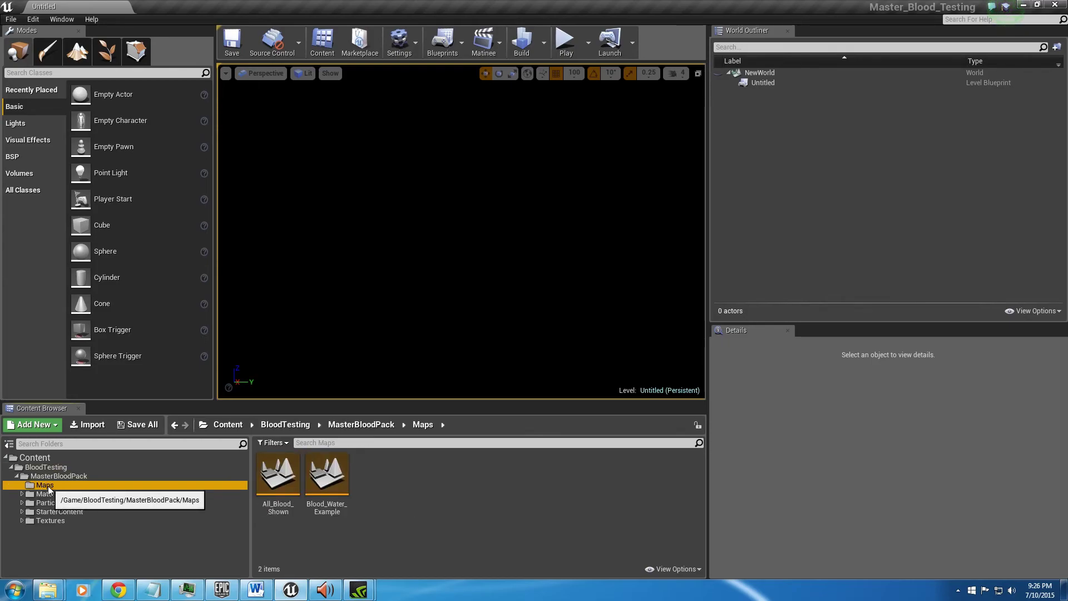
{"action": "double_click", "coordinate": [327, 472]}
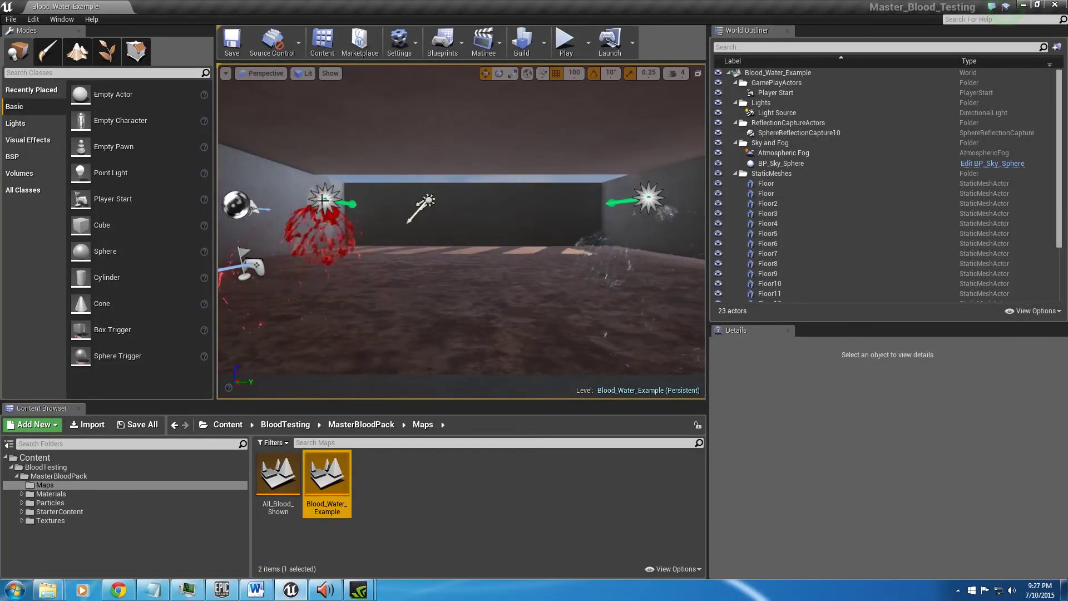
Step: Select the P_BloodMaster emitter in the level, expand the Materials, Particles and Textures folders, and show the Materials folder's contents
{"action": "left_click", "coordinate": [324, 199]}
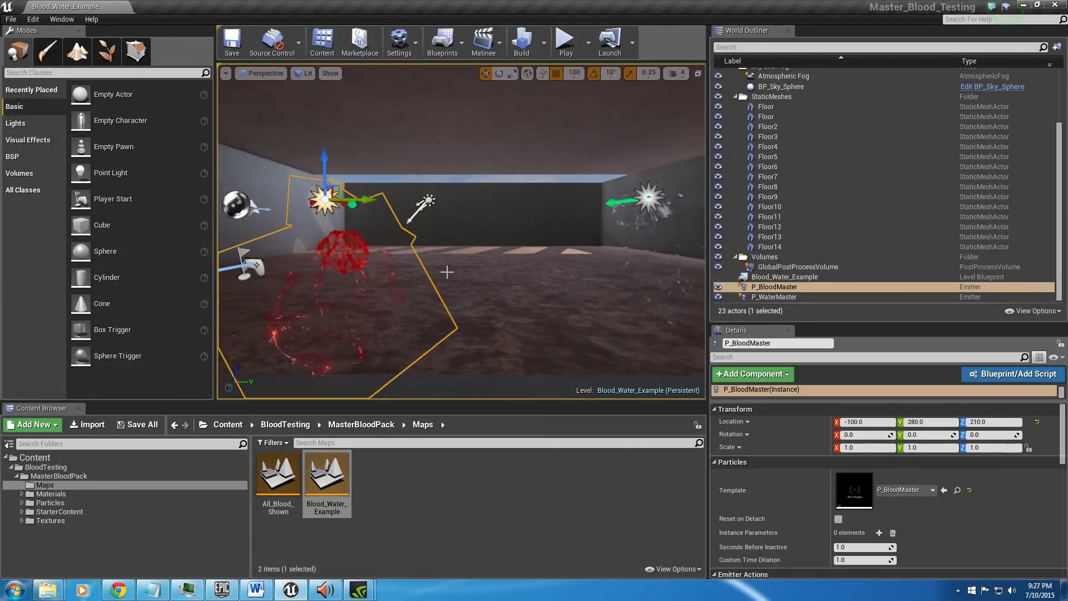
{"action": "left_click", "coordinate": [439, 486]}
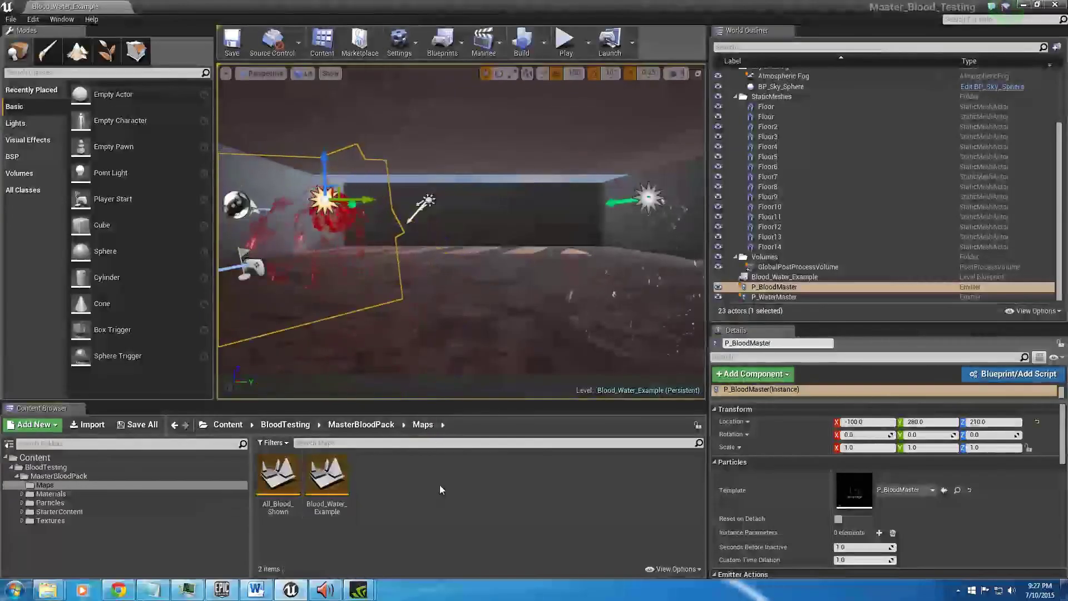
{"action": "left_click", "coordinate": [21, 494]}
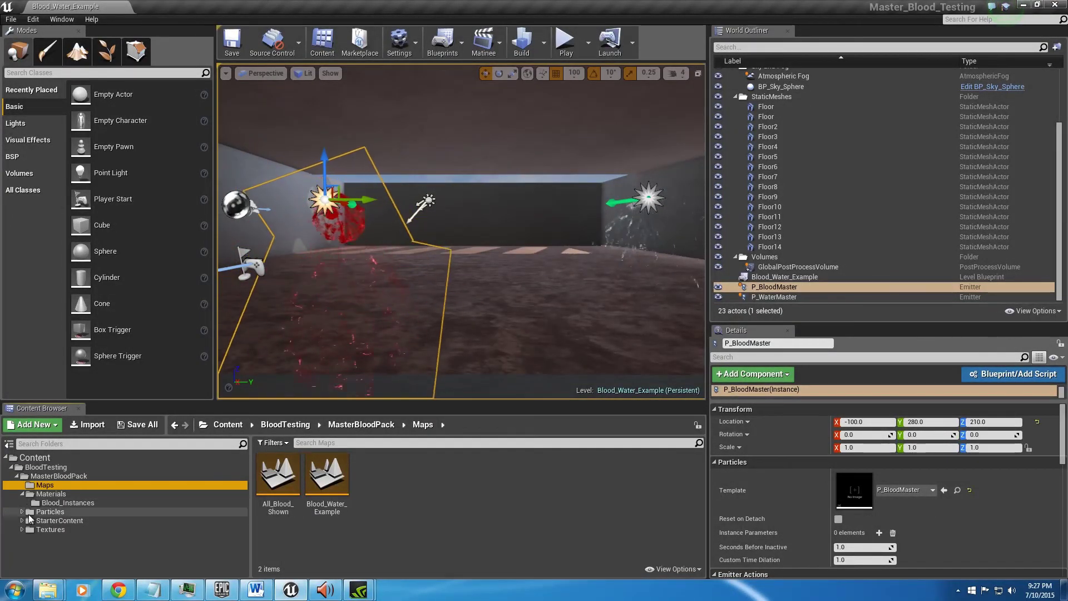
{"action": "left_click", "coordinate": [22, 512]}
{"action": "left_click", "coordinate": [21, 538]}
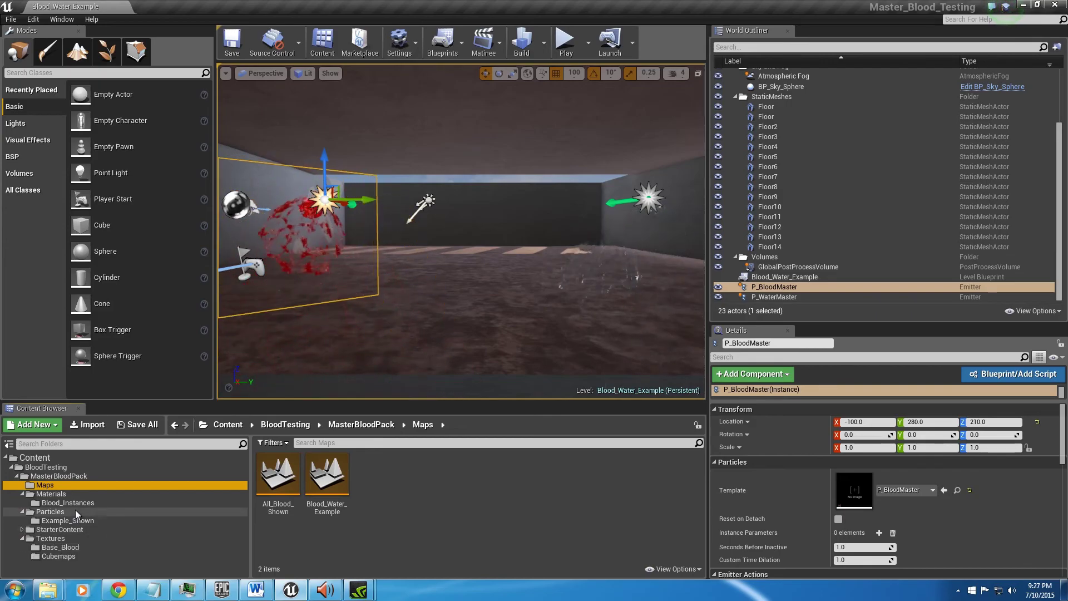
{"action": "left_click", "coordinate": [72, 495]}
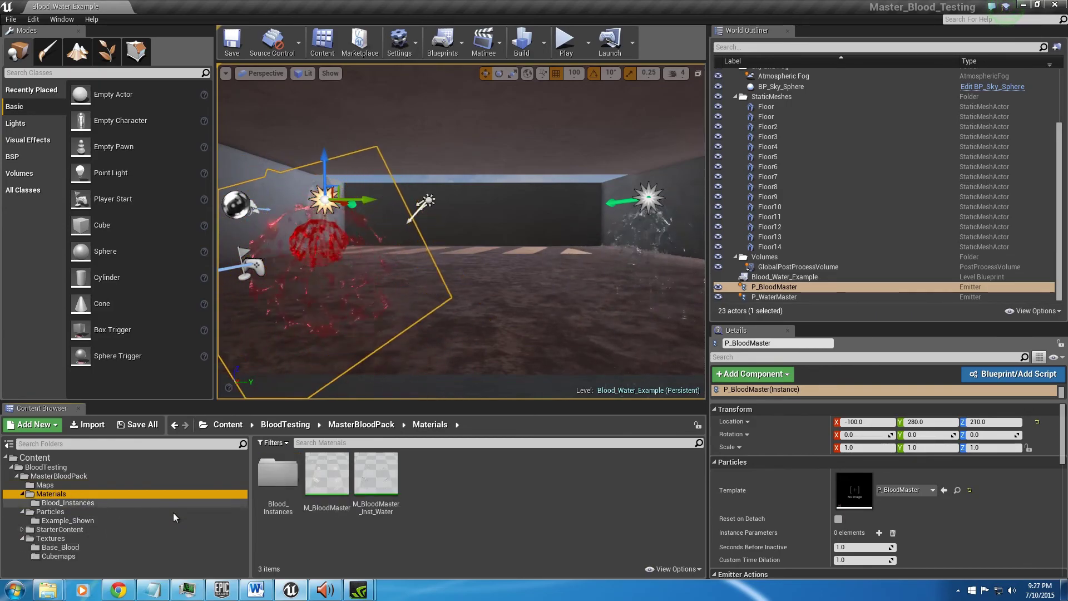
Step: Set Custom Time Dilation to 0.25 for both the P_BloodMaster and P_WaterMaster emitters
{"action": "left_click", "coordinate": [331, 547]}
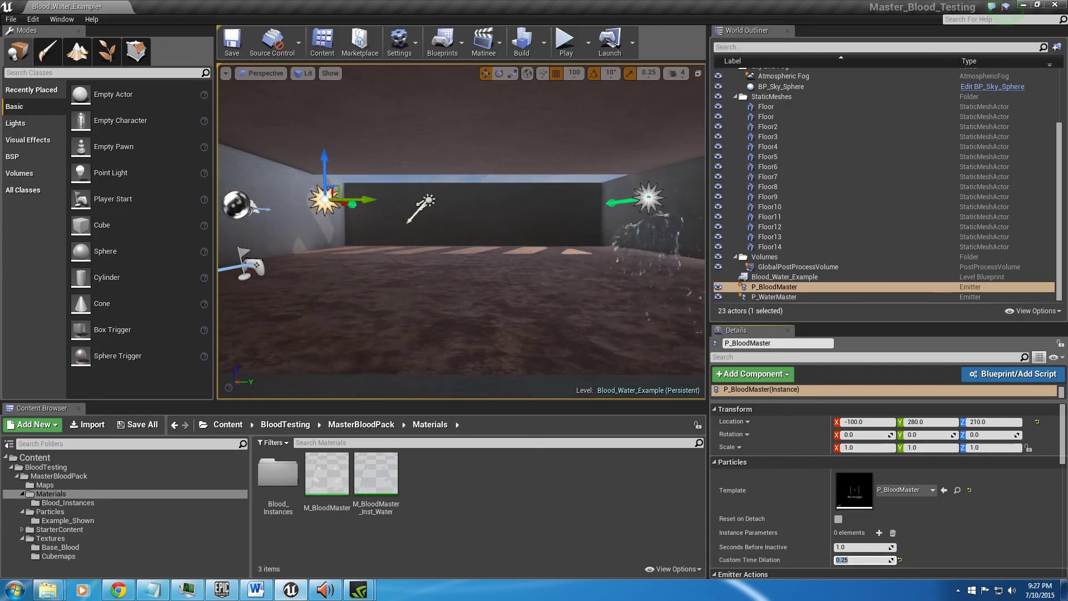
{"action": "left_click", "coordinate": [648, 199]}
{"action": "left_click", "coordinate": [872, 561]}
{"action": "type", "text": "."}
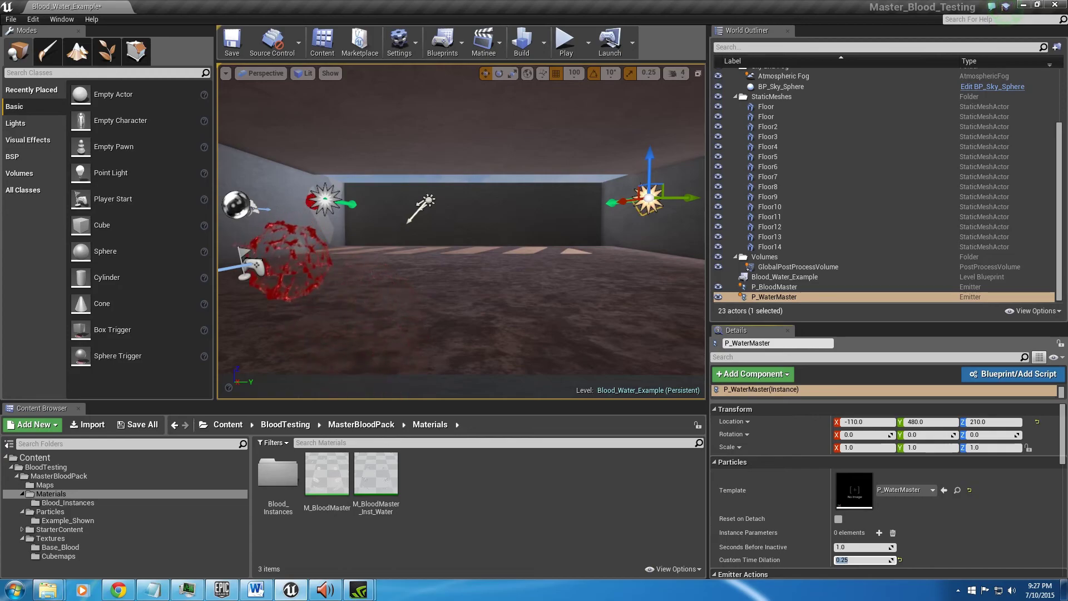
Step: Examine the slowed-down blood and water particle effects up close in the level
{"action": "mouse_move", "coordinate": [461, 231]}
{"action": "right_mouse_down"}
{"action": "mouse_move", "coordinate": [434, 229]}
{"action": "mouse_move", "coordinate": [461, 209]}
{"action": "mouse_move", "coordinate": [453, 218]}
{"action": "right_mouse_up"}
{"action": "key", "text": "a"}
{"action": "key", "text": "d"}
{"action": "key", "text": "w"}
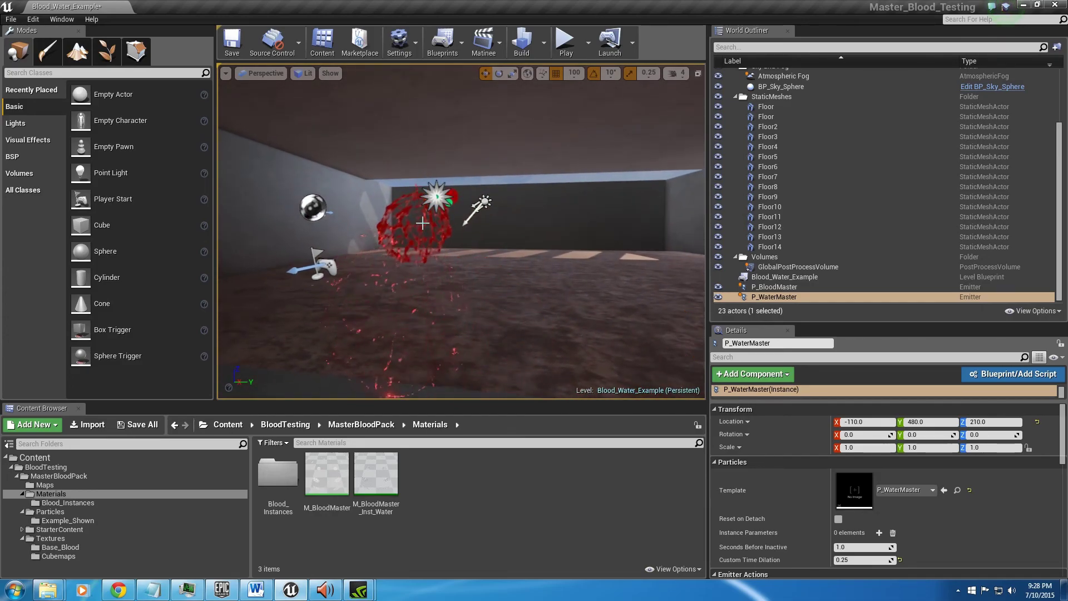
{"action": "key", "text": "d"}
{"action": "mouse_move", "coordinate": [453, 218]}
{"action": "right_mouse_down"}
{"action": "mouse_move", "coordinate": [459, 198]}
{"action": "mouse_move", "coordinate": [452, 206]}
{"action": "right_mouse_up"}
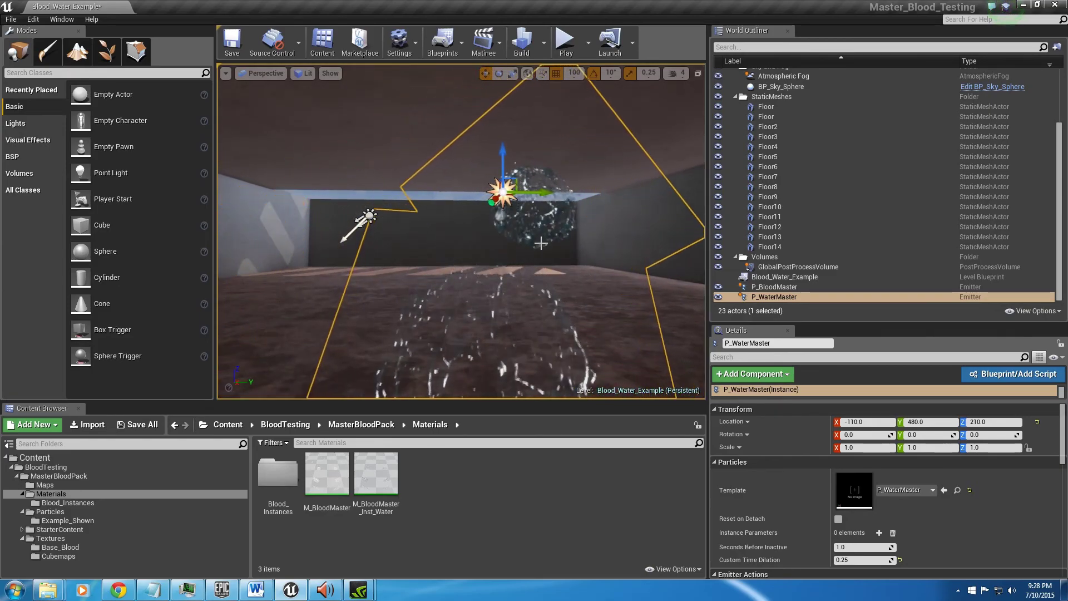
{"action": "key", "text": "w"}
{"action": "right_click_drag", "start_coordinate": [552, 252], "coordinate": [552, 252]}
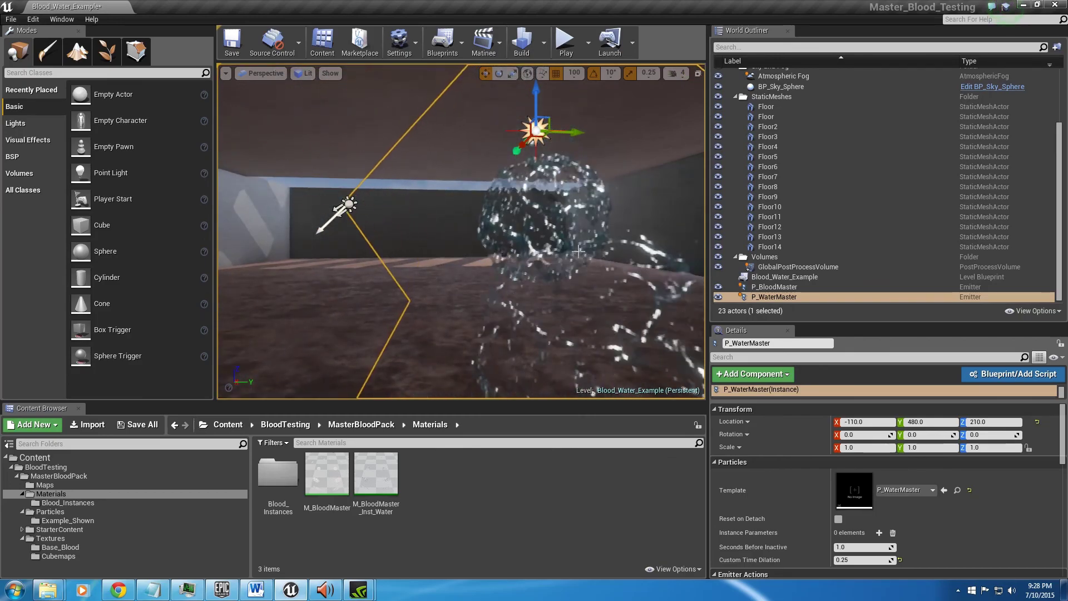
{"action": "key", "text": "s"}
{"action": "right_click_drag", "start_coordinate": [537, 245], "coordinate": [537, 246]}
{"action": "key", "text": "a"}
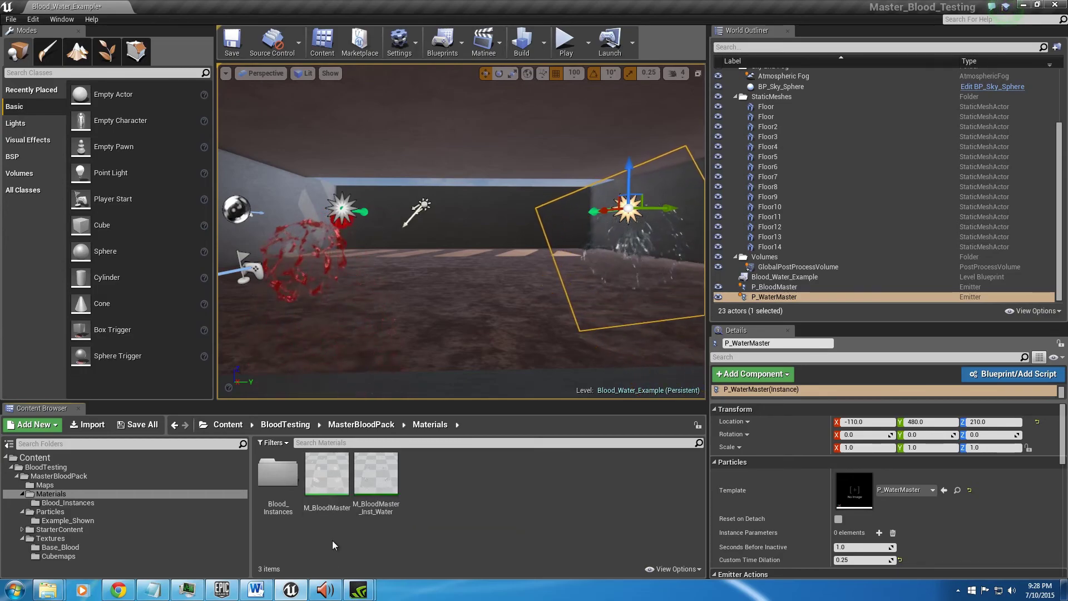
Step: Create a material instance of M_BloodMaster and name it M_BloodMaster_Inst_Example
{"action": "left_click", "coordinate": [328, 481]}
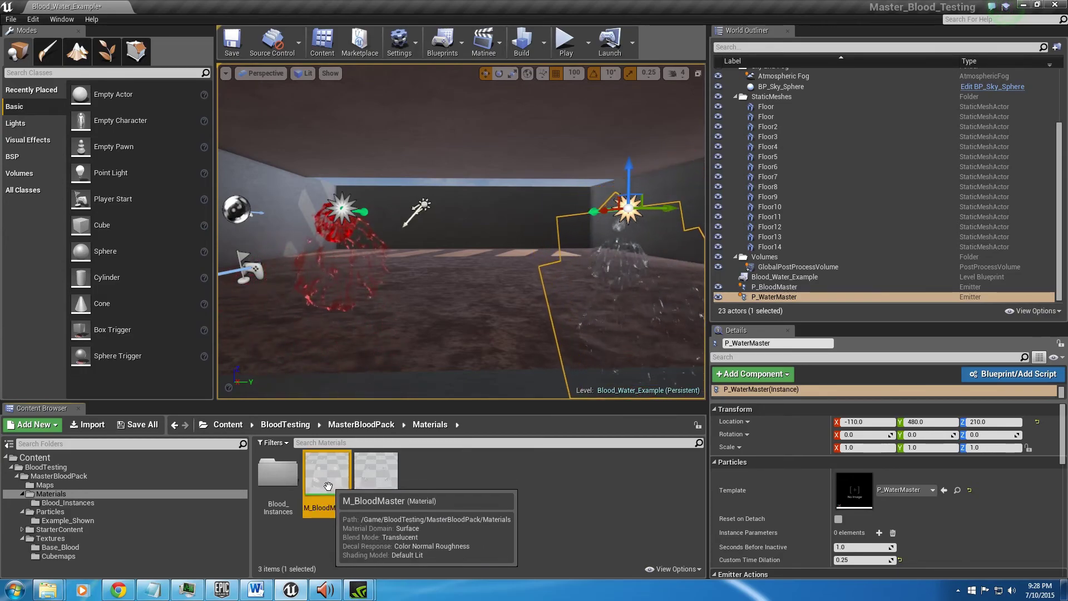
{"action": "right_click", "coordinate": [328, 489]}
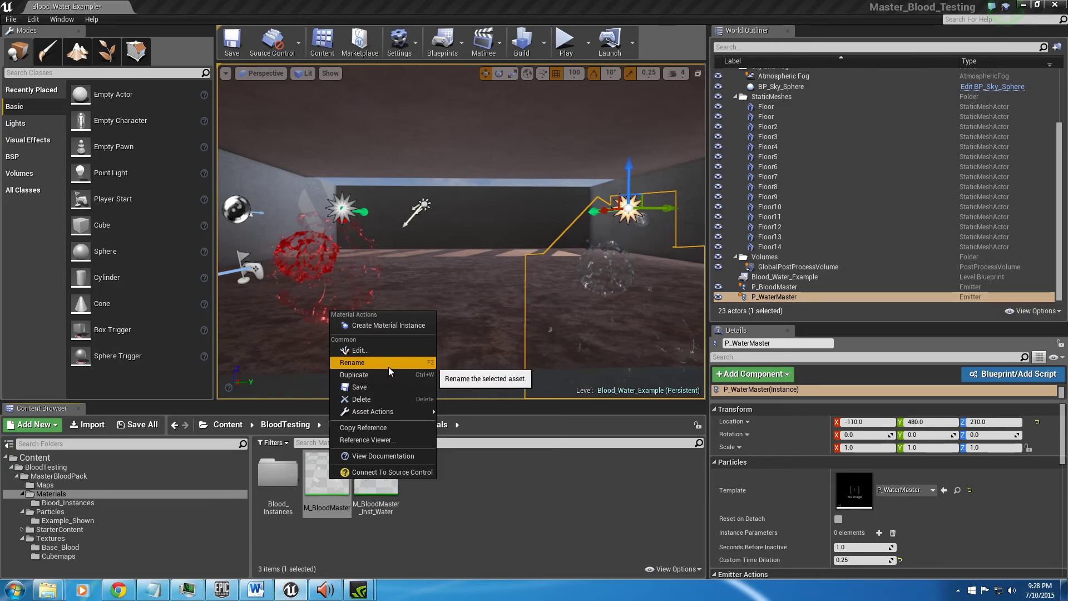
{"action": "left_click", "coordinate": [385, 326]}
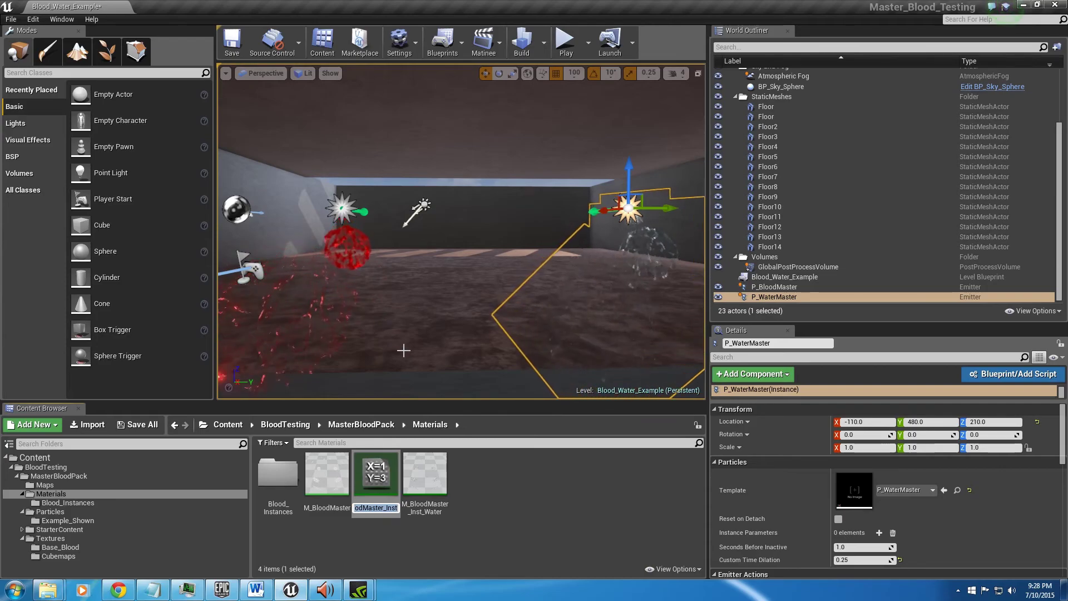
{"action": "type", "text": "_Ext"}
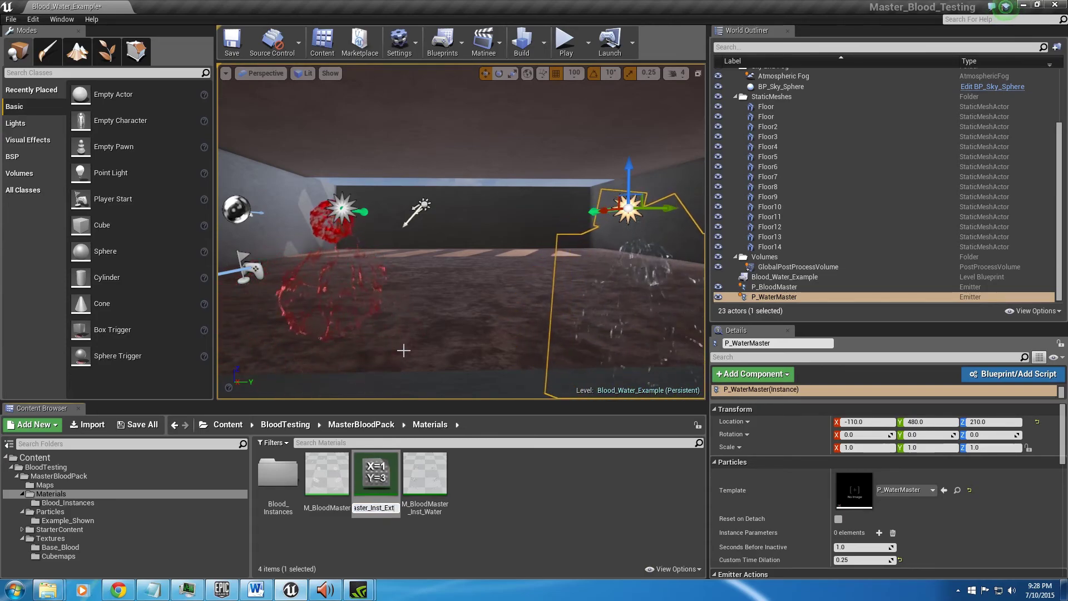
{"action": "key", "text": "BackSpace"}
{"action": "type", "text": "ample"}
{"action": "key", "text": "Return"}
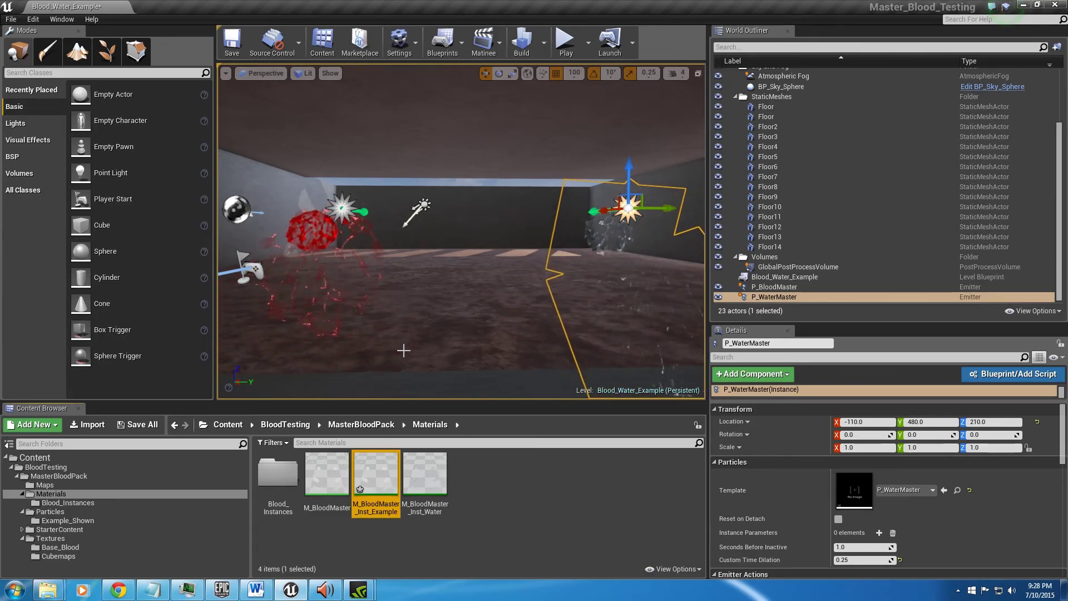
{"action": "left_click", "coordinate": [438, 564]}
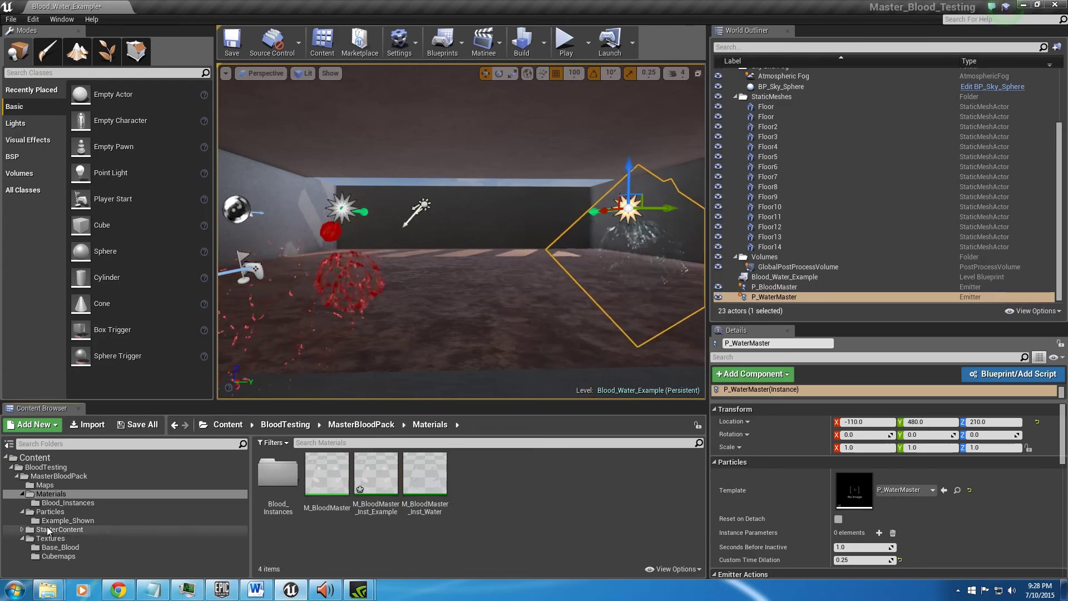
Step: Duplicate the P_BloodMaster particle system in the Particles folder and name the copy P_BloodMaster_Example
{"action": "left_click", "coordinate": [50, 513]}
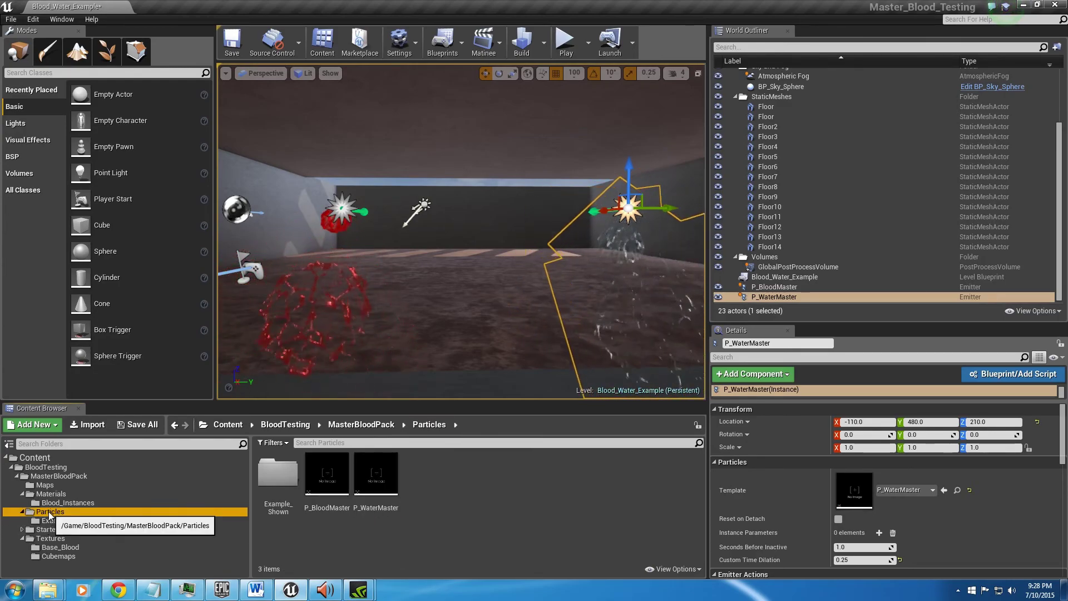
{"action": "right_click", "coordinate": [328, 488]}
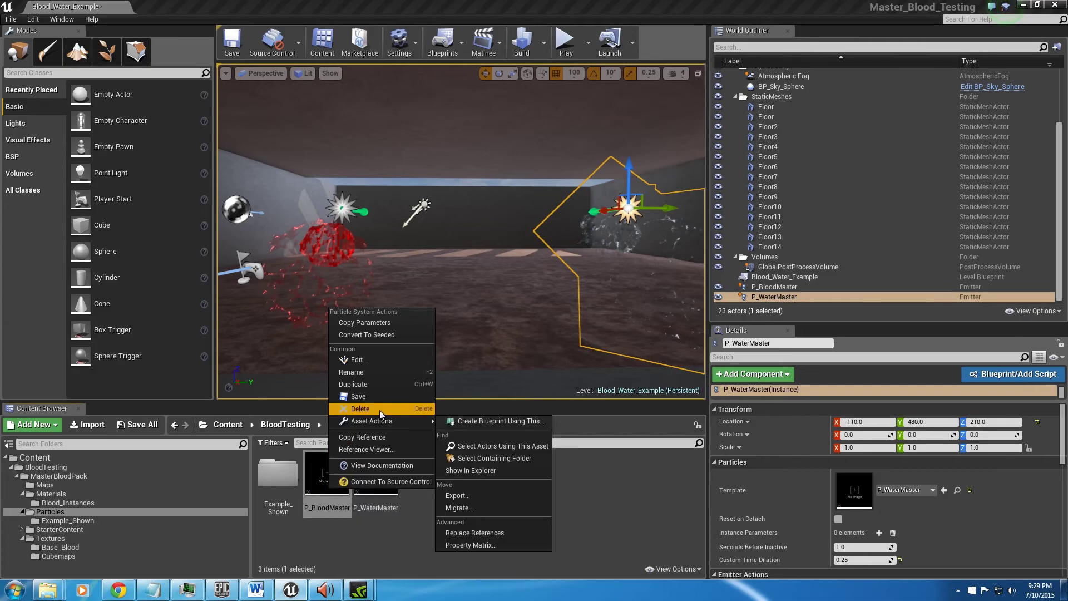
{"action": "left_click", "coordinate": [382, 384]}
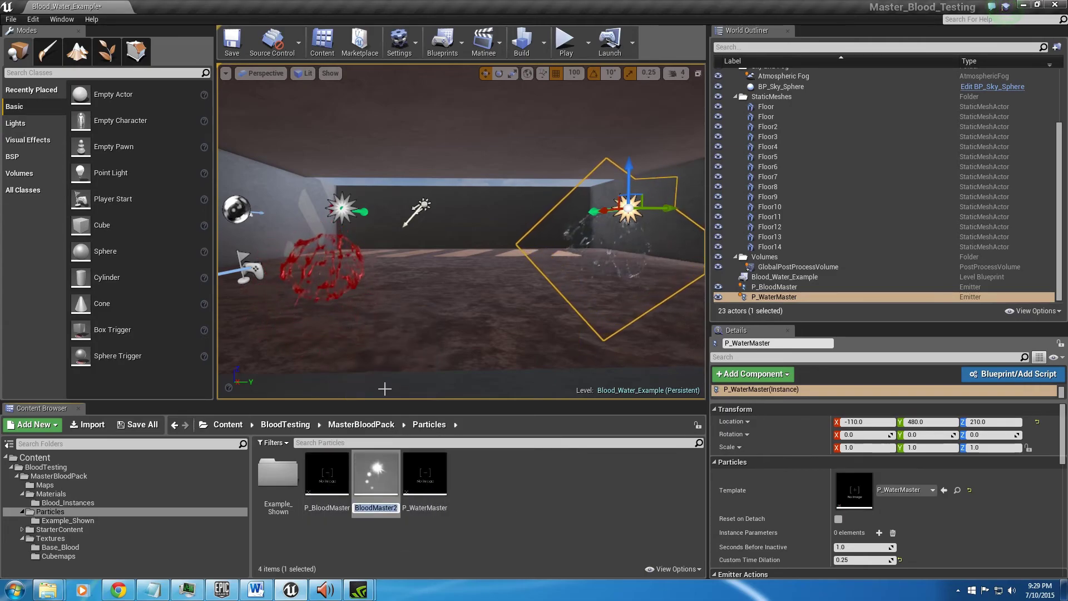
{"action": "type", "text": "P_BloodMaster_e"}
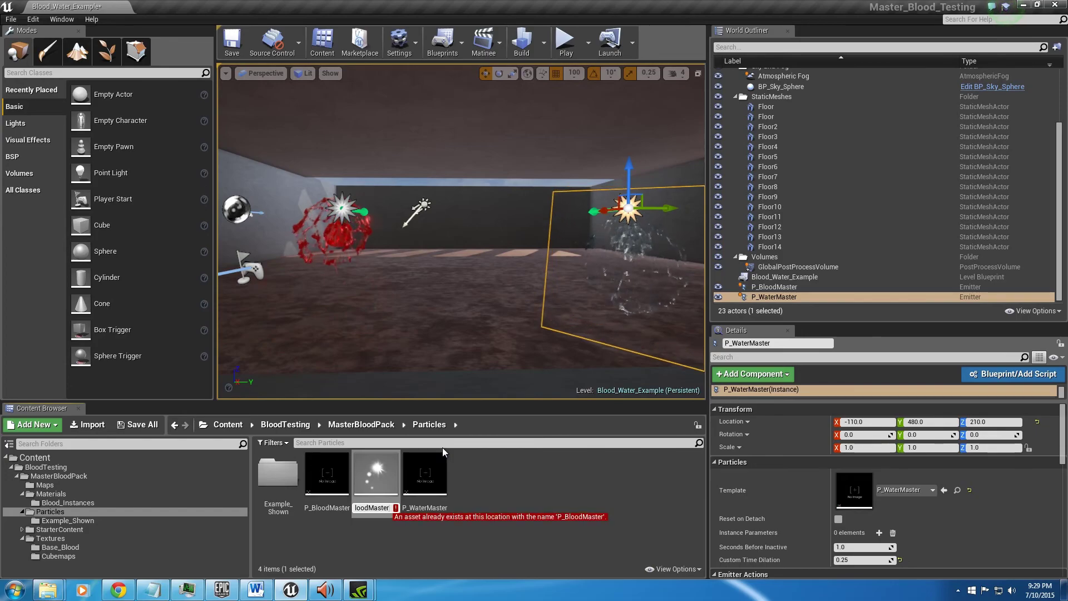
{"action": "type", "text": "xample"}
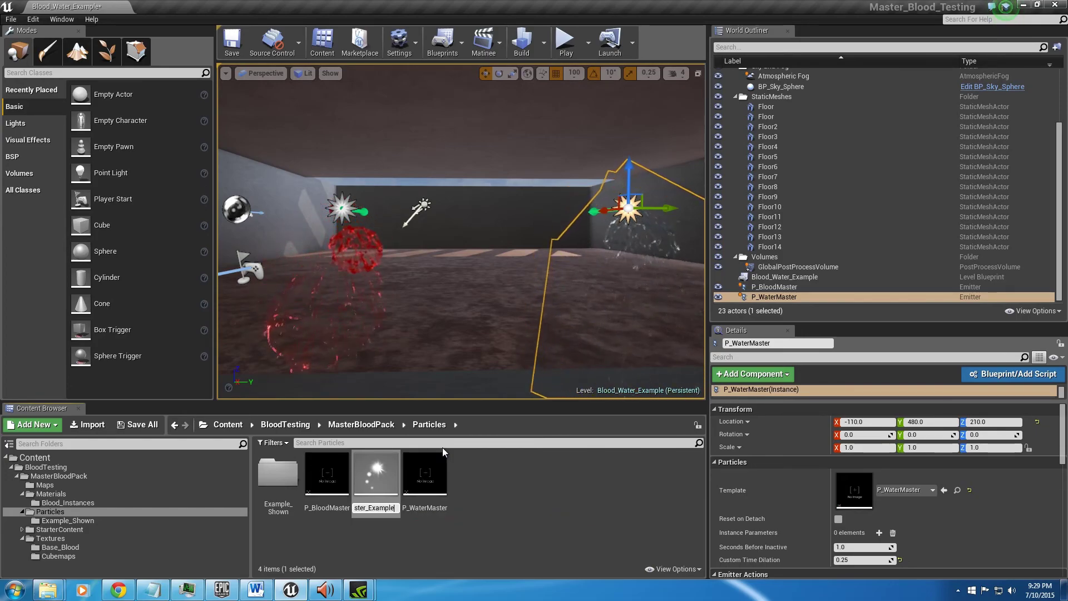
{"action": "key", "text": "Return"}
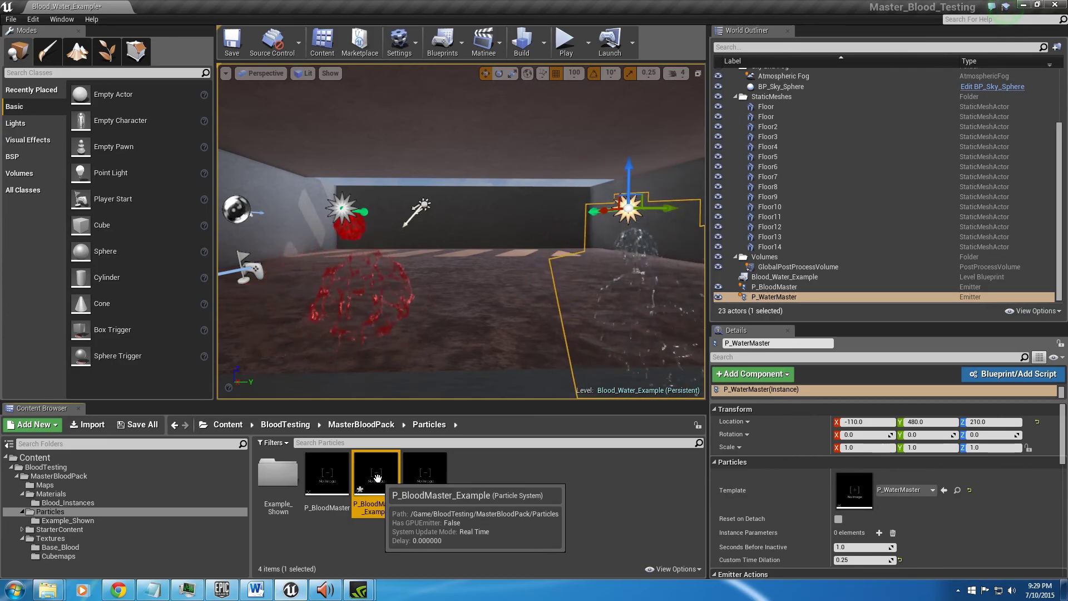
Step: Open P_BloodMaster_Example for editing in a separate floating window and enlarge that window vertically to show all emitter modules
{"action": "double_click", "coordinate": [377, 476]}
{"action": "left_click_drag", "start_coordinate": [184, 6], "coordinate": [572, 69]}
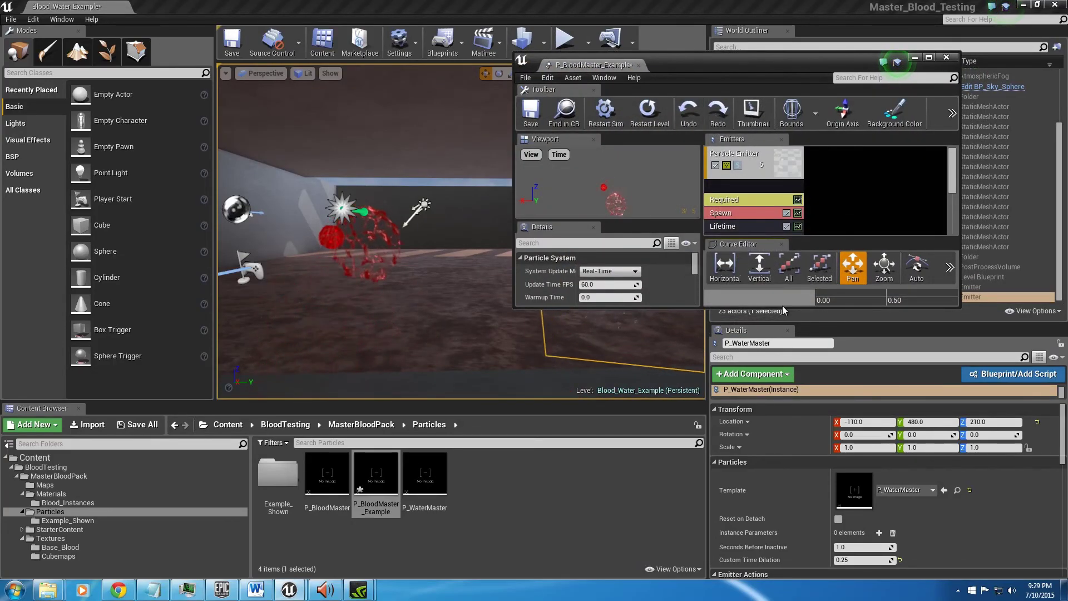
{"action": "left_click_drag", "start_coordinate": [791, 326], "coordinate": [784, 544]}
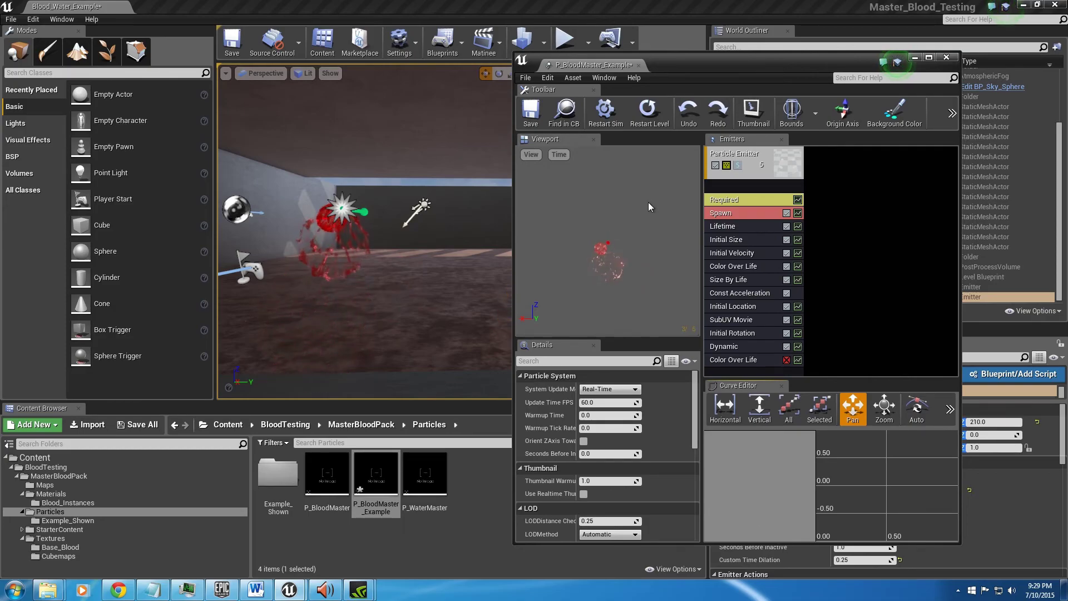
Step: Assign M_BloodMaster_Inst_Example from the Materials folder as the material in the particle emitter's Required module
{"action": "left_click", "coordinate": [759, 199]}
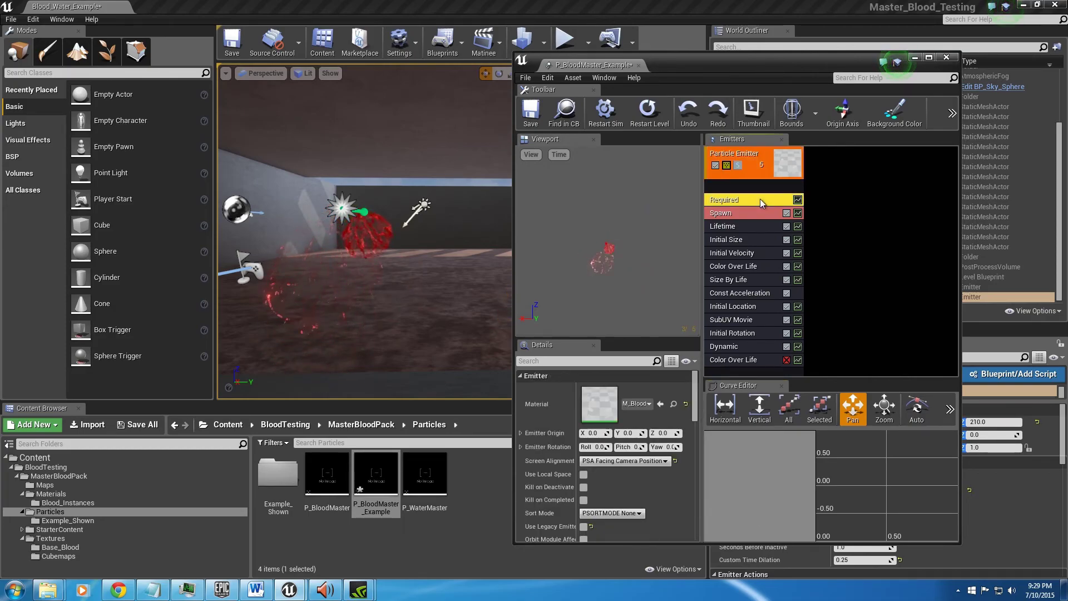
{"action": "left_click", "coordinate": [59, 494]}
{"action": "left_click_drag", "start_coordinate": [376, 474], "coordinate": [605, 400]}
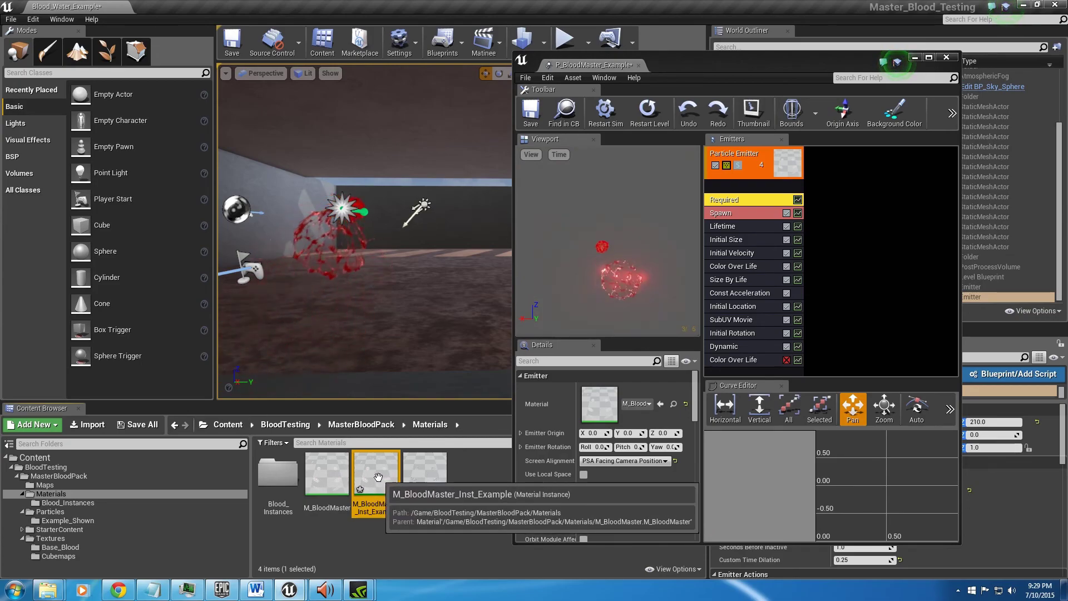
{"action": "left_click", "coordinate": [382, 542]}
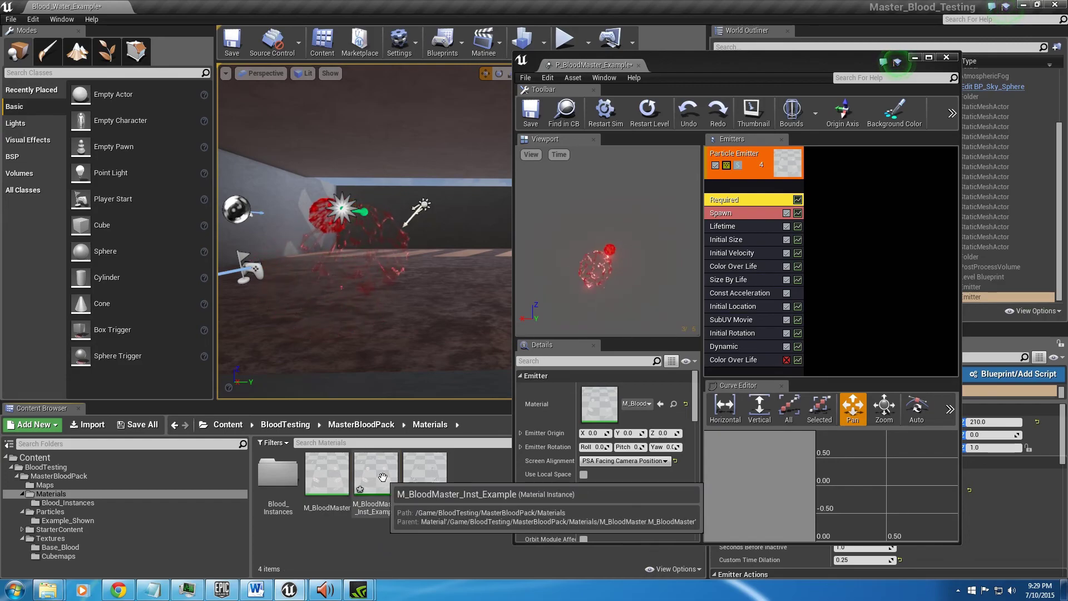
Step: Open M_BloodMaster_Inst_Example, size its window to sit beside the particle editor, and widen its details area to show the parameter groups
{"action": "double_click", "coordinate": [383, 478]}
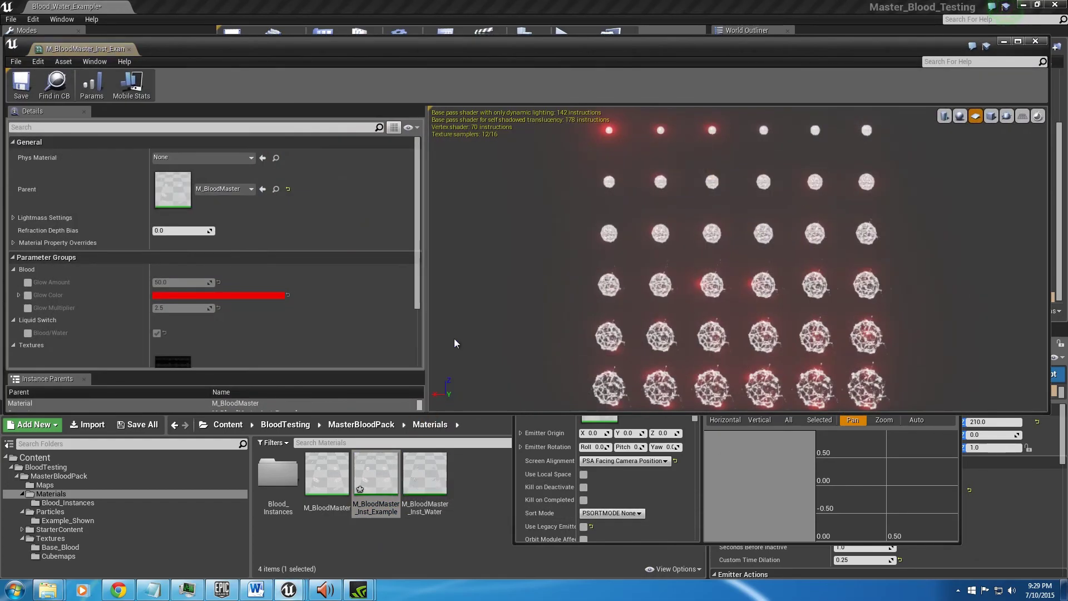
{"action": "left_click_drag", "start_coordinate": [1048, 147], "coordinate": [505, 220]}
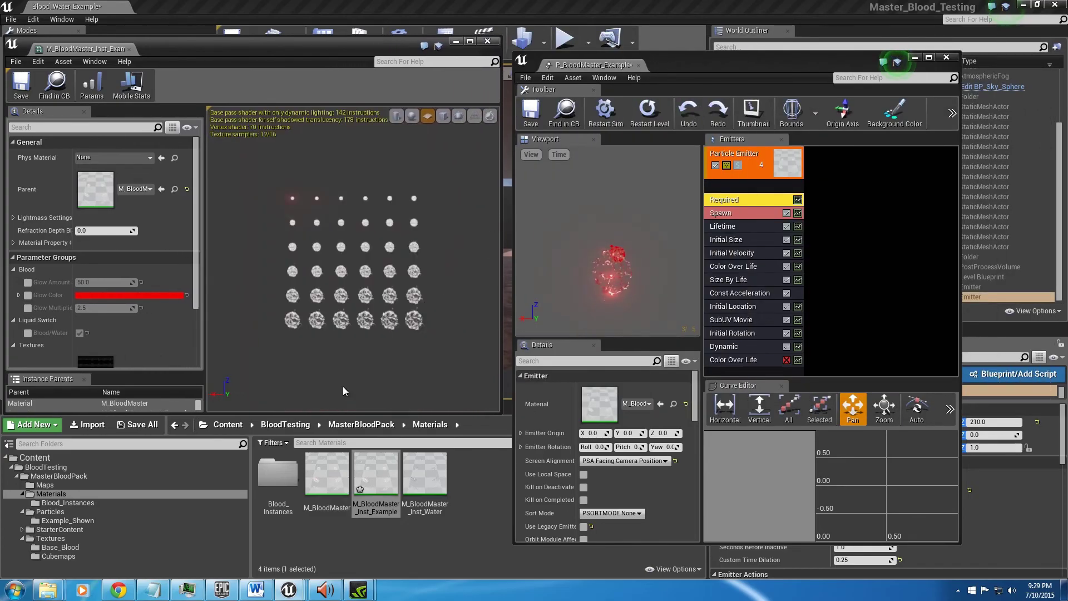
{"action": "left_click_drag", "start_coordinate": [244, 415], "coordinate": [244, 452]}
{"action": "left_click_drag", "start_coordinate": [204, 232], "coordinate": [271, 238]}
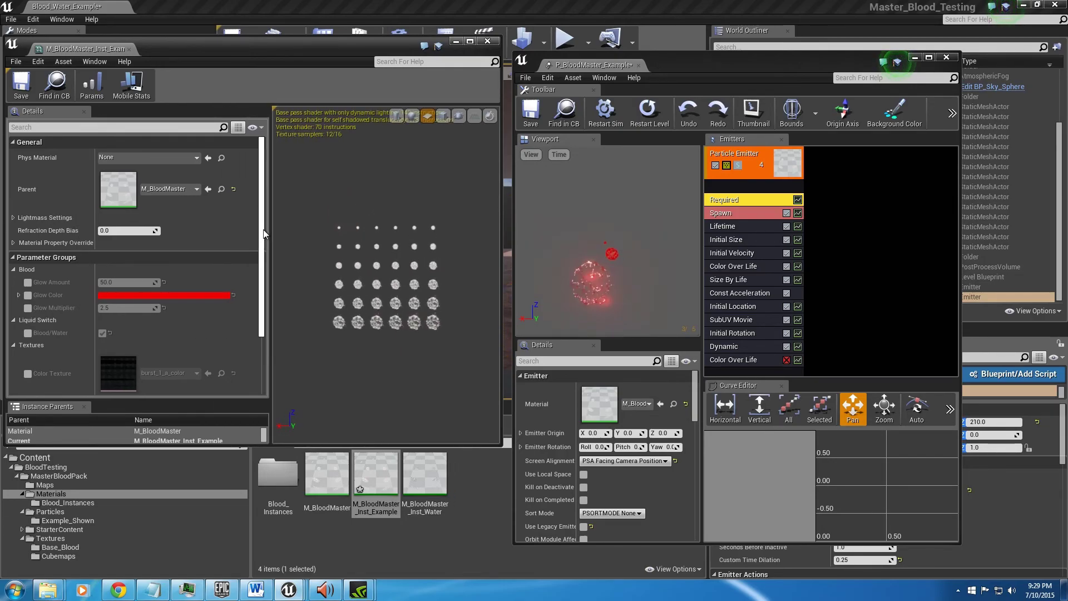
{"action": "left_click_drag", "start_coordinate": [265, 233], "coordinate": [264, 303]}
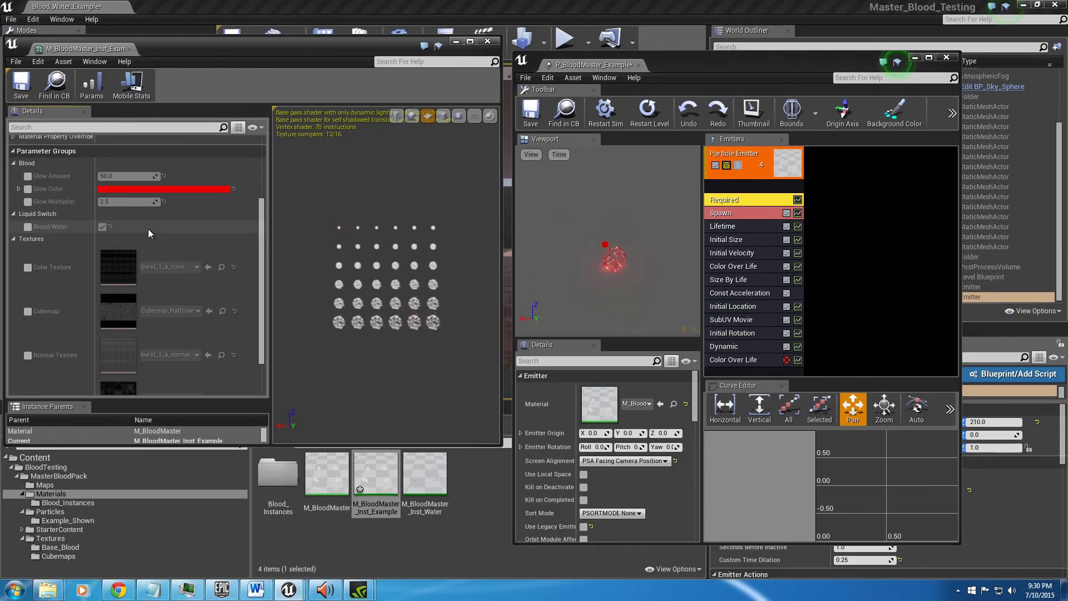
Step: Override the Blood/Water liquid switch in the material instance, turn it off for water, and show the Particles folder's contents
{"action": "left_click", "coordinate": [28, 228]}
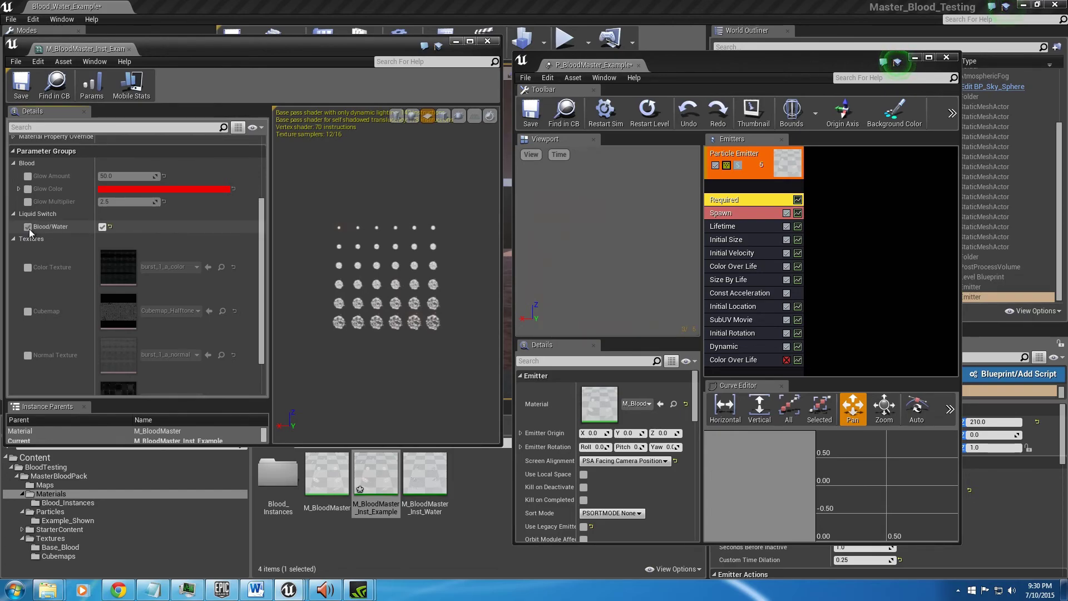
{"action": "left_click", "coordinate": [101, 226]}
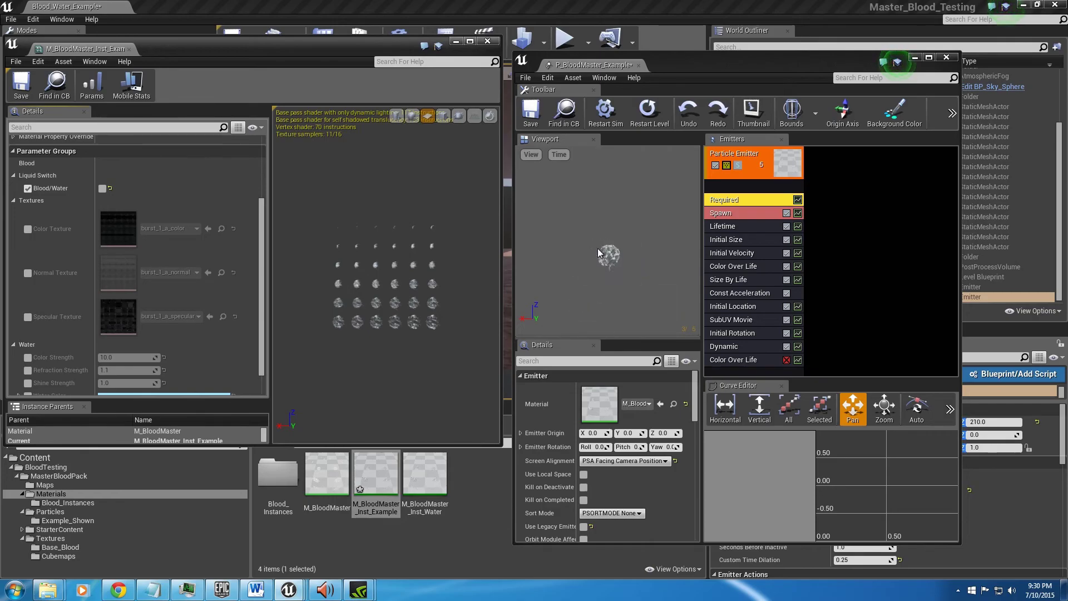
{"action": "left_click", "coordinate": [87, 513]}
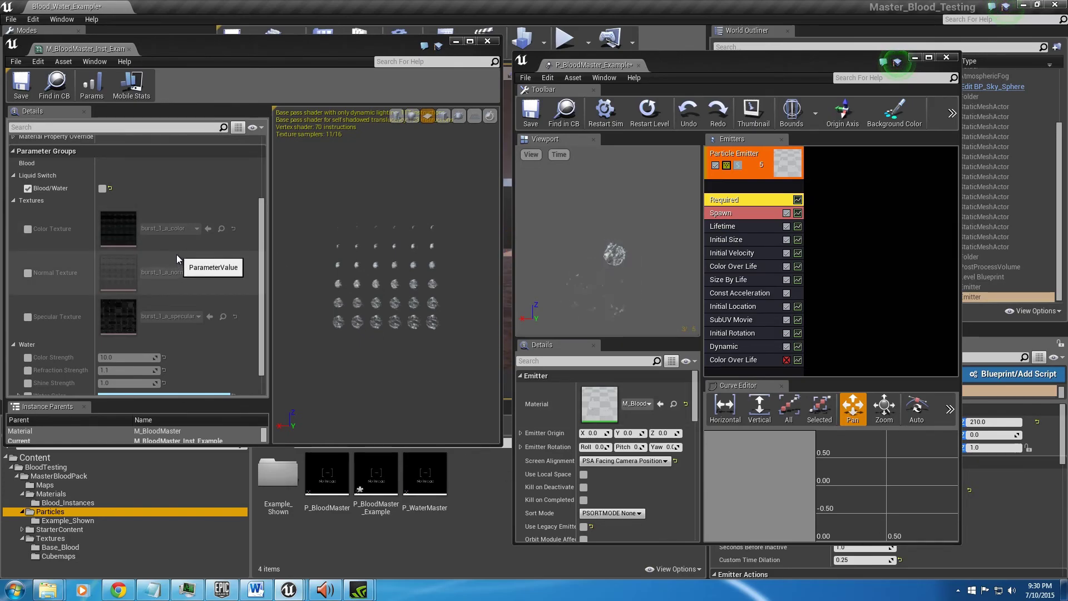
Step: Toggle the Blood/Water switch between blood and water to compare their parameter groups, leaving it on for blood
{"action": "left_click", "coordinate": [28, 188]}
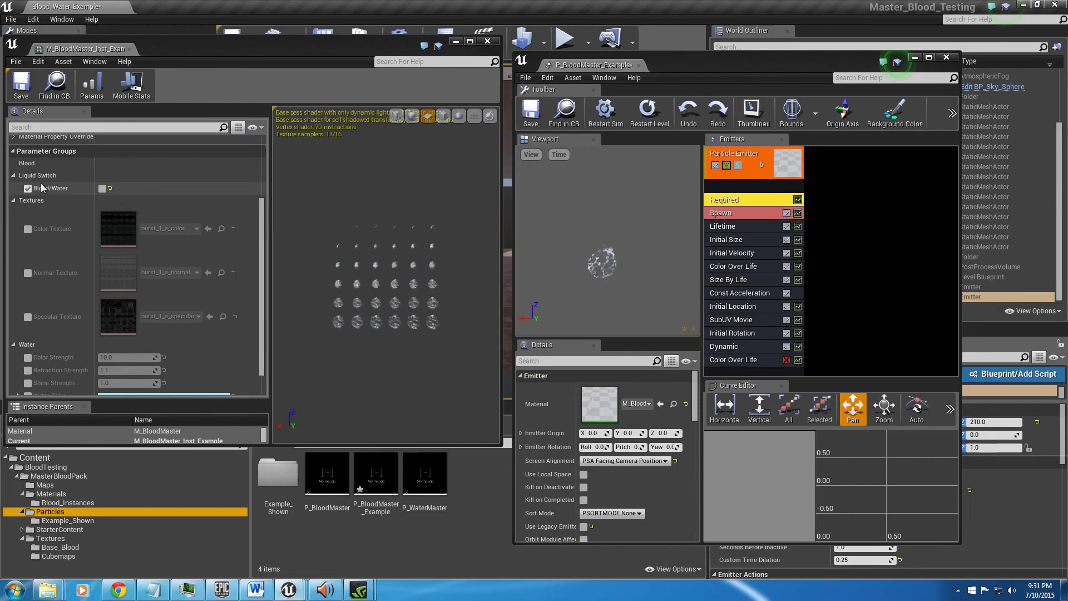
{"action": "left_click", "coordinate": [102, 188]}
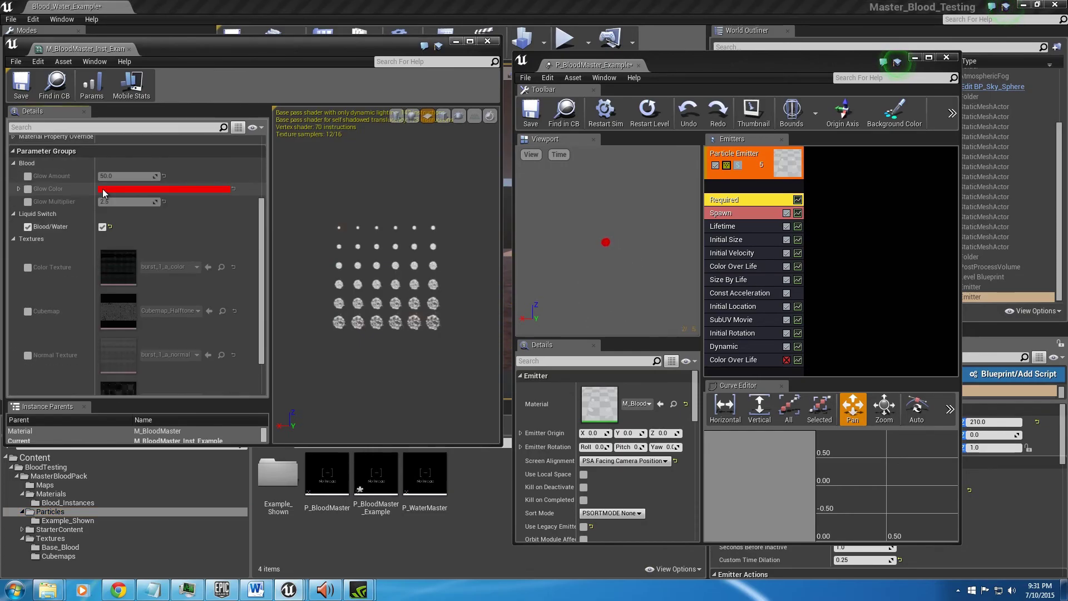
{"action": "left_click", "coordinate": [102, 227]}
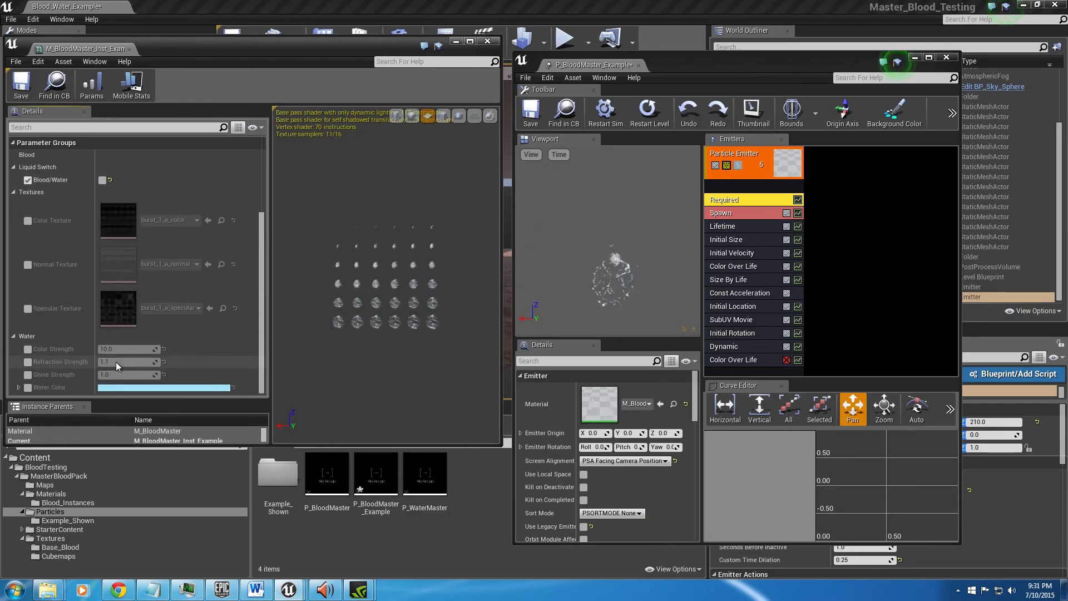
{"action": "scroll", "coordinate": [96, 371], "scroll_direction": "up", "scroll_amount": 2}
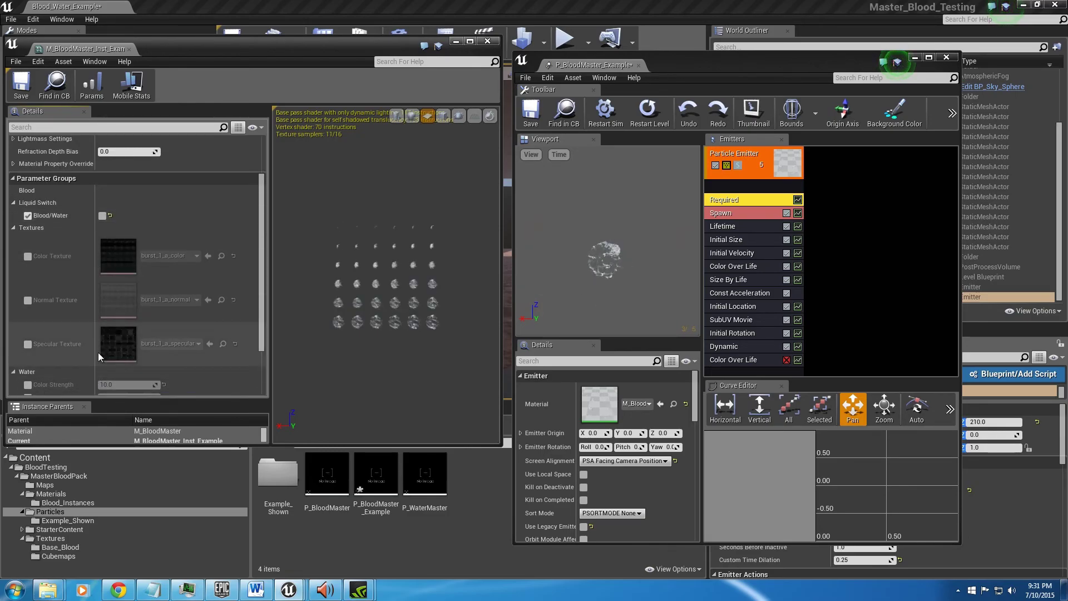
{"action": "left_click", "coordinate": [103, 215]}
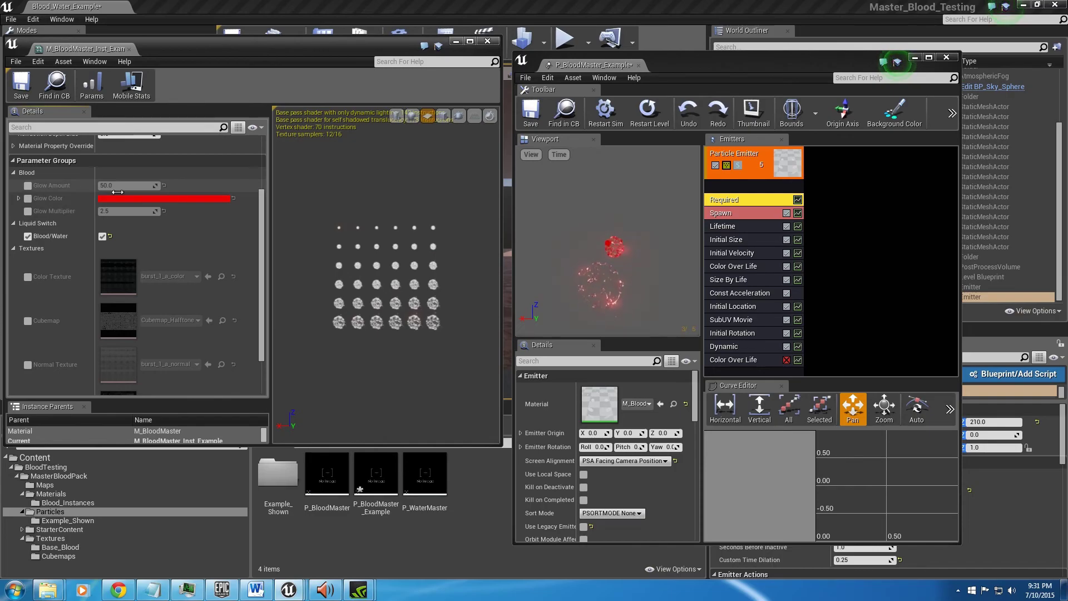
Step: Check the particle preview's time and looping options, and examine the blood effect up close
{"action": "left_click", "coordinate": [561, 155]}
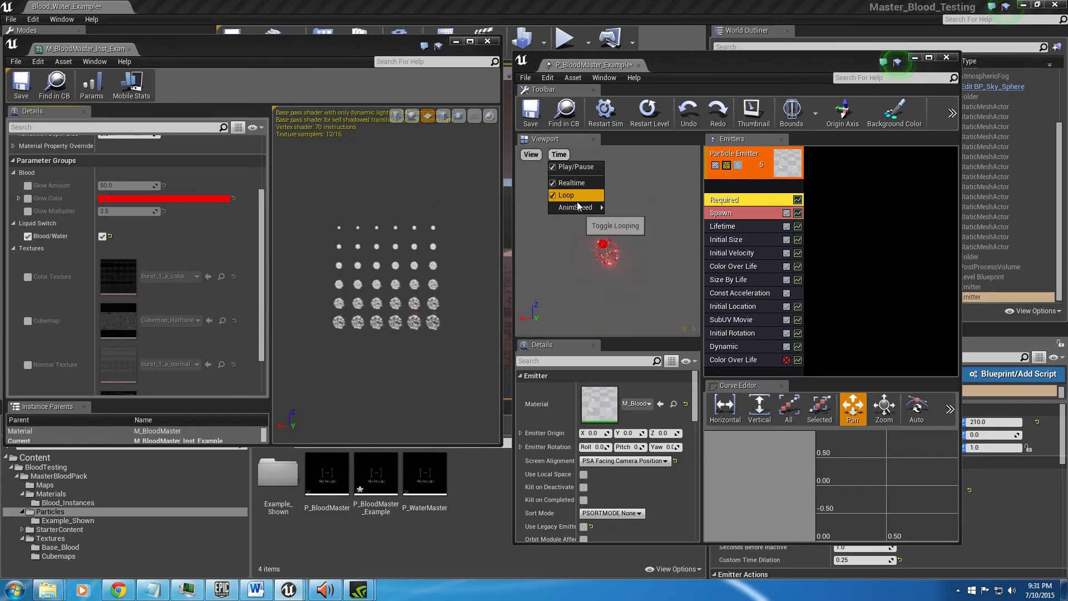
{"action": "mouse_move", "coordinate": [578, 206]}
{"action": "left_click", "coordinate": [622, 244]}
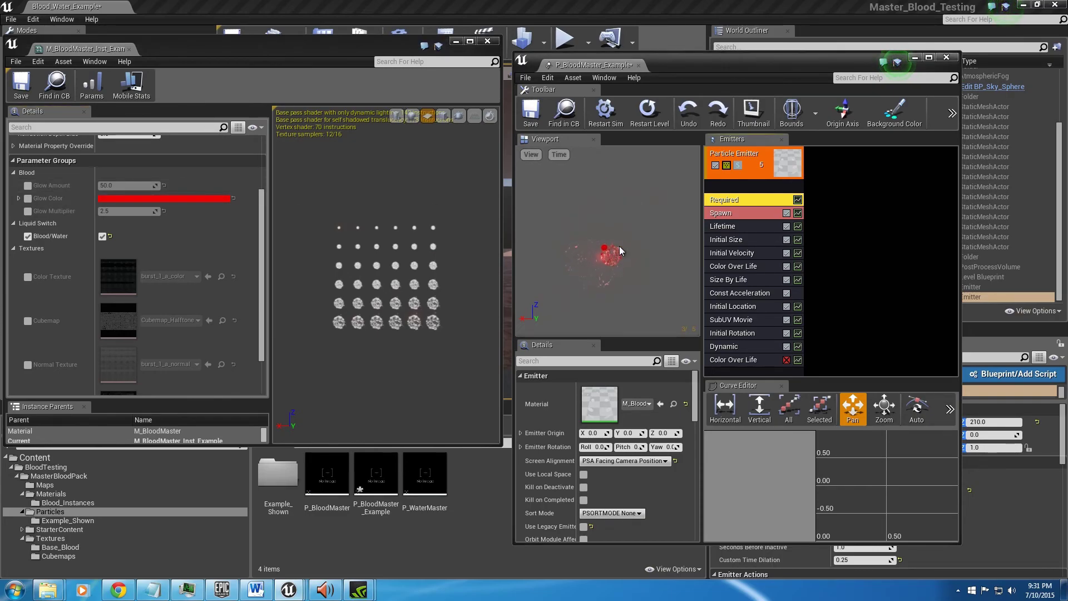
{"action": "left_click_drag", "start_coordinate": [592, 272], "coordinate": [595, 277]}
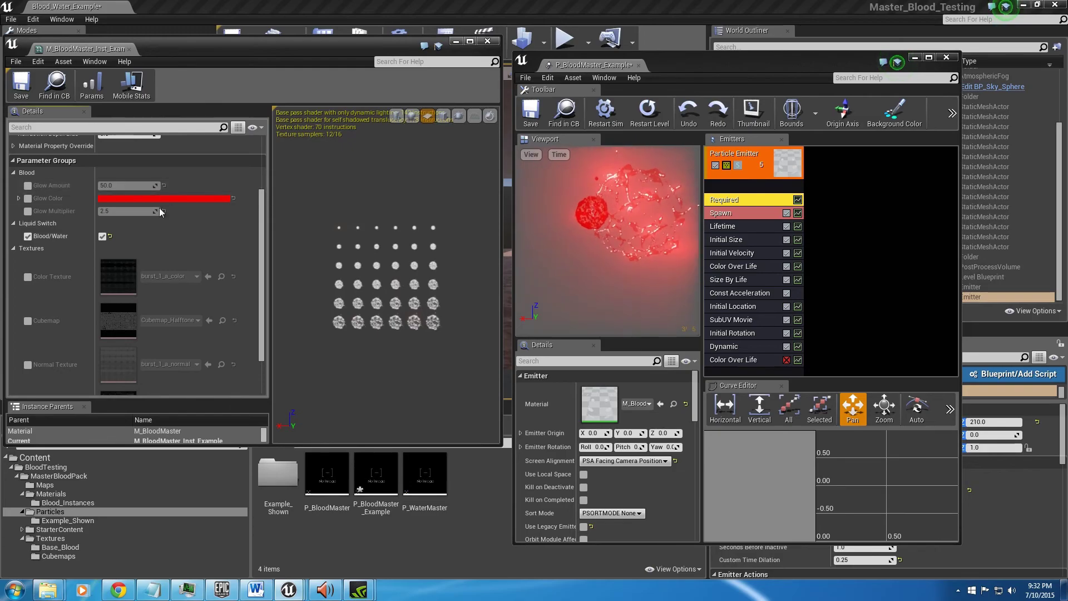
Step: Override the blood's Glow Amount and raise it to about 293.5
{"action": "left_click", "coordinate": [29, 186]}
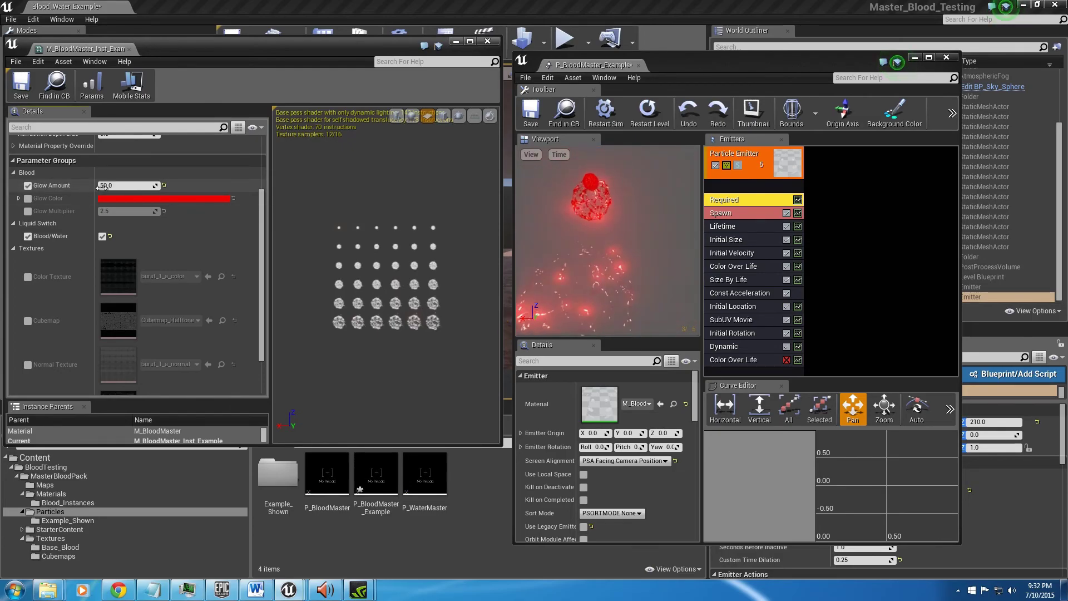
{"action": "left_click_drag", "start_coordinate": [109, 188], "coordinate": [151, 186]}
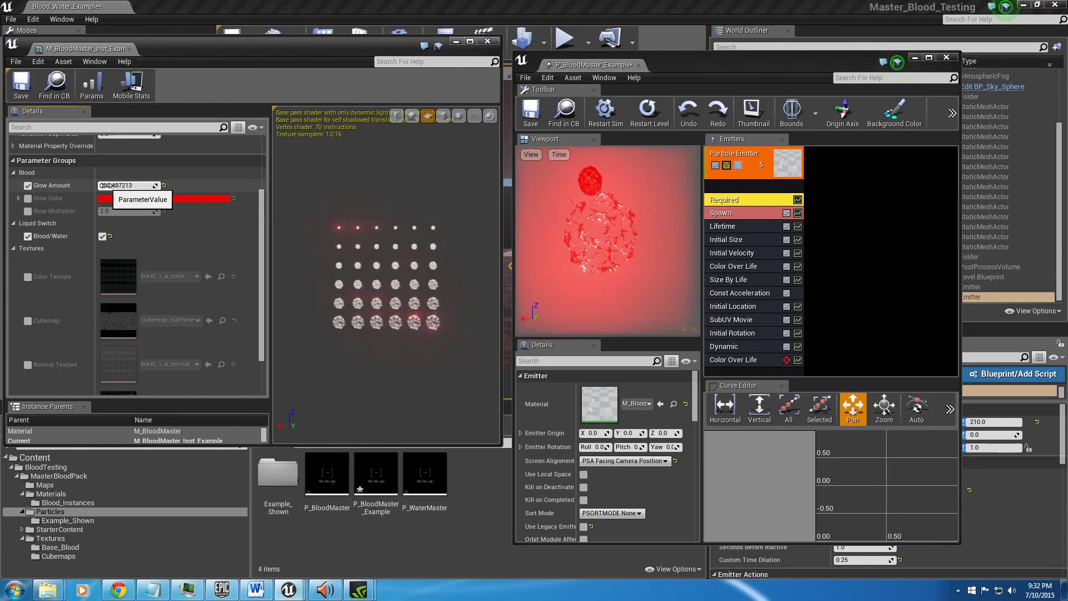
Step: Move the material instance window aside, examine the glowing blood in the level from near and far, and move the window back
{"action": "left_click_drag", "start_coordinate": [329, 46], "coordinate": [969, 135]}
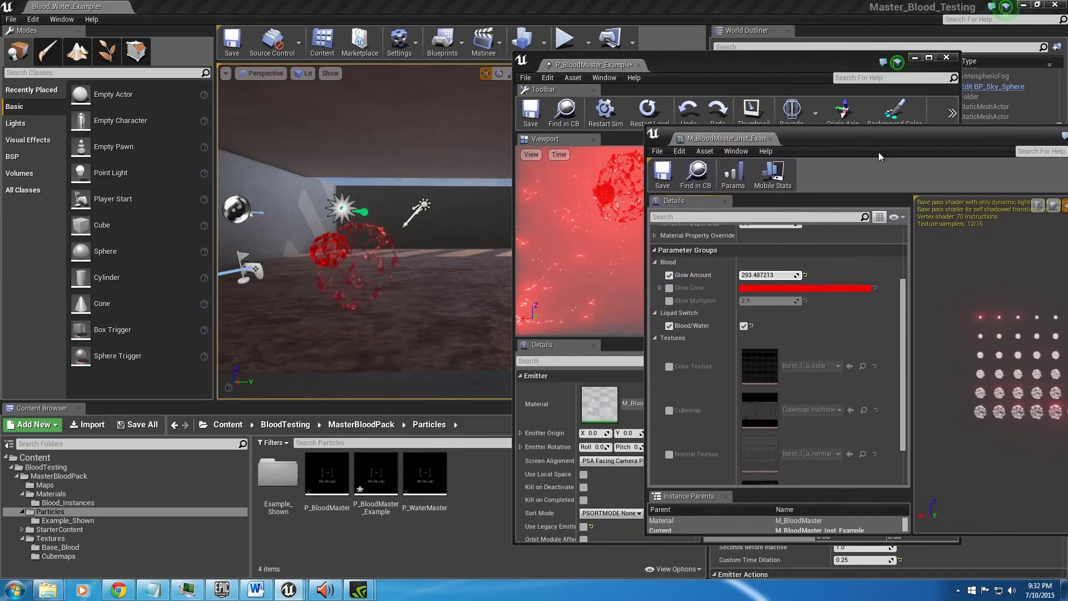
{"action": "right_click_drag", "start_coordinate": [365, 234], "coordinate": [464, 243]}
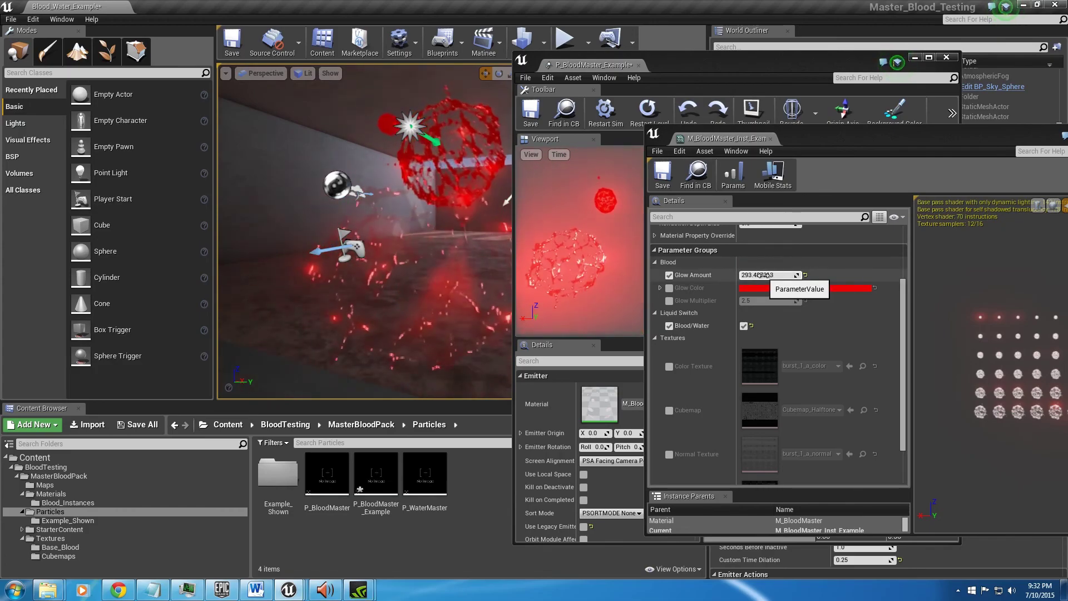
{"action": "key", "text": "s"}
{"action": "right_click_drag", "start_coordinate": [390, 239], "coordinate": [418, 241]}
{"action": "key", "text": "w"}
{"action": "key", "text": "w"}
{"action": "key", "text": "s"}
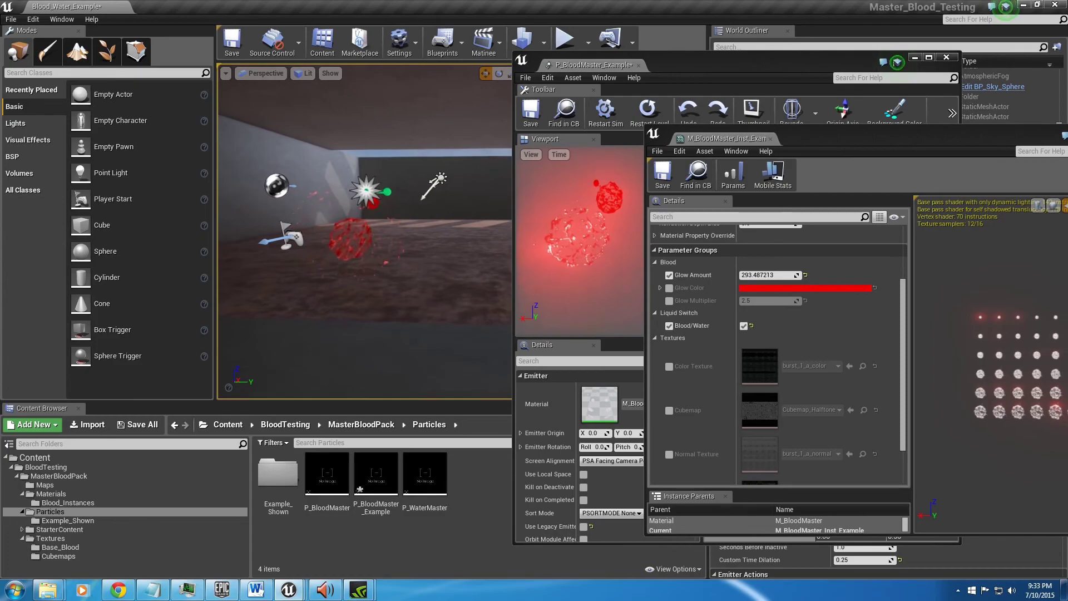
{"action": "left_click_drag", "start_coordinate": [854, 139], "coordinate": [232, 82]}
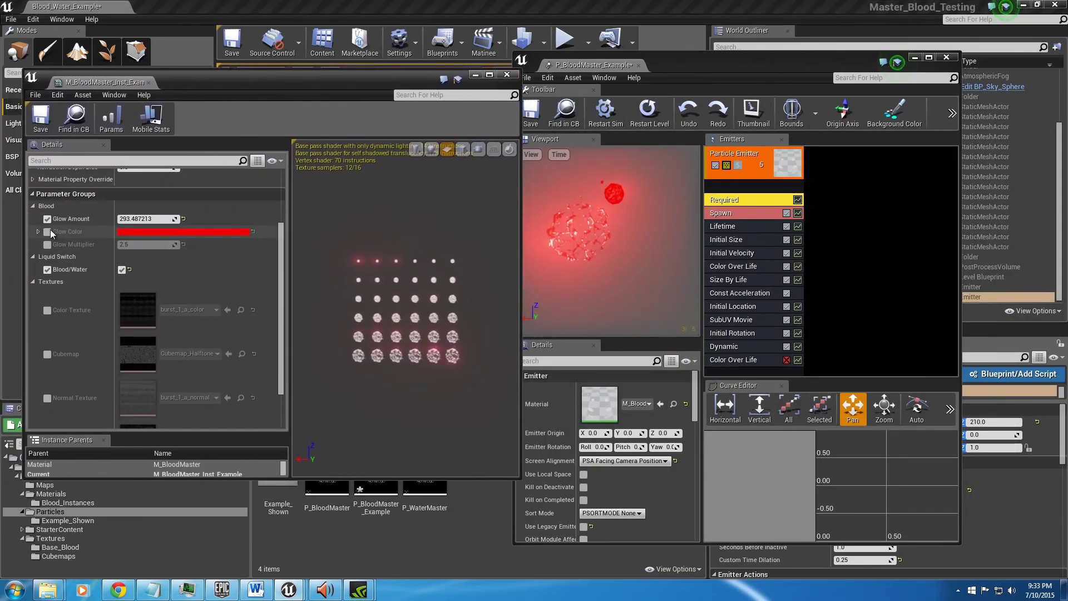
Step: Override the blood's Glow Color with a bright green, hex about 00FF14FF
{"action": "left_click", "coordinate": [170, 232]}
{"action": "left_click", "coordinate": [268, 283]}
{"action": "mouse_move", "coordinate": [252, 301]}
{"action": "left_mouse_down"}
{"action": "mouse_move", "coordinate": [206, 301]}
{"action": "mouse_move", "coordinate": [224, 284]}
{"action": "mouse_move", "coordinate": [269, 283]}
{"action": "left_mouse_up"}
{"action": "mouse_move", "coordinate": [205, 340]}
{"action": "left_mouse_down"}
{"action": "mouse_move", "coordinate": [184, 343]}
{"action": "mouse_move", "coordinate": [170, 364]}
{"action": "mouse_move", "coordinate": [235, 366]}
{"action": "mouse_move", "coordinate": [209, 375]}
{"action": "left_mouse_up"}
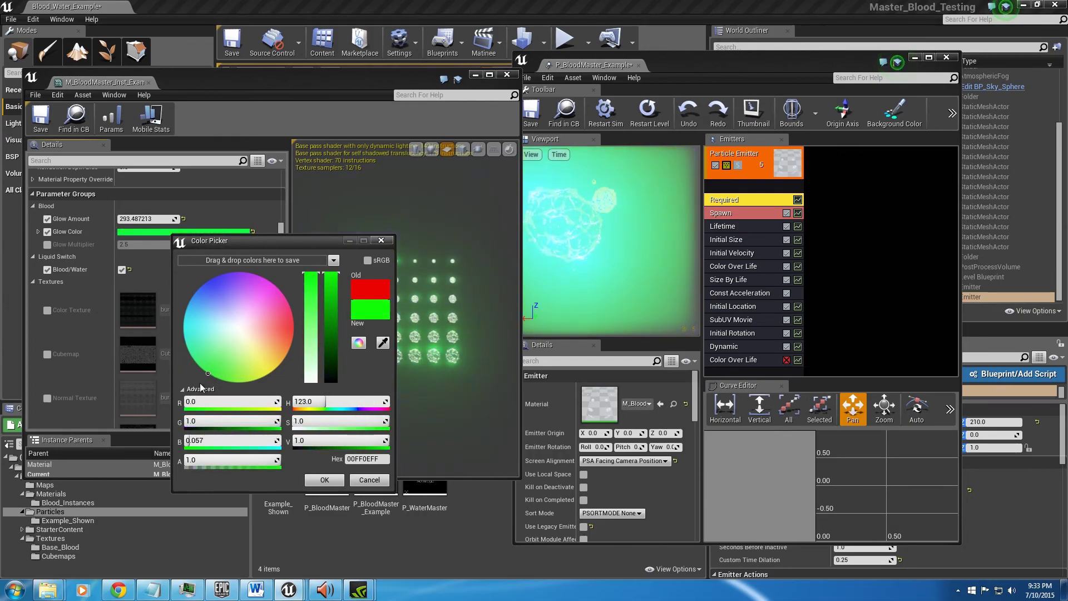
{"action": "left_click", "coordinate": [325, 481]}
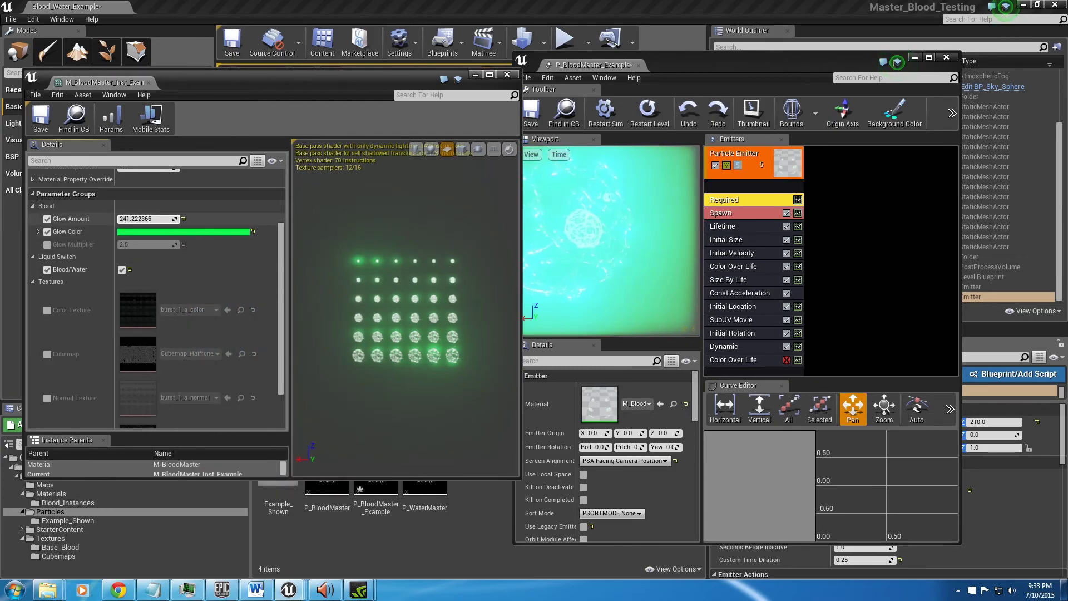
Step: Reduce the Glow Amount to 50 and view the blood effect from farther away in the particle preview
{"action": "left_click_drag", "start_coordinate": [147, 218], "coordinate": [133, 218]}
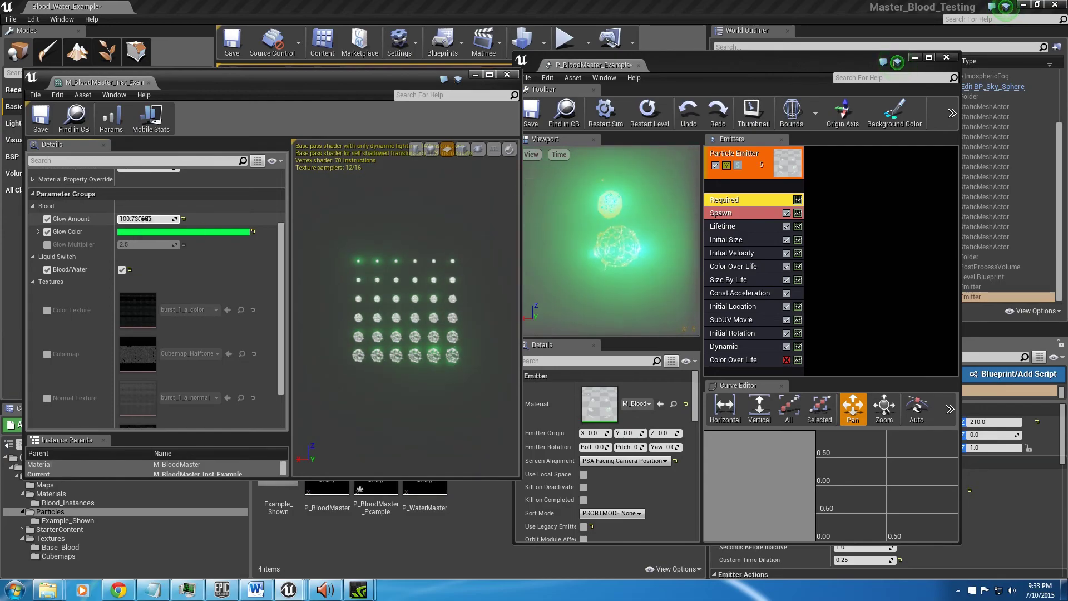
{"action": "type", "text": "50"}
{"action": "key", "text": "Return"}
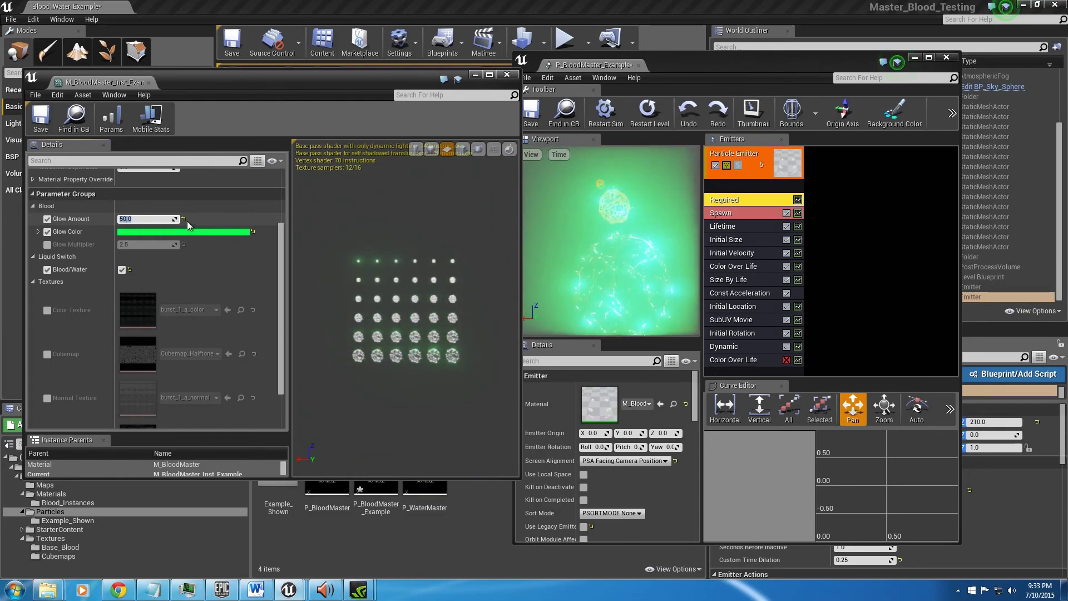
{"action": "left_click", "coordinate": [601, 238]}
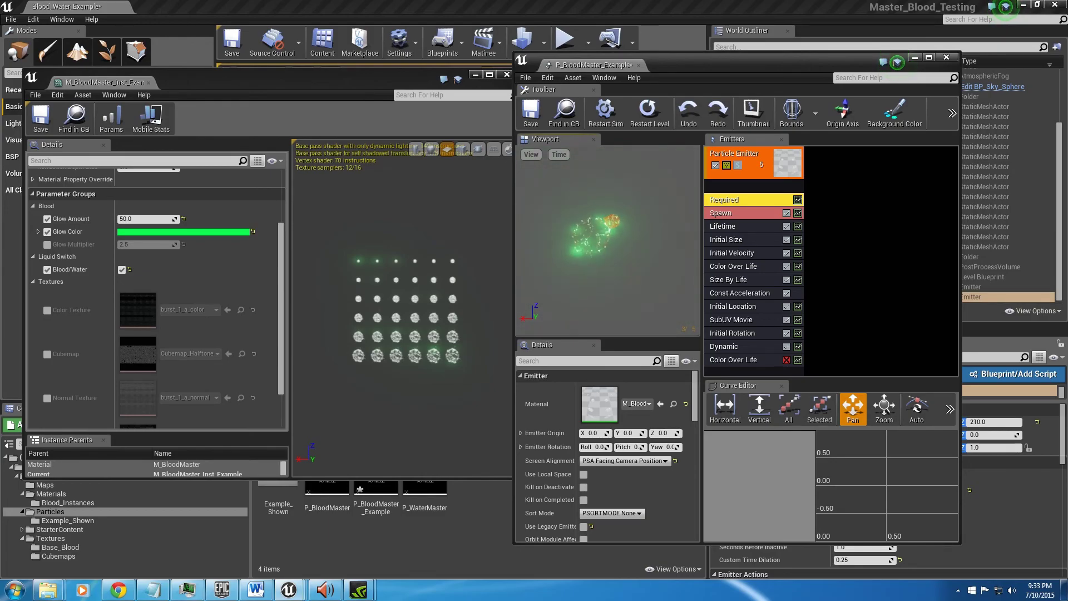
Step: Change the Glow Color to a slightly orange red, hex FF0400FF
{"action": "left_click", "coordinate": [142, 232]}
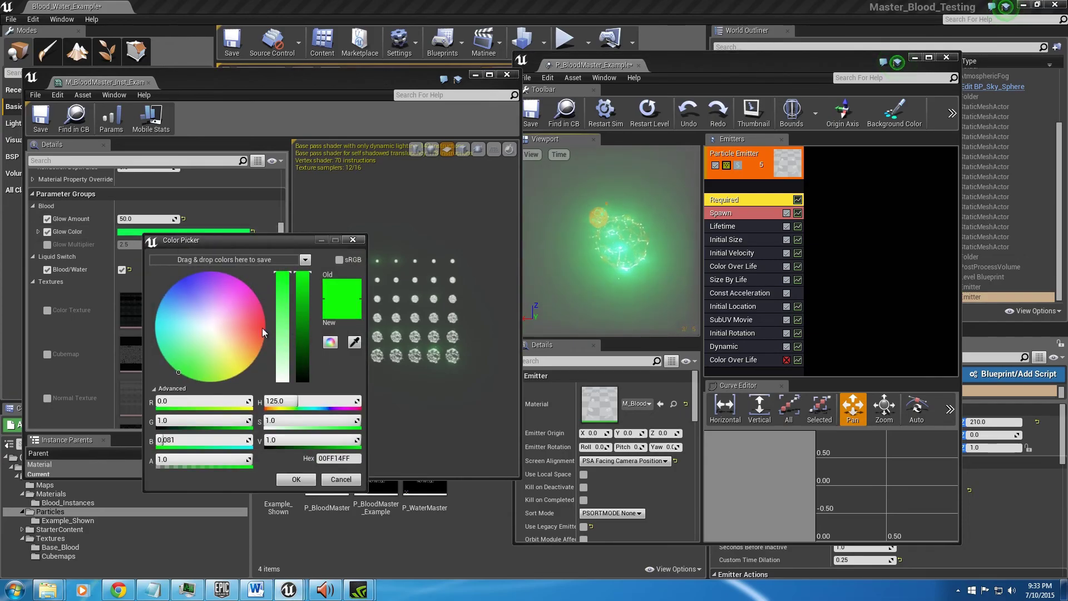
{"action": "left_click", "coordinate": [264, 325]}
{"action": "left_click_drag", "start_coordinate": [257, 316], "coordinate": [273, 327]}
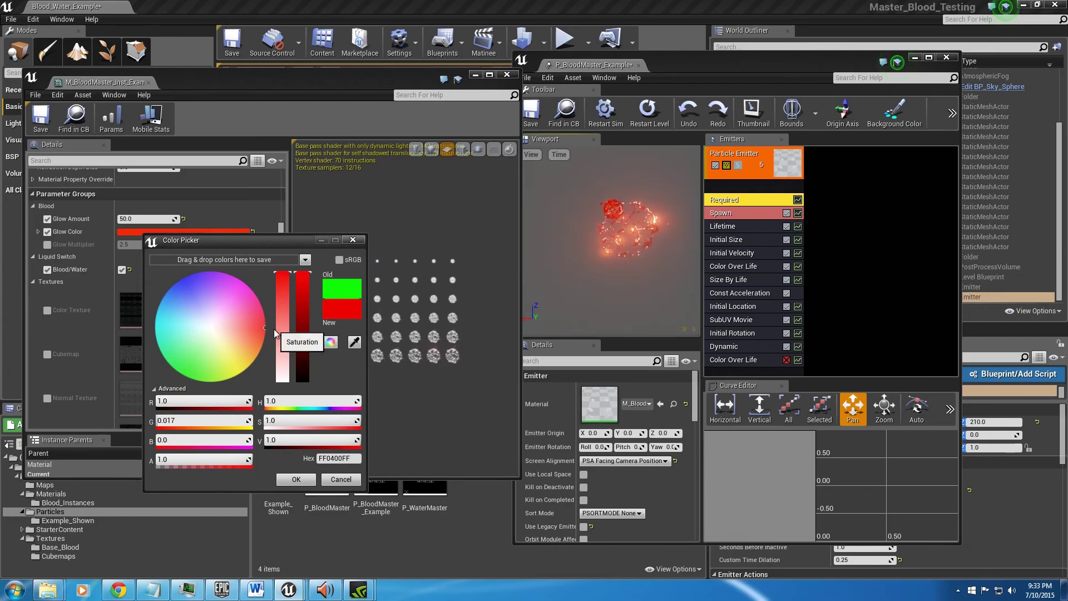
{"action": "left_click", "coordinate": [296, 480]}
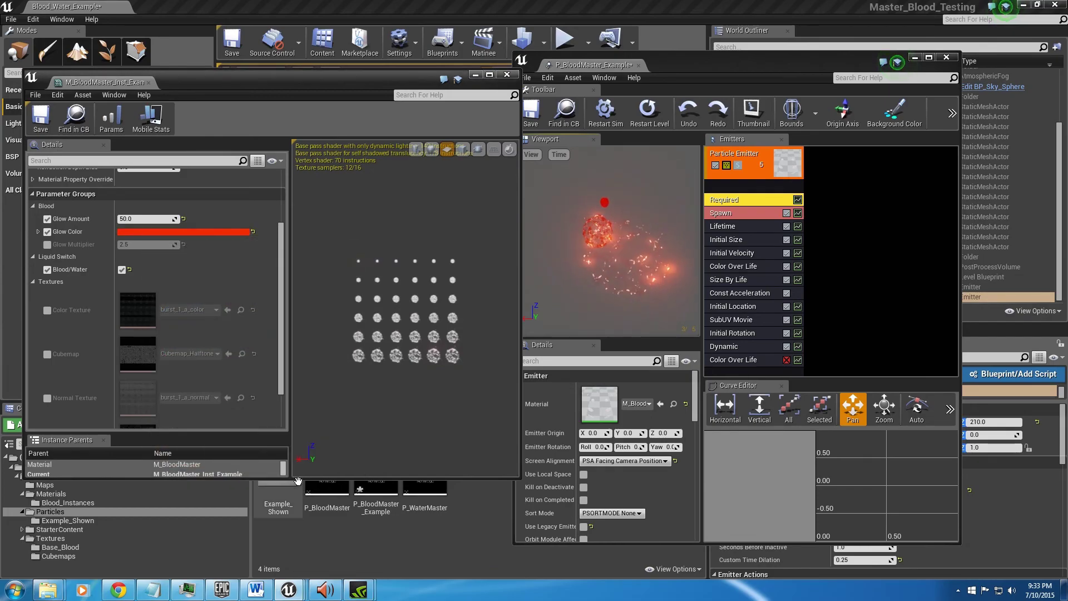
Step: Set the Glow Color's green channel to 0 for pure red, and remove the Glow Color override
{"action": "left_click", "coordinate": [145, 233]}
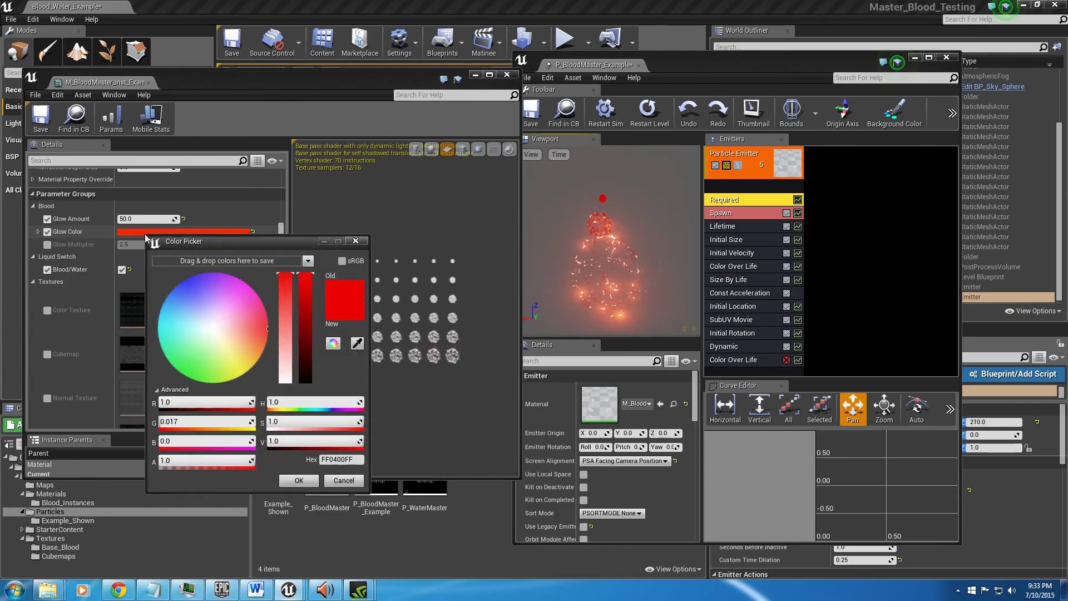
{"action": "left_click", "coordinate": [194, 421]}
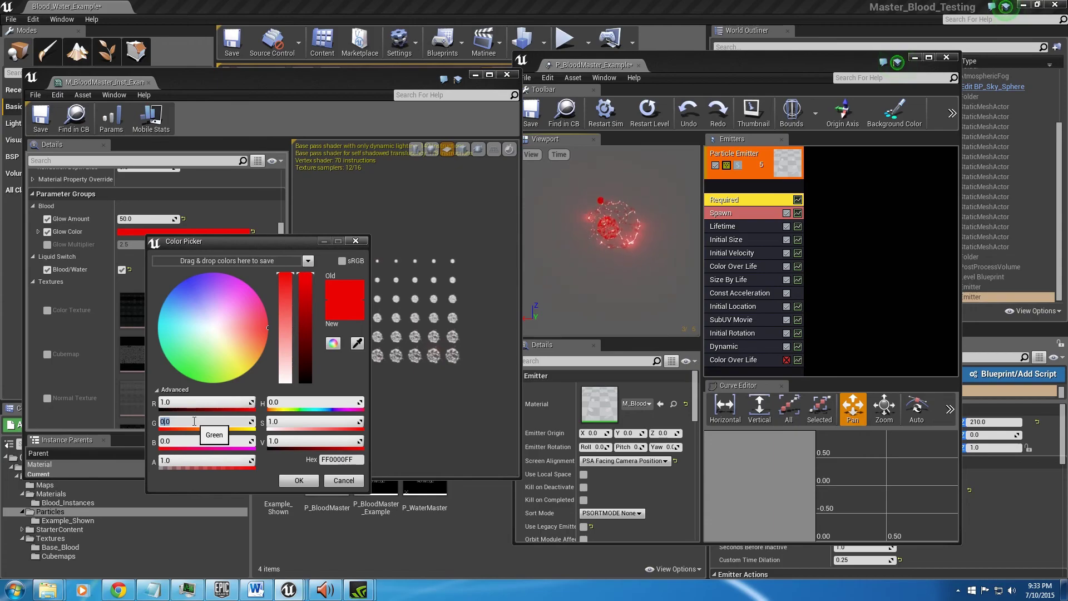
{"action": "type", "text": "0"}
{"action": "key", "text": "Return"}
{"action": "left_click", "coordinate": [299, 482]}
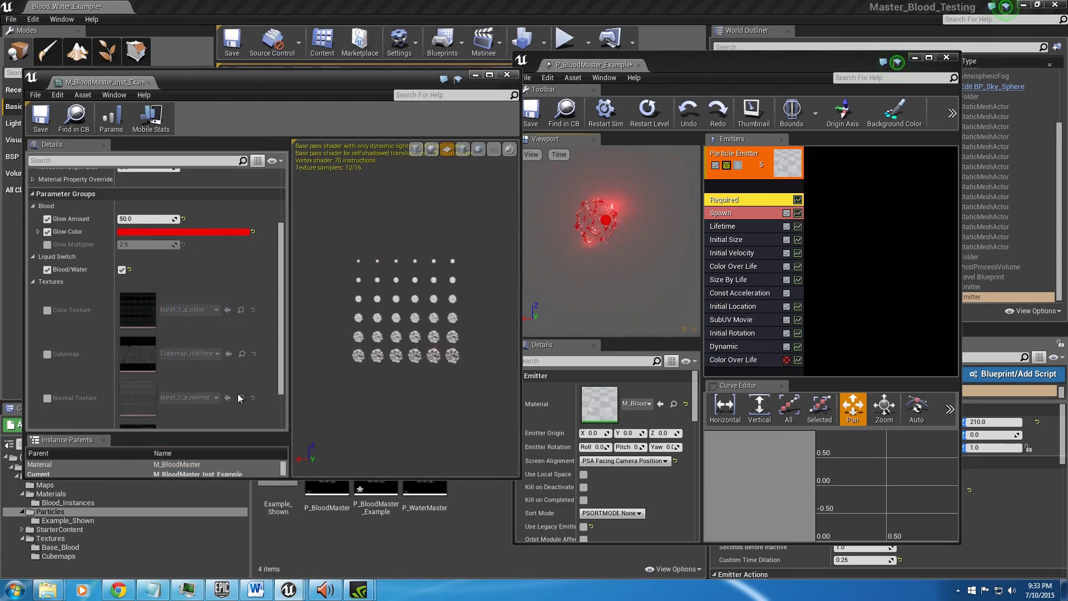
{"action": "left_click", "coordinate": [48, 232]}
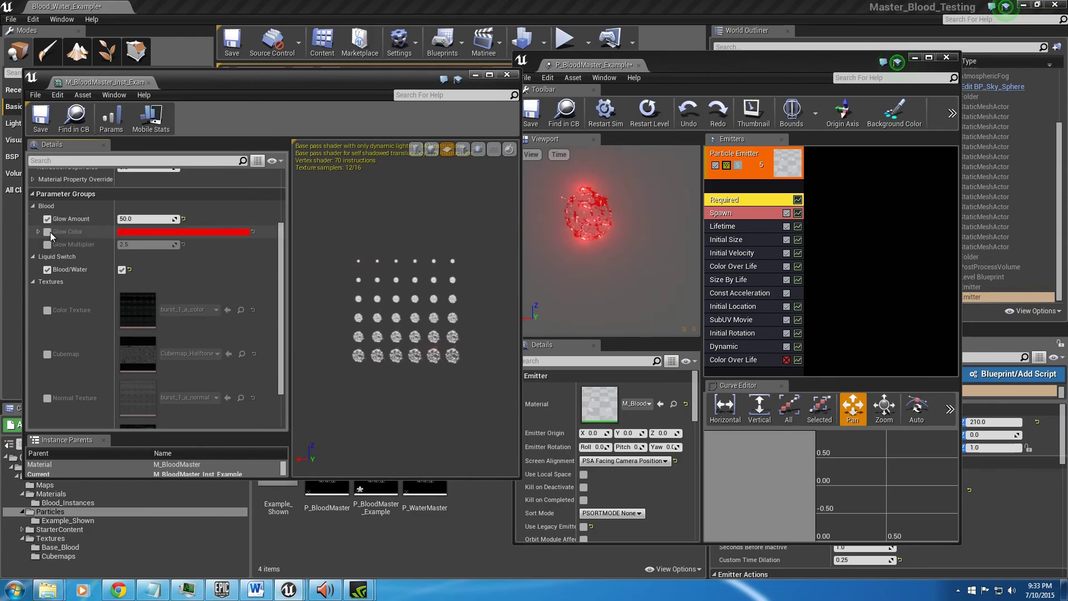
Step: Override the Glow Multiplier and try values of about 1.28, 0.77 and 9537 to compare the glow intensity
{"action": "left_click", "coordinate": [48, 245]}
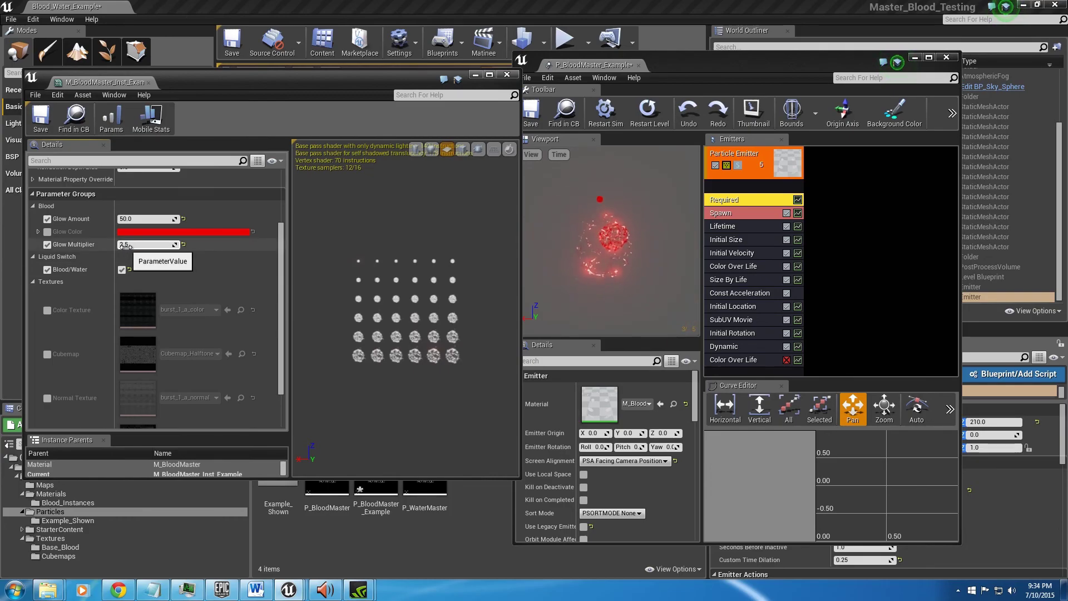
{"action": "left_click_drag", "start_coordinate": [148, 245], "coordinate": [140, 244]}
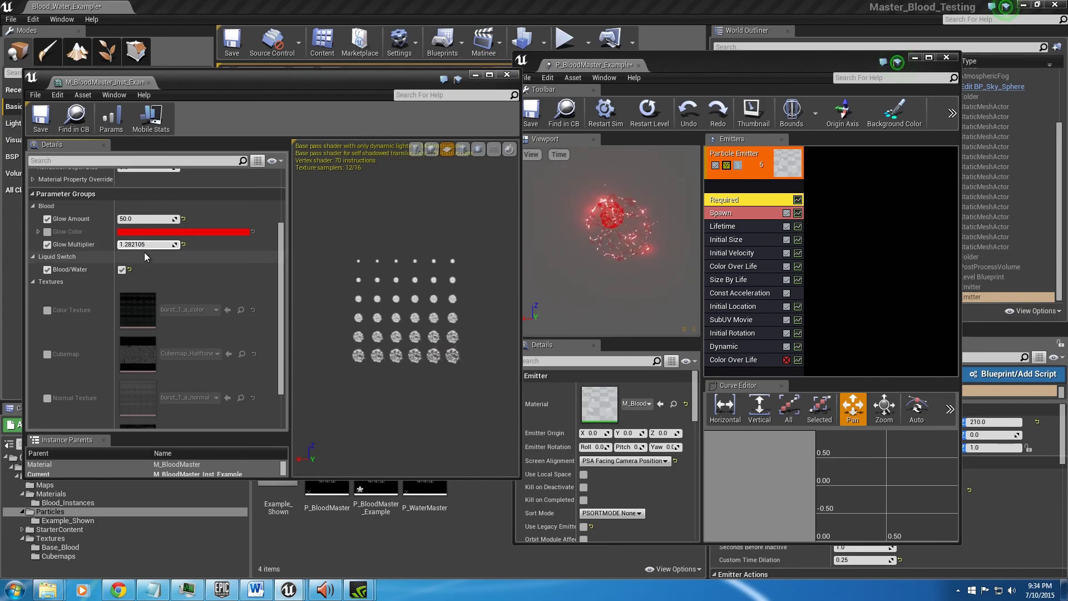
{"action": "left_click_drag", "start_coordinate": [144, 245], "coordinate": [135, 245]}
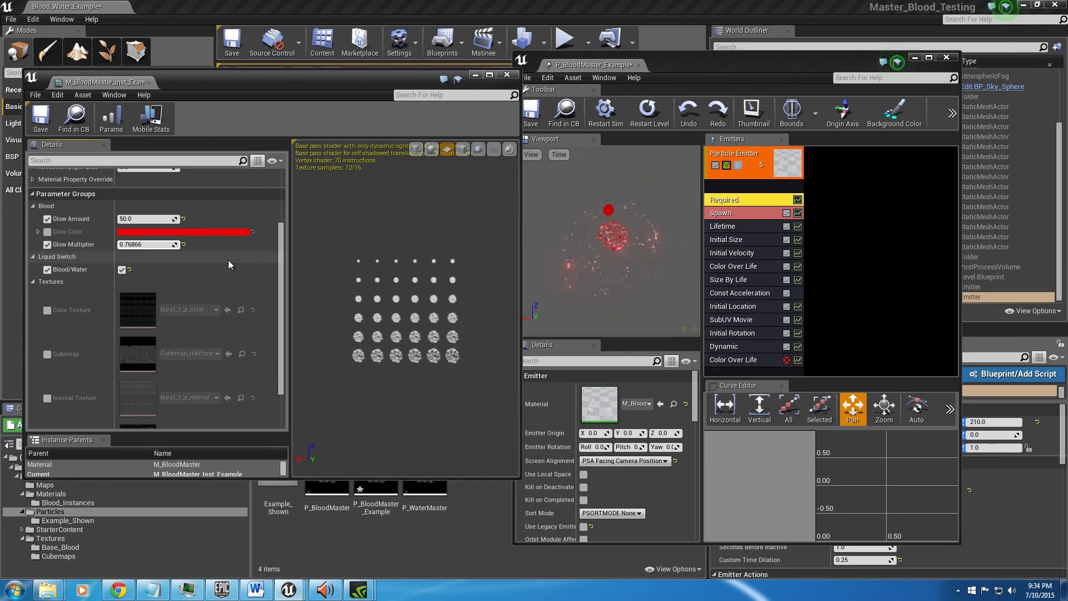
{"action": "left_click_drag", "start_coordinate": [145, 245], "coordinate": [167, 246]}
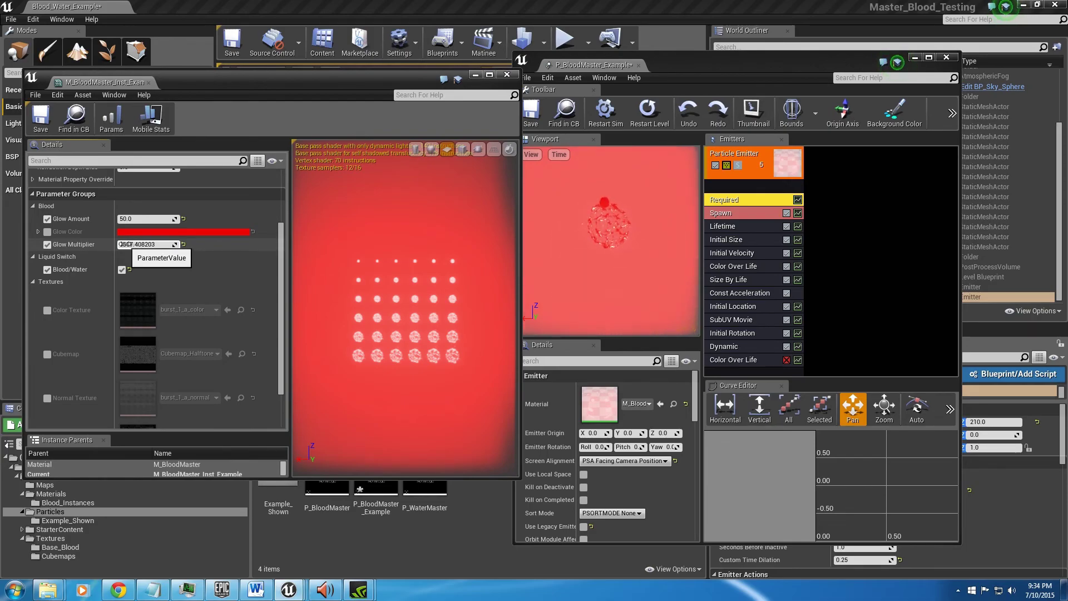
Step: Set the blood's Glow Multiplier to 2.5
{"action": "left_click", "coordinate": [122, 244]}
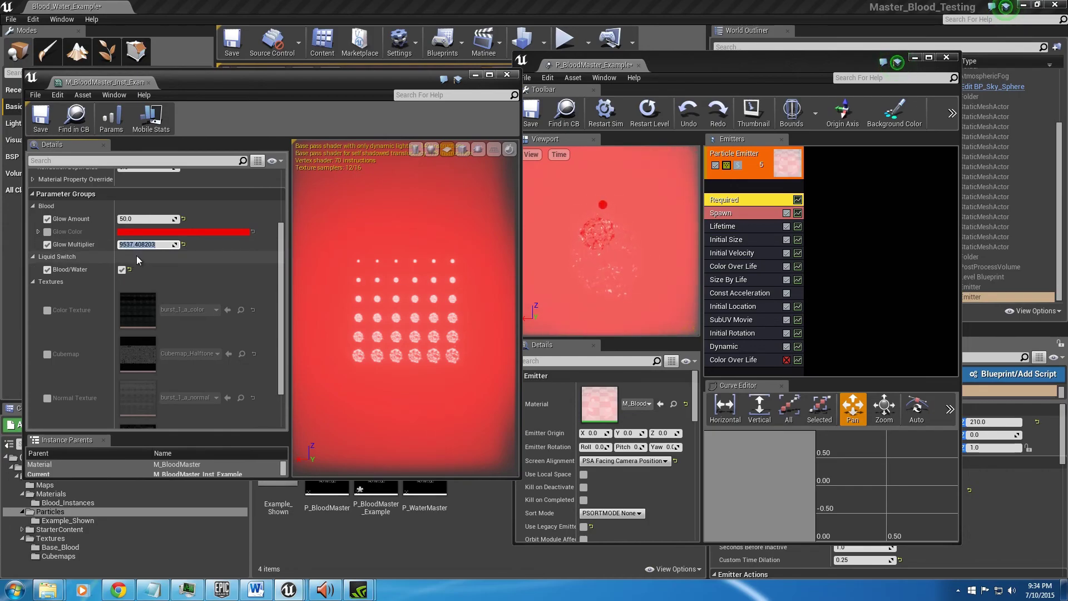
{"action": "type", "text": "2.5"}
{"action": "key", "text": "Return"}
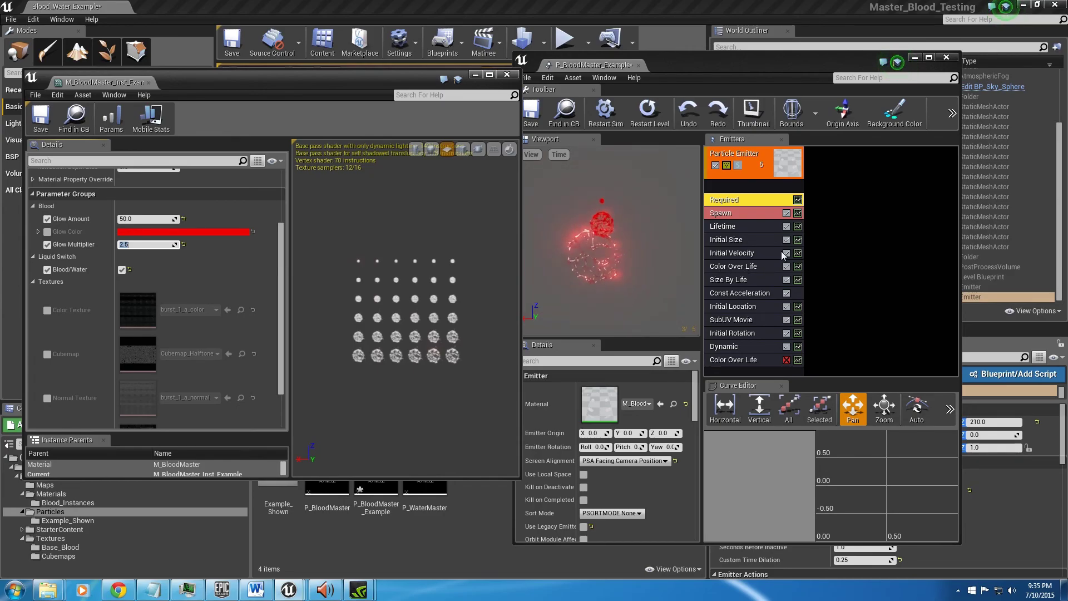
Step: Set the first point of the enabled Color Over Life curve to bright green, hex 36E634FF
{"action": "left_click", "coordinate": [745, 270]}
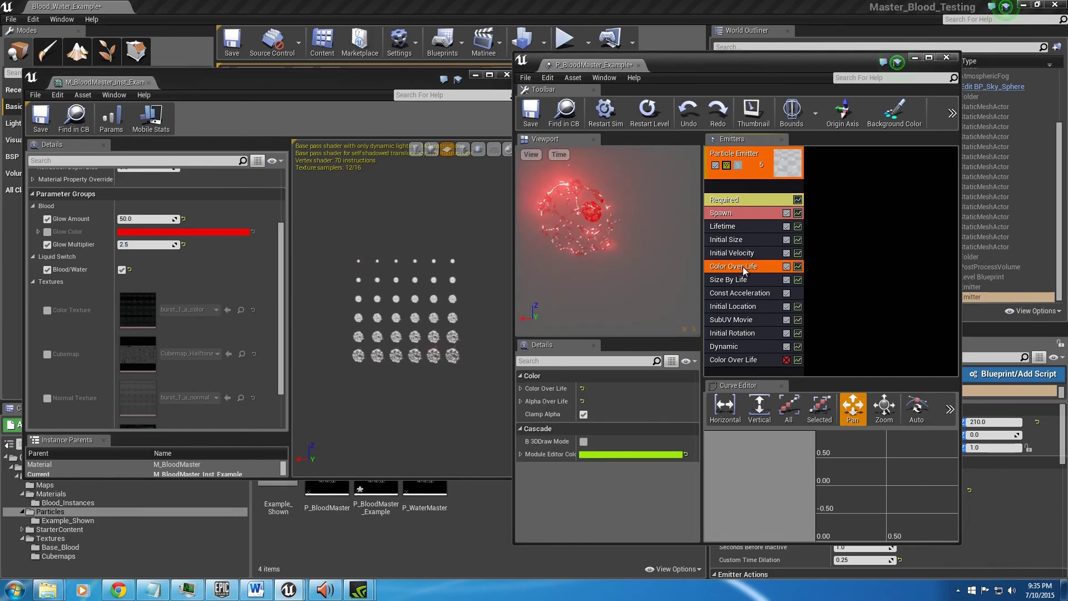
{"action": "left_click", "coordinate": [520, 388]}
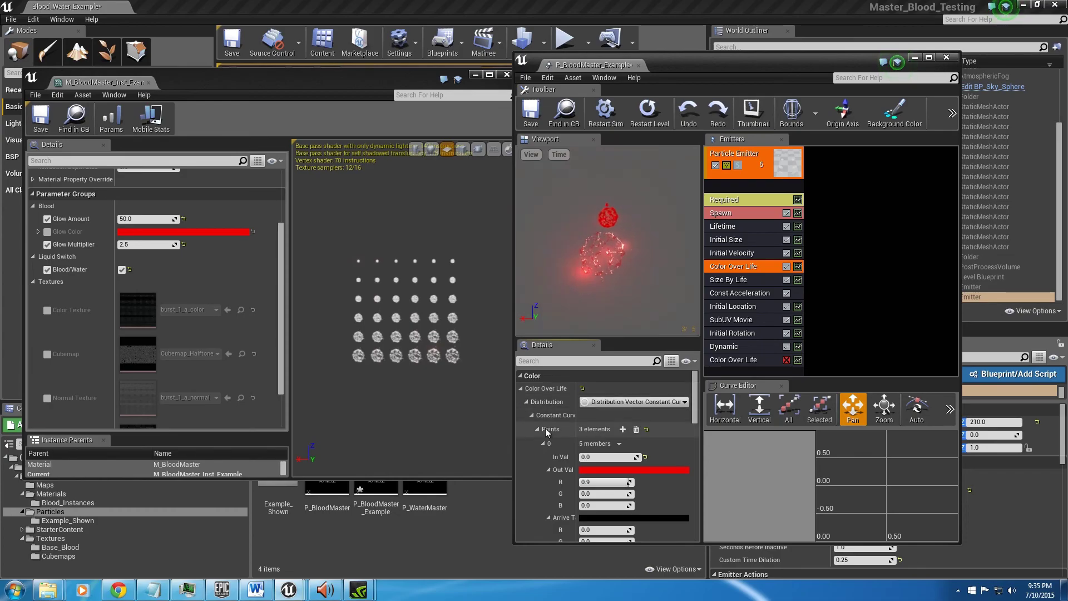
{"action": "left_click_drag", "start_coordinate": [694, 396], "coordinate": [695, 410]}
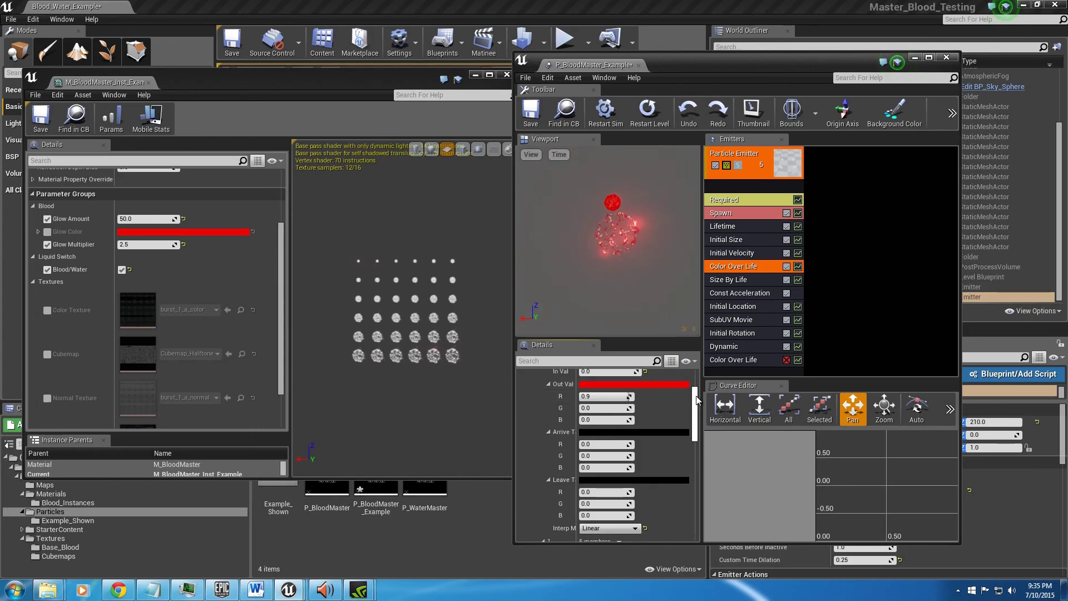
{"action": "left_click_drag", "start_coordinate": [694, 403], "coordinate": [695, 439]}
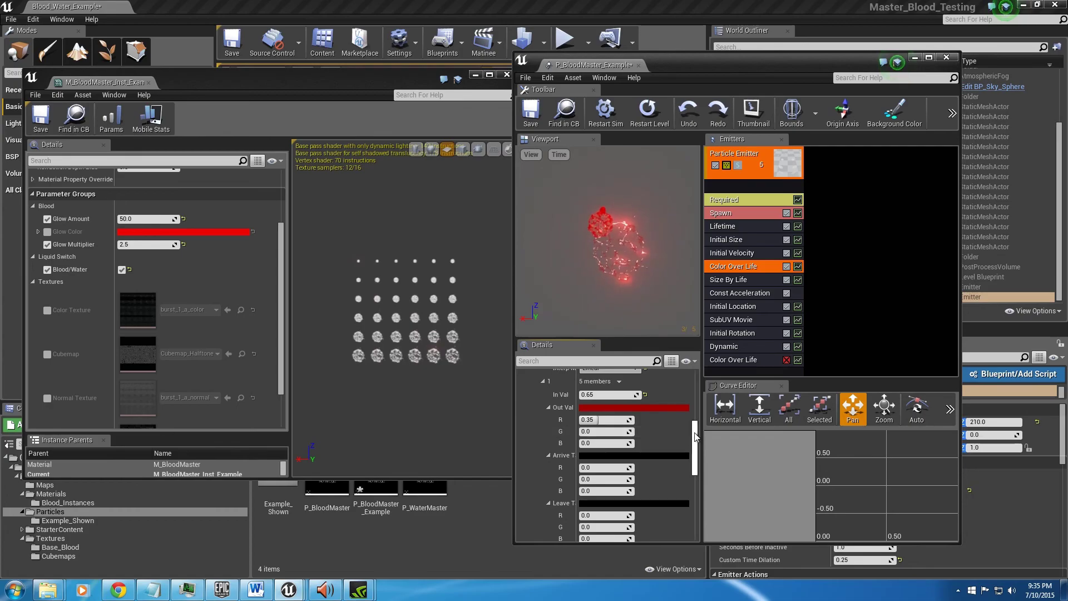
{"action": "left_click_drag", "start_coordinate": [695, 438], "coordinate": [696, 470]}
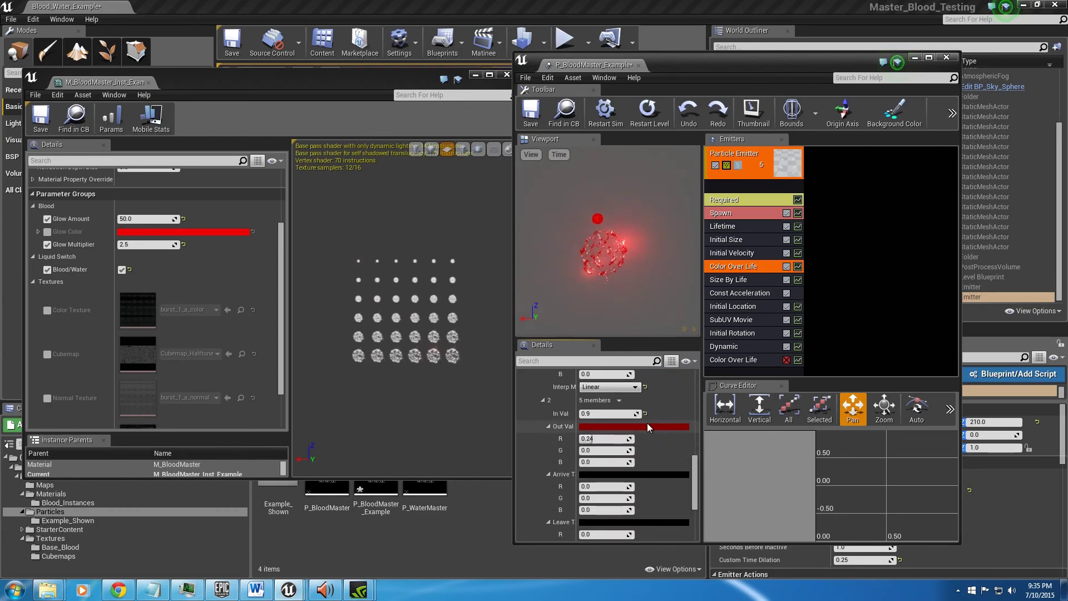
{"action": "mouse_move", "coordinate": [693, 463]}
{"action": "left_mouse_down"}
{"action": "mouse_move", "coordinate": [663, 424]}
{"action": "mouse_move", "coordinate": [692, 460]}
{"action": "mouse_move", "coordinate": [707, 456]}
{"action": "left_mouse_up"}
{"action": "left_click", "coordinate": [664, 422]}
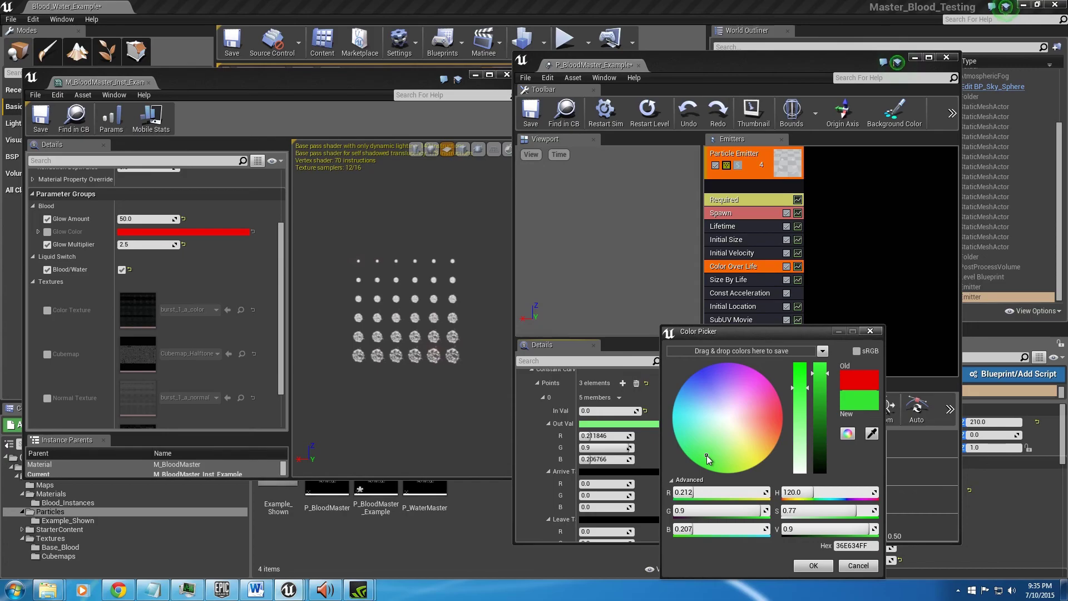
{"action": "left_click", "coordinate": [813, 567]}
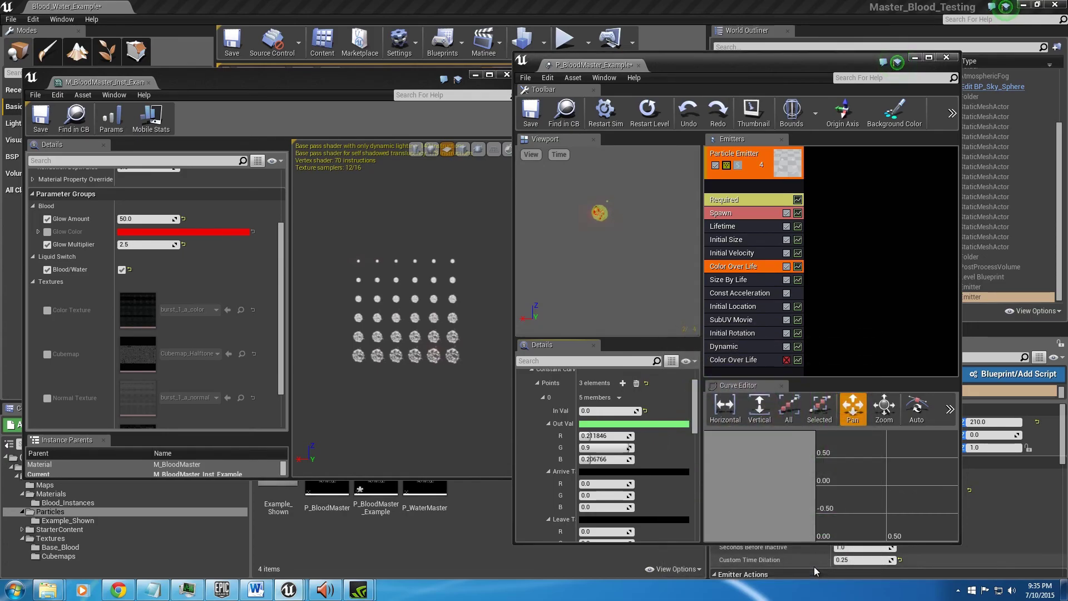
Step: Change the Color Over Life point at 0.65 to dark green, with red 0 and green 0.36
{"action": "scroll", "coordinate": [668, 423], "scroll_direction": "down", "scroll_amount": 5}
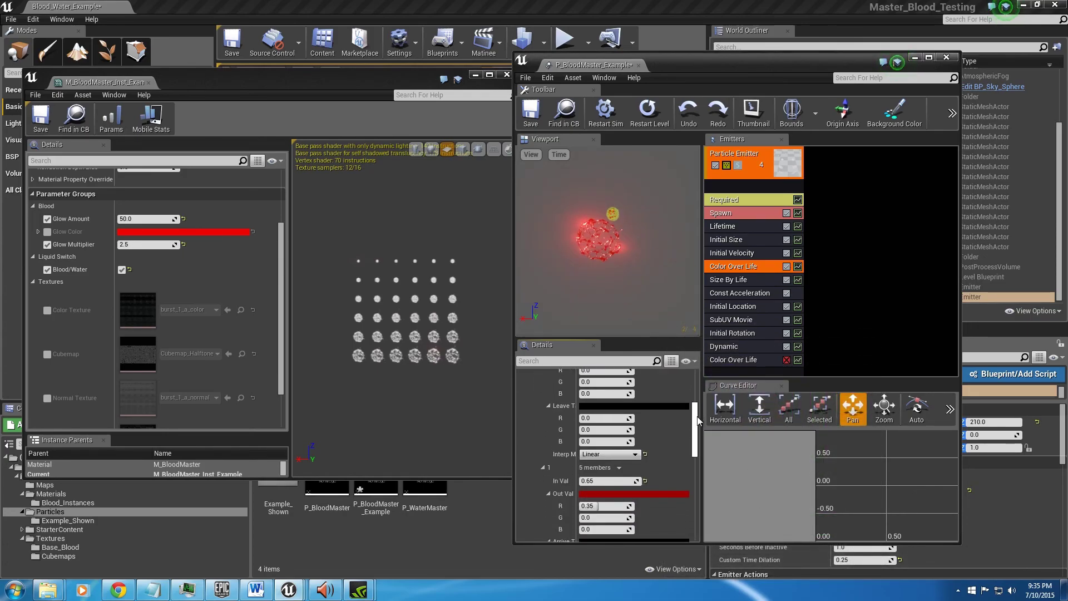
{"action": "left_click", "coordinate": [660, 426]}
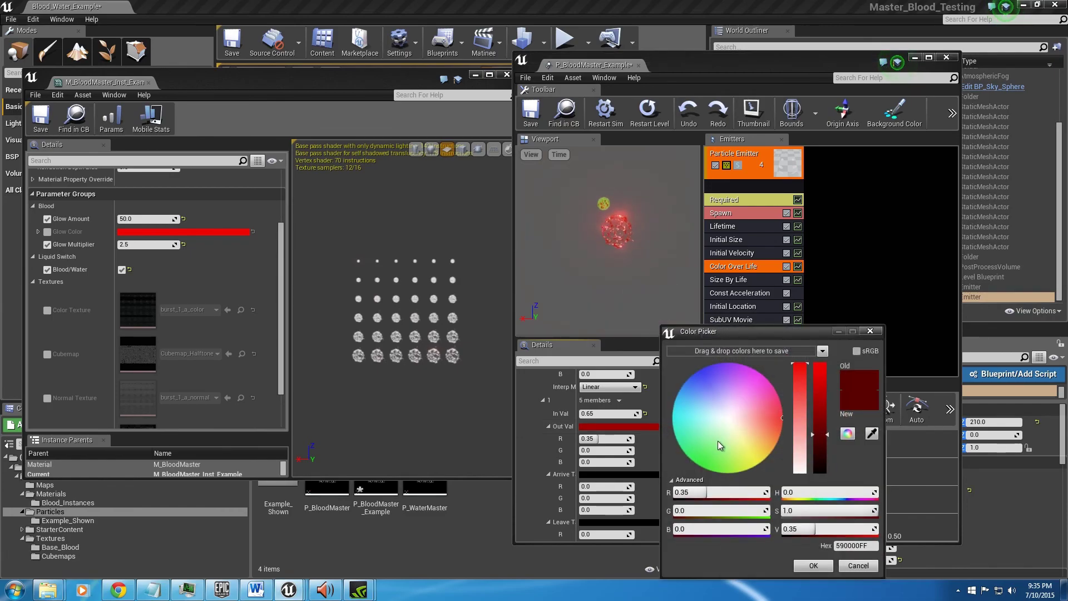
{"action": "left_click_drag", "start_coordinate": [684, 511], "coordinate": [674, 491]}
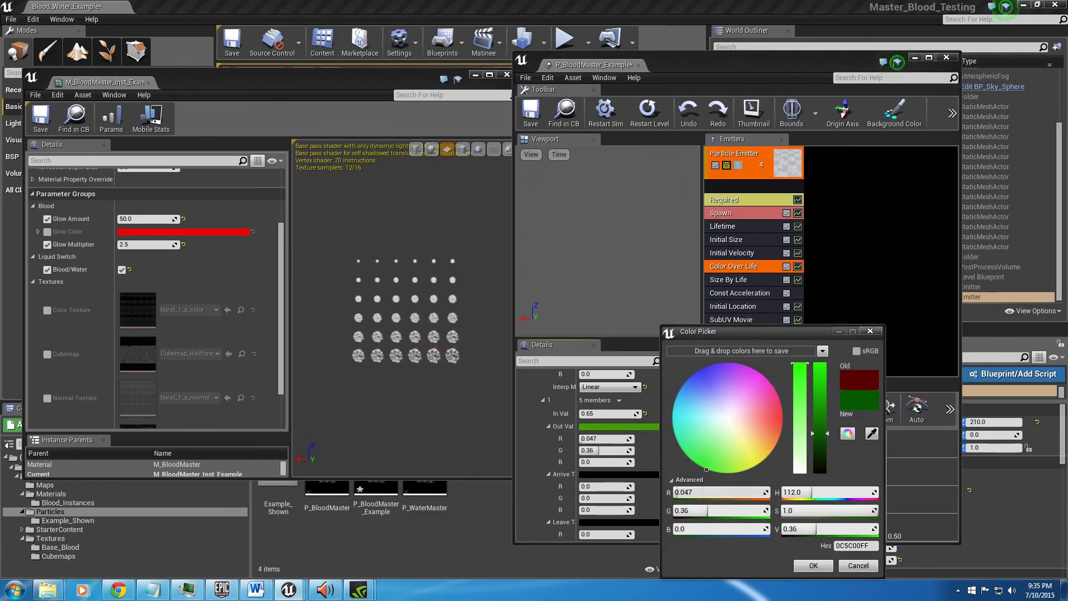
{"action": "left_click", "coordinate": [813, 566]}
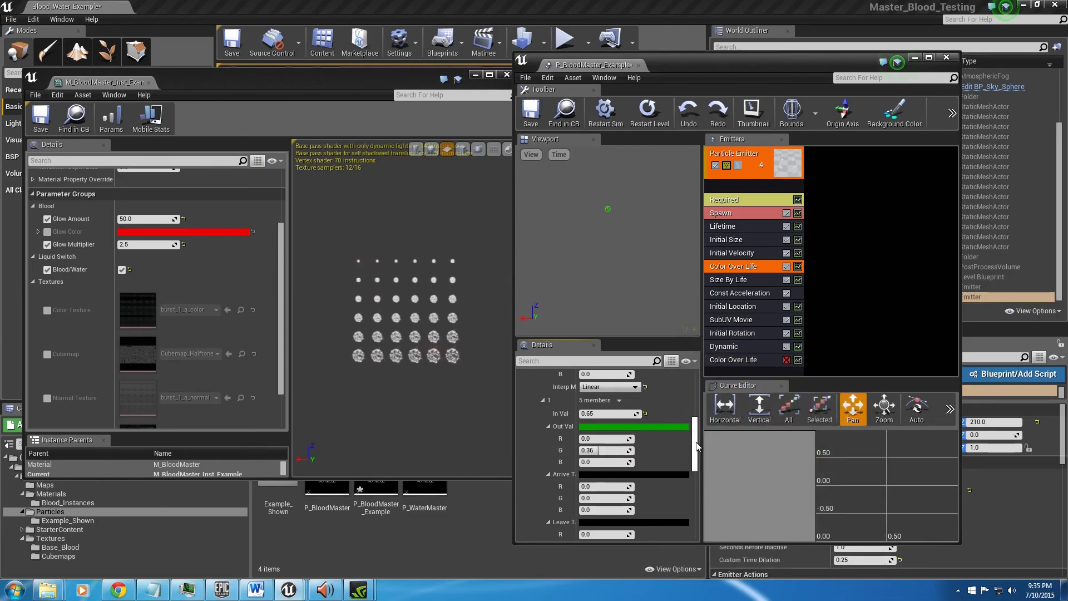
Step: Change the Color Over Life point at 0.9 to a darker green, hex 003E00FF
{"action": "scroll", "coordinate": [696, 447], "scroll_direction": "down", "scroll_amount": 6}
{"action": "left_click", "coordinate": [668, 459]}
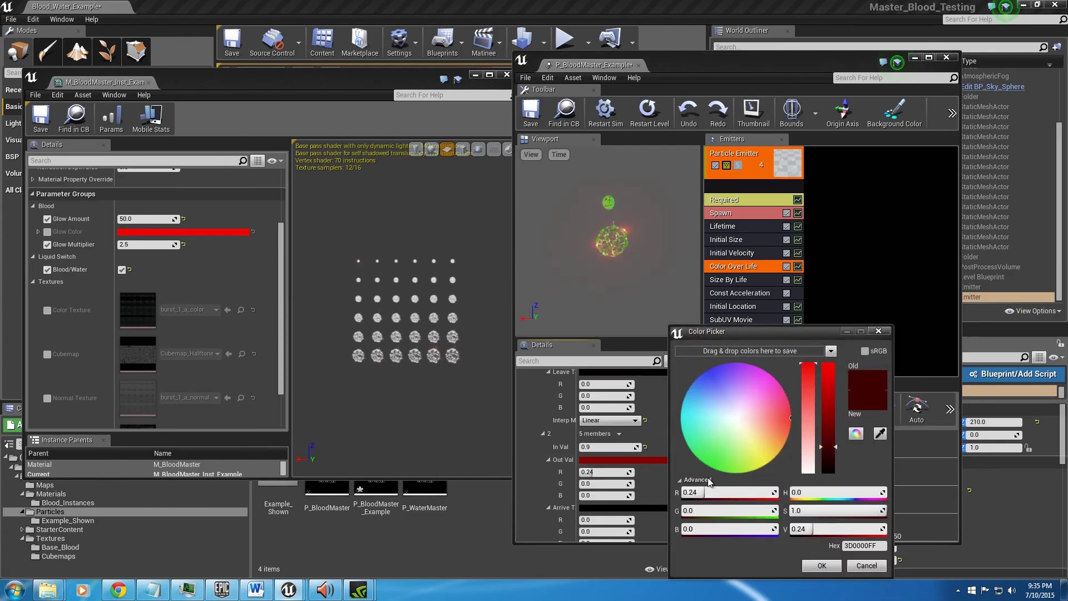
{"action": "left_click_drag", "start_coordinate": [704, 511], "coordinate": [680, 492]}
{"action": "left_click", "coordinate": [822, 565]}
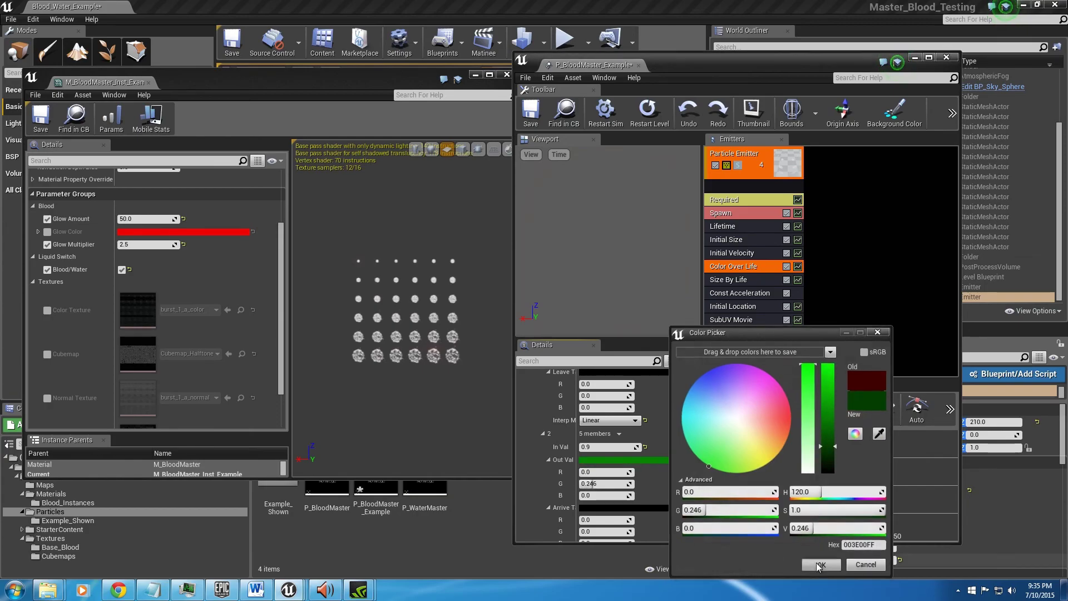
Step: Override the material instance's Glow Color with green, hex 0D7408FF
{"action": "left_click", "coordinate": [45, 232]}
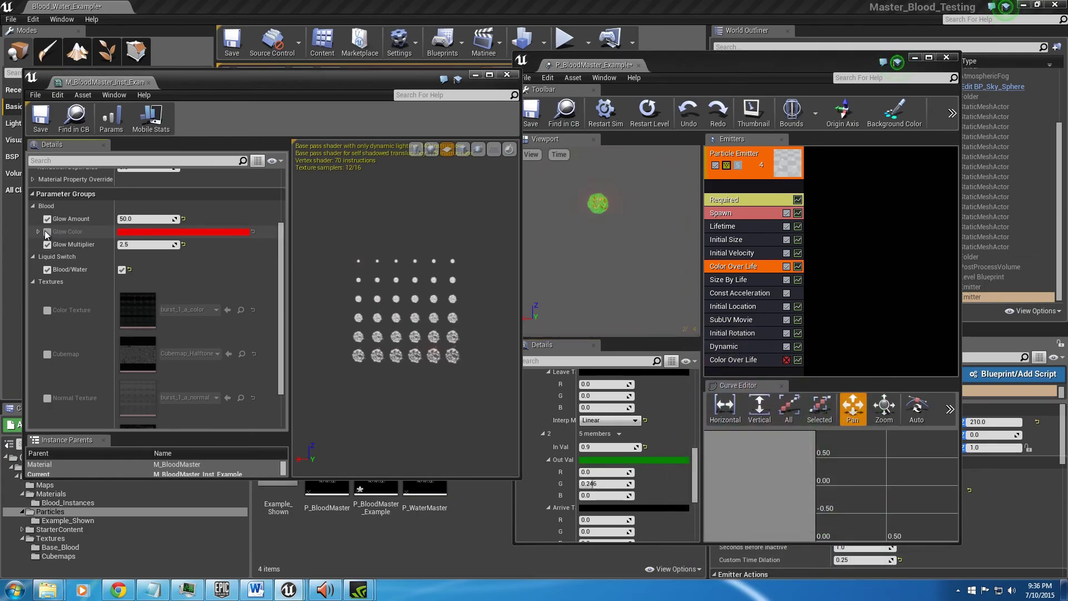
{"action": "left_click", "coordinate": [142, 232]}
{"action": "mouse_move", "coordinate": [213, 351]}
{"action": "left_mouse_down"}
{"action": "mouse_move", "coordinate": [179, 376]}
{"action": "mouse_move", "coordinate": [191, 365]}
{"action": "left_mouse_up"}
{"action": "left_click", "coordinate": [303, 283]}
{"action": "mouse_move", "coordinate": [303, 284]}
{"action": "left_mouse_down"}
{"action": "mouse_move", "coordinate": [305, 327]}
{"action": "mouse_move", "coordinate": [284, 300]}
{"action": "mouse_move", "coordinate": [288, 282]}
{"action": "left_mouse_up"}
{"action": "left_click_drag", "start_coordinate": [304, 333], "coordinate": [304, 335]}
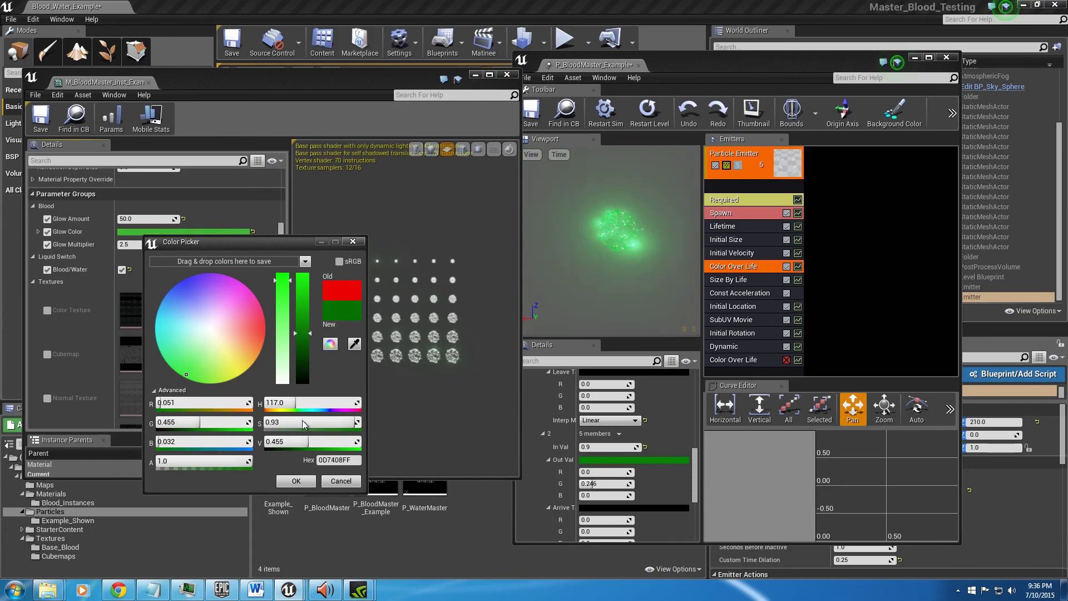
{"action": "left_click", "coordinate": [296, 482]}
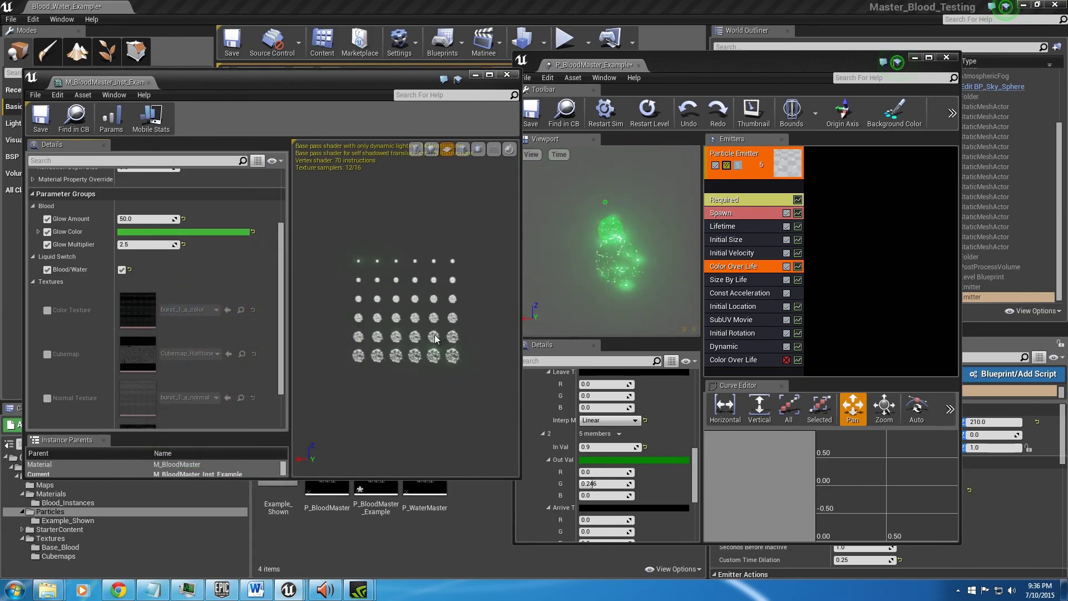
Step: Move the material instance editor window up to uncover the particle assets in the Content Browser
{"action": "left_click", "coordinate": [613, 259]}
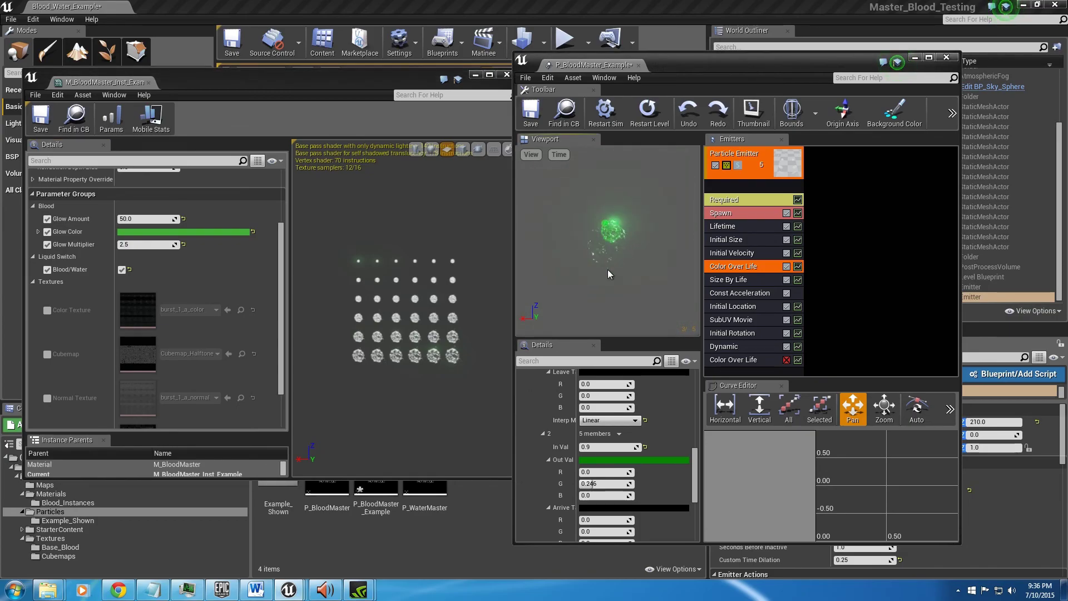
{"action": "left_click_drag", "start_coordinate": [239, 79], "coordinate": [225, 318]}
{"action": "left_click_drag", "start_coordinate": [314, 333], "coordinate": [319, 86]}
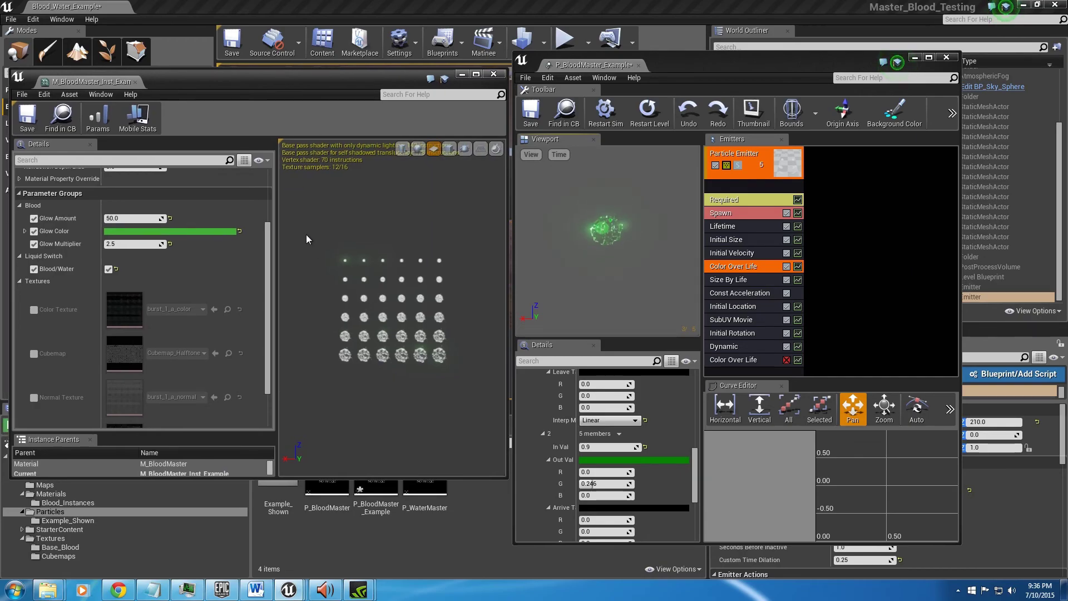
{"action": "left_click_drag", "start_coordinate": [309, 81], "coordinate": [308, 34]}
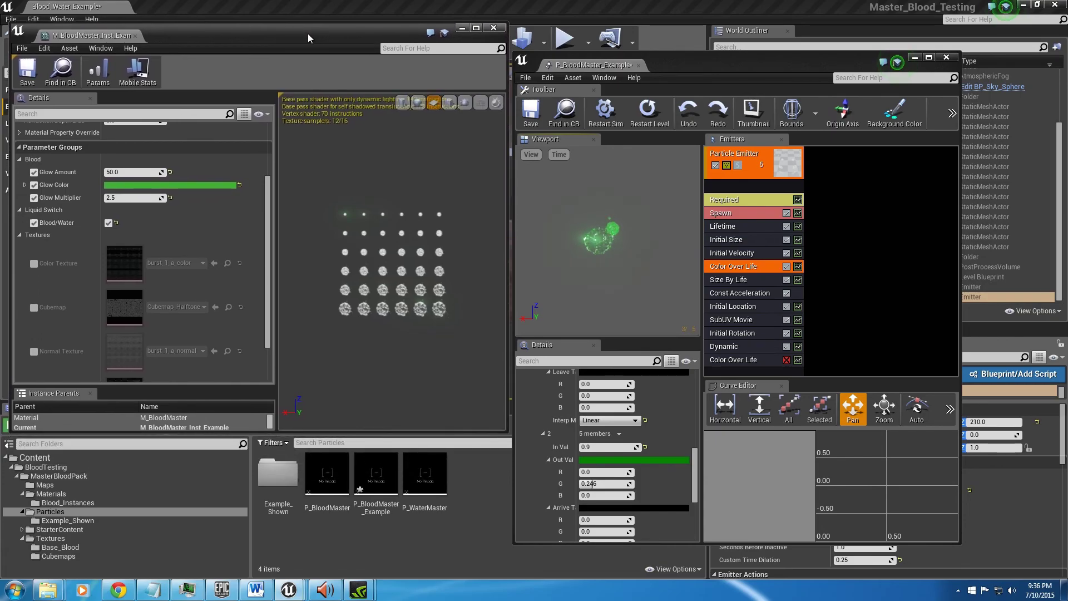
{"action": "left_click", "coordinate": [474, 533]}
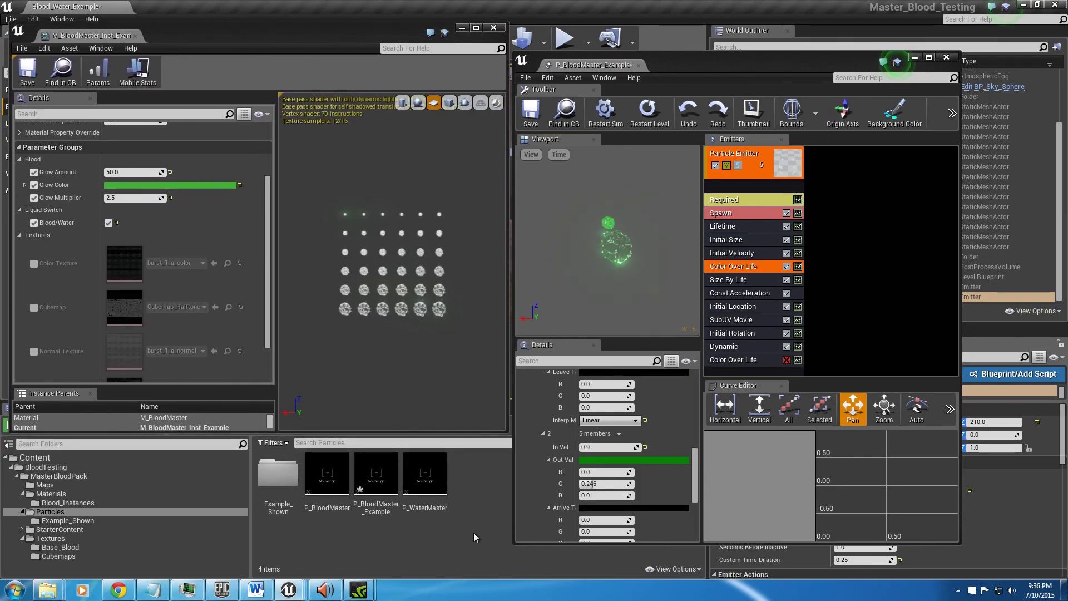
Step: Duplicate the P_WaterMaster particle system and name the copy P_WaterMaster_Example
{"action": "right_click", "coordinate": [426, 483]}
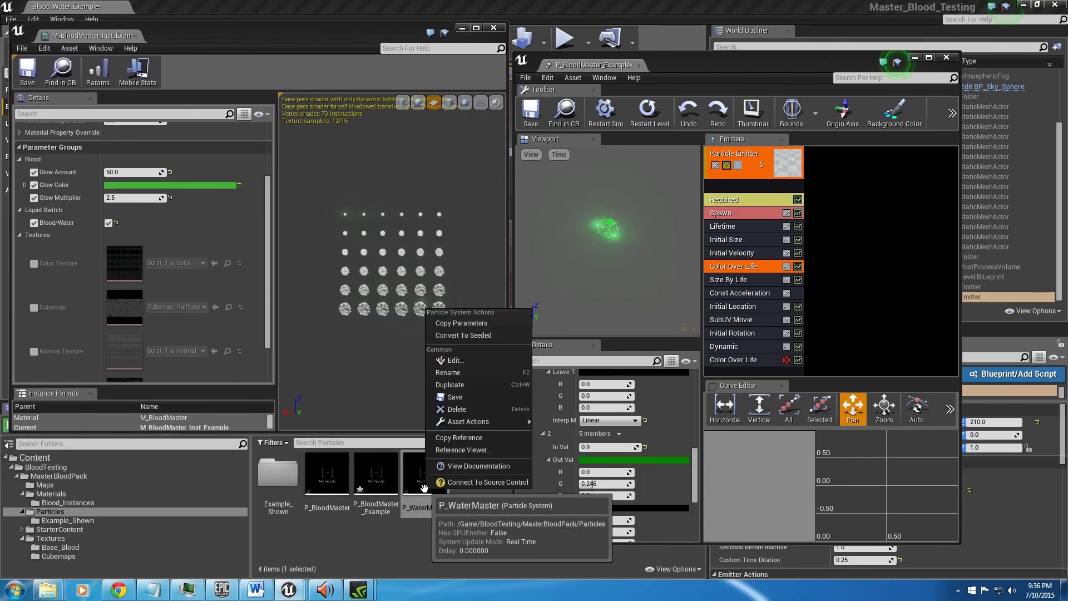
{"action": "left_click", "coordinate": [470, 384]}
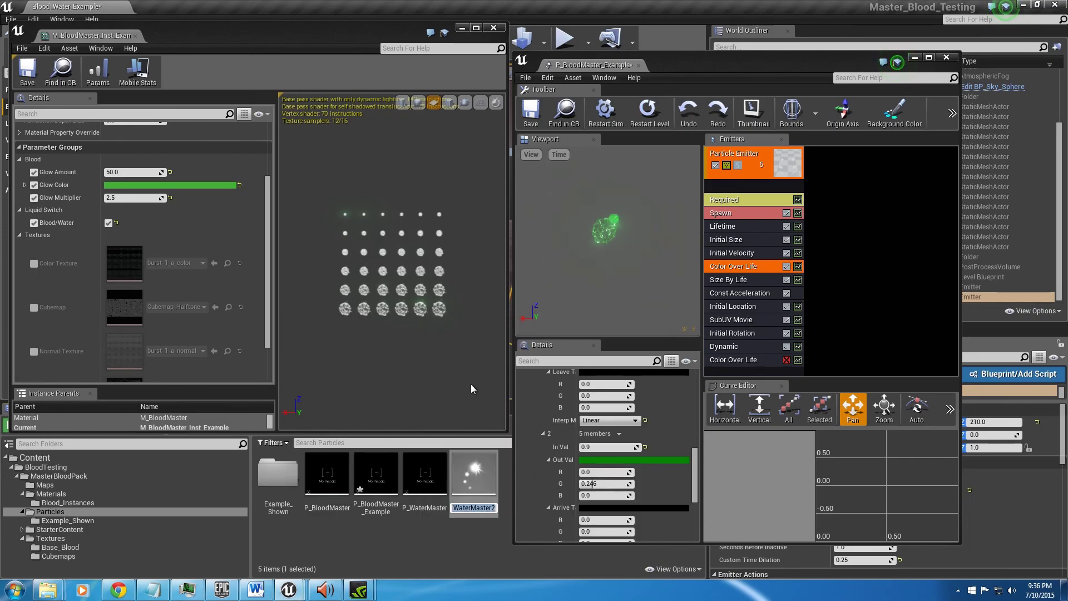
{"action": "type", "text": "P_WaterMaster"}
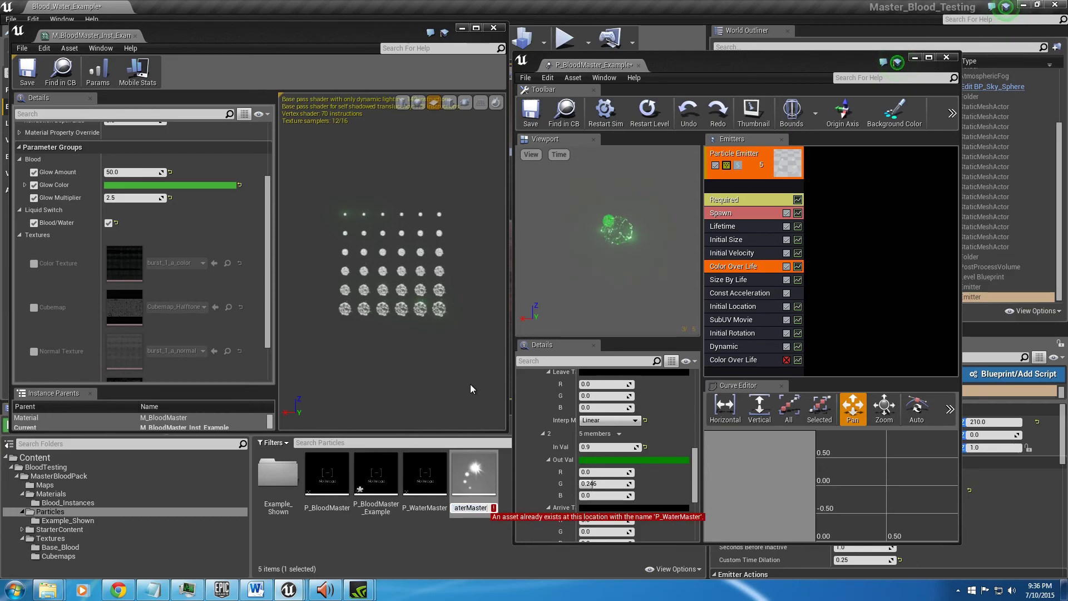
{"action": "type", "text": "_Example"}
{"action": "key", "text": "Return"}
Step: Open P_WaterMaster_Example in the particle editor and close P_BloodMaster_Example
{"action": "double_click", "coordinate": [475, 472]}
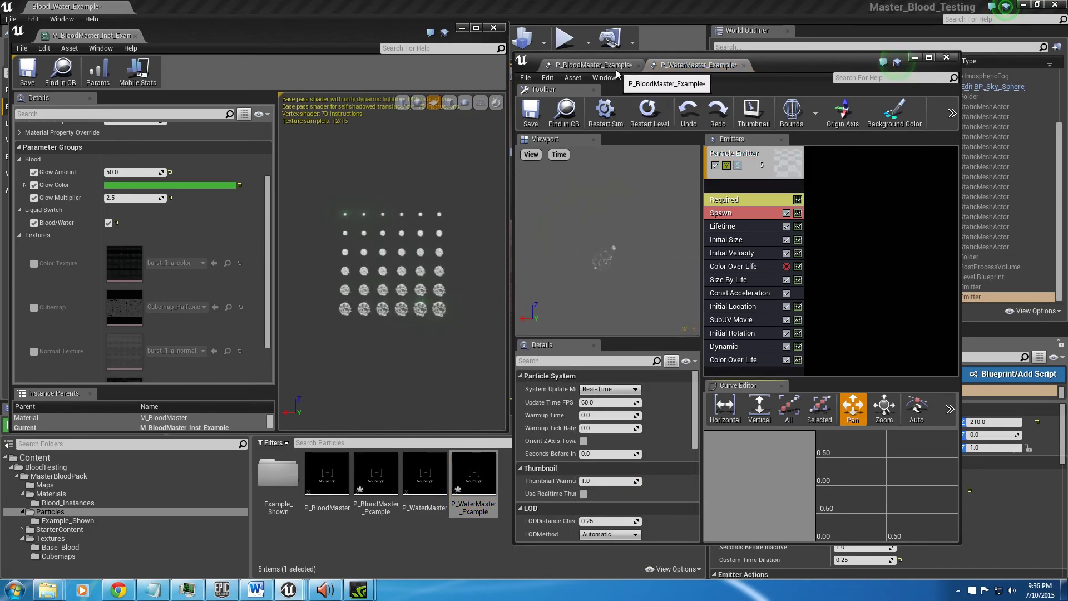
{"action": "left_click", "coordinate": [615, 69]}
{"action": "left_click", "coordinate": [638, 66]}
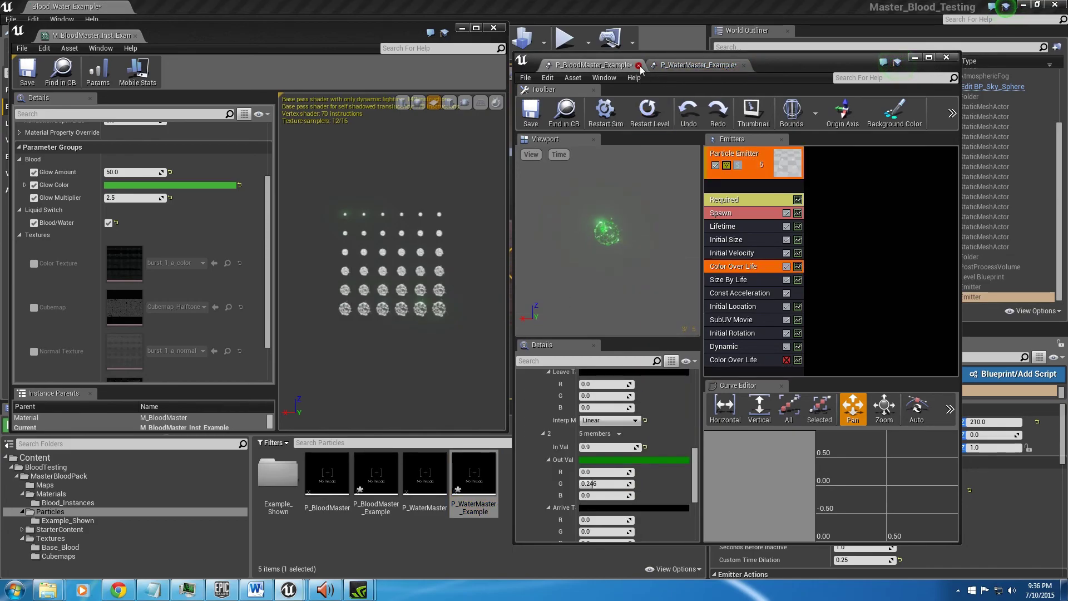
{"action": "left_click", "coordinate": [481, 492]}
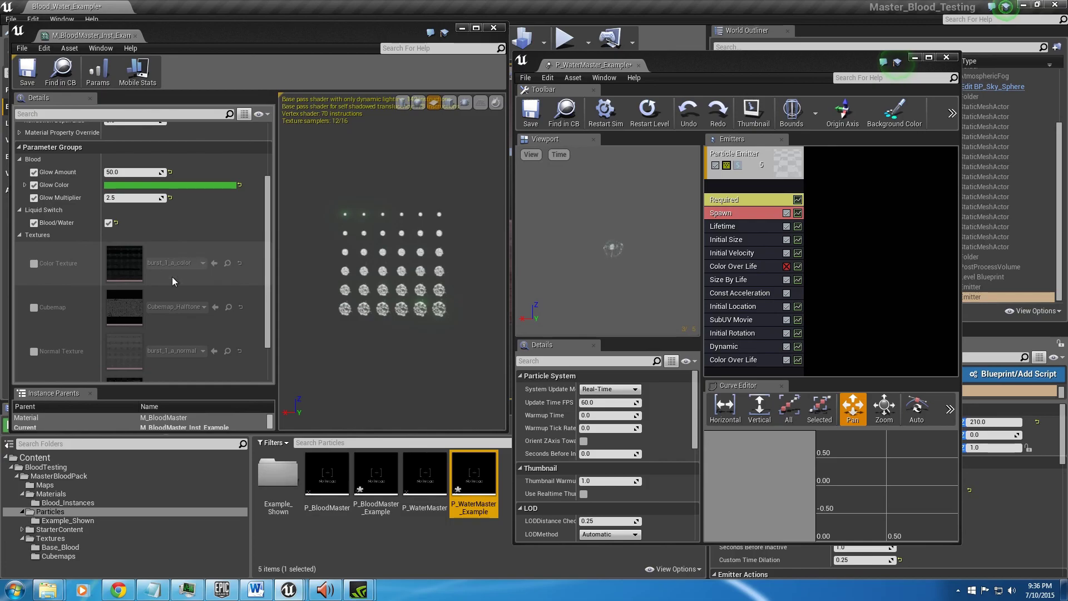
Step: Assign M_BloodMaster_Inst_Example from the Materials folder as the material in the water emitter's Required module
{"action": "left_click", "coordinate": [68, 494]}
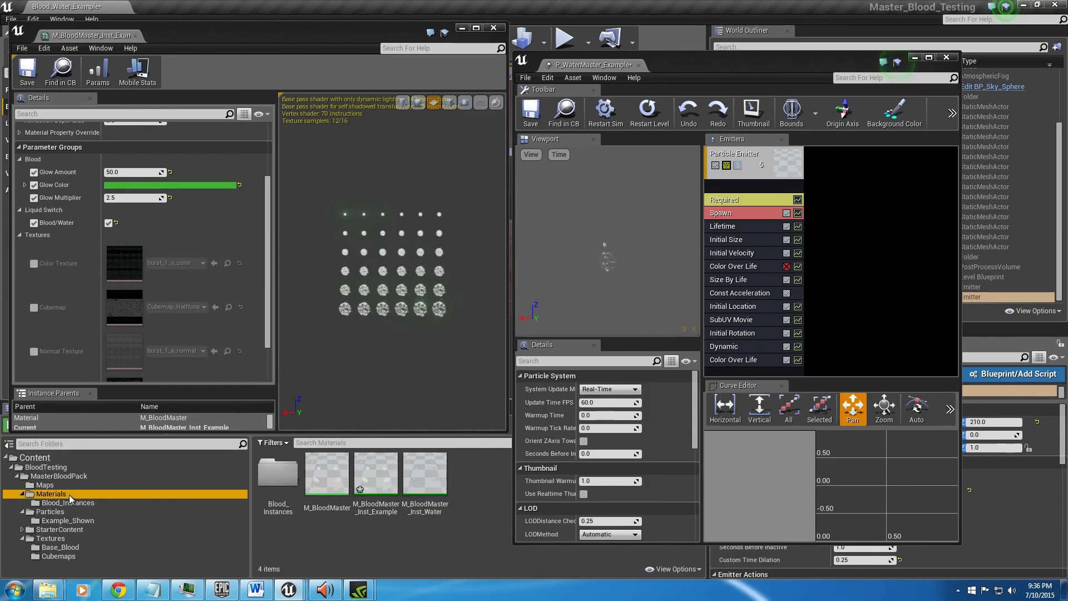
{"action": "left_click", "coordinate": [360, 526]}
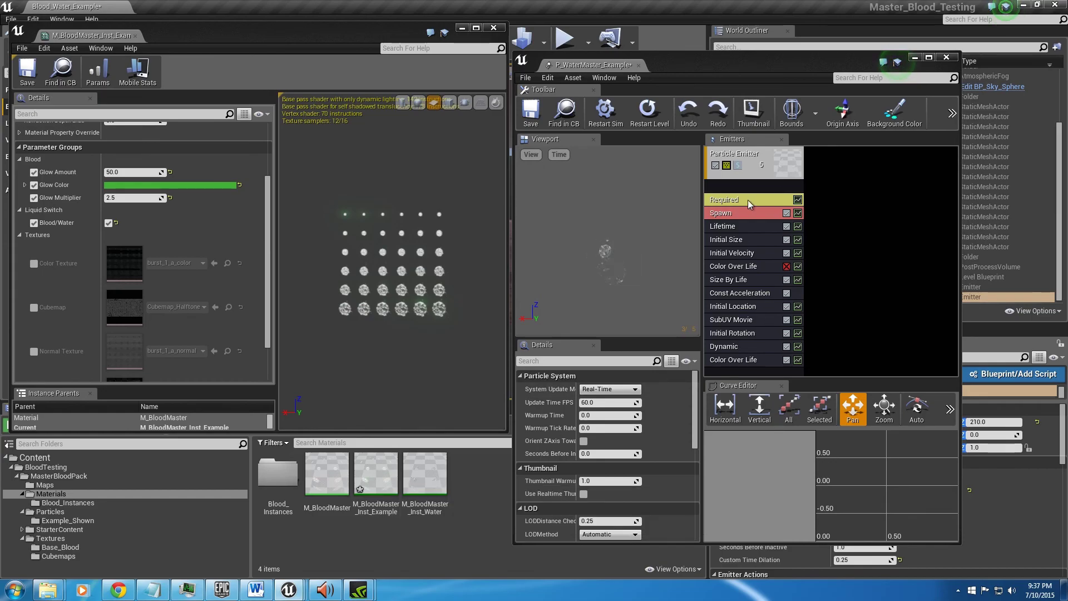
{"action": "left_click", "coordinate": [762, 199]}
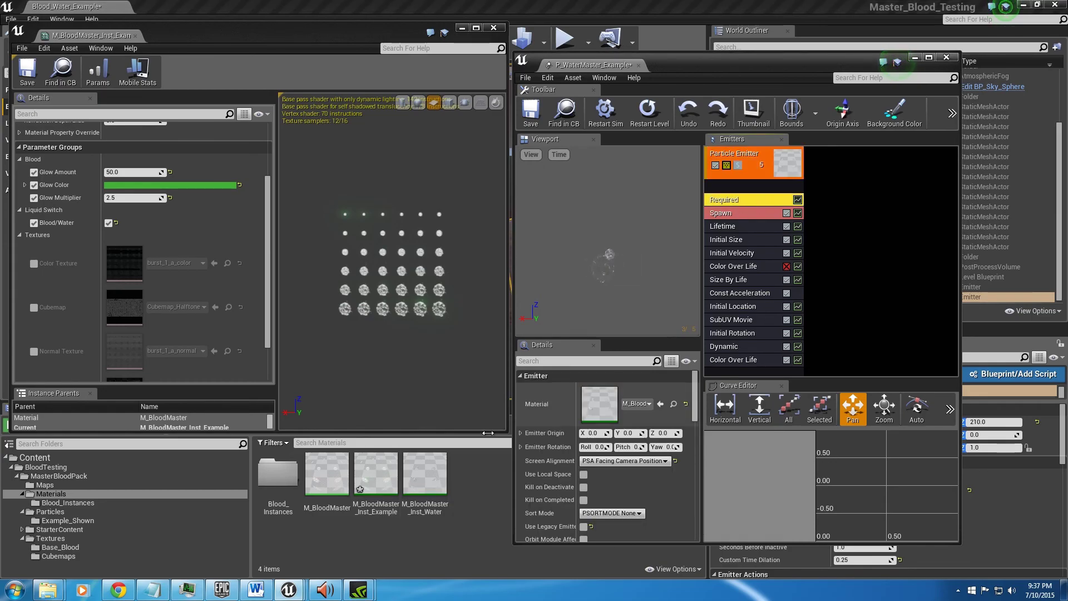
{"action": "left_click_drag", "start_coordinate": [377, 483], "coordinate": [619, 403]}
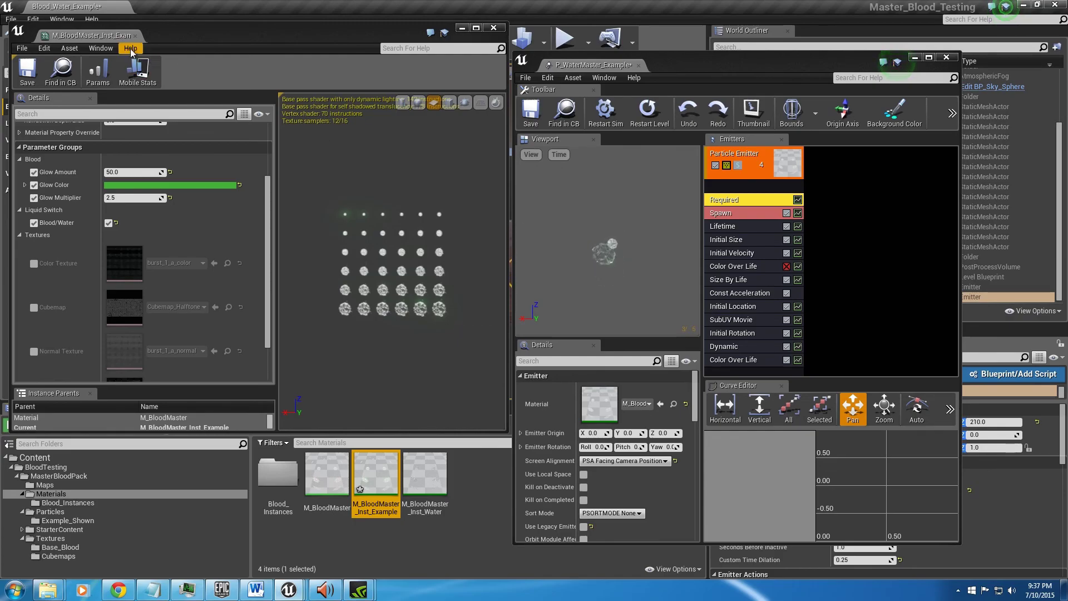
Step: Turn off the Blood/Water switch to make the instance water, and set the particle preview's animation speed to 25%
{"action": "left_click", "coordinate": [110, 223]}
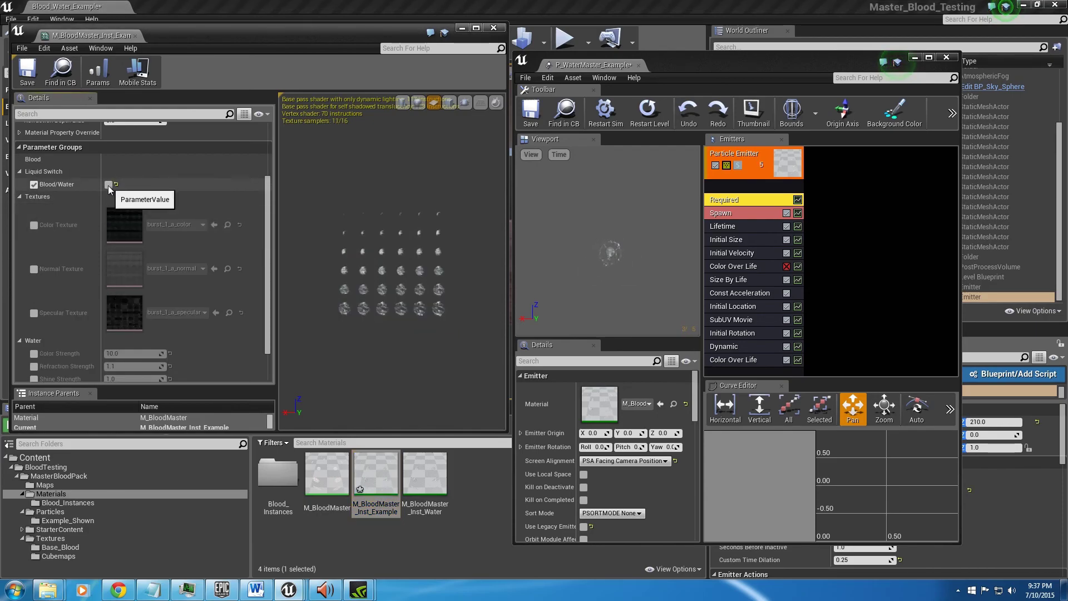
{"action": "scroll", "coordinate": [122, 278], "scroll_direction": "down", "scroll_amount": 1}
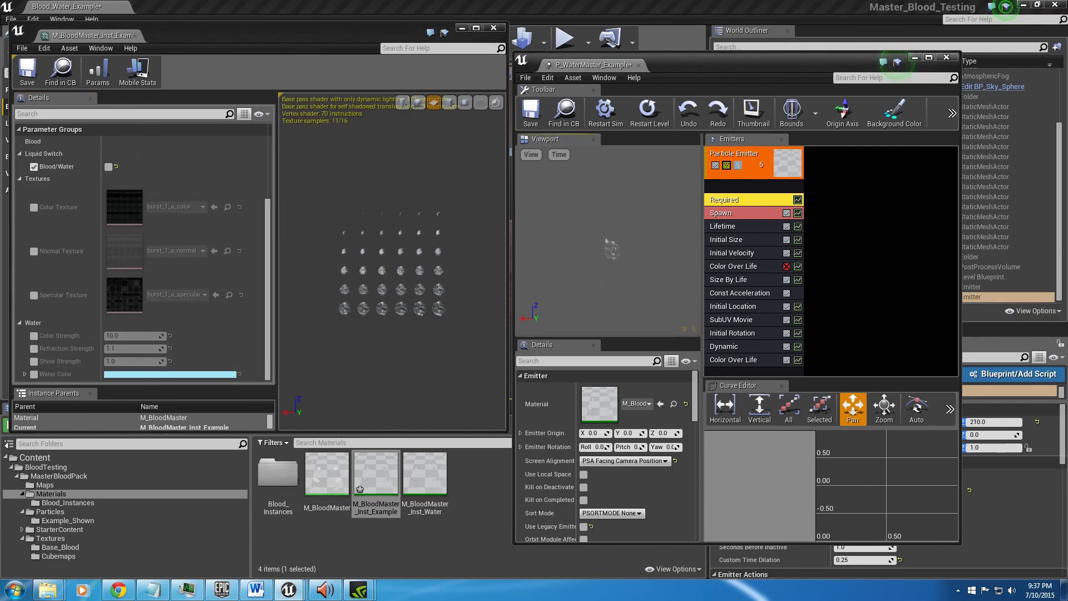
{"action": "left_click", "coordinate": [560, 155]}
{"action": "mouse_move", "coordinate": [572, 206]}
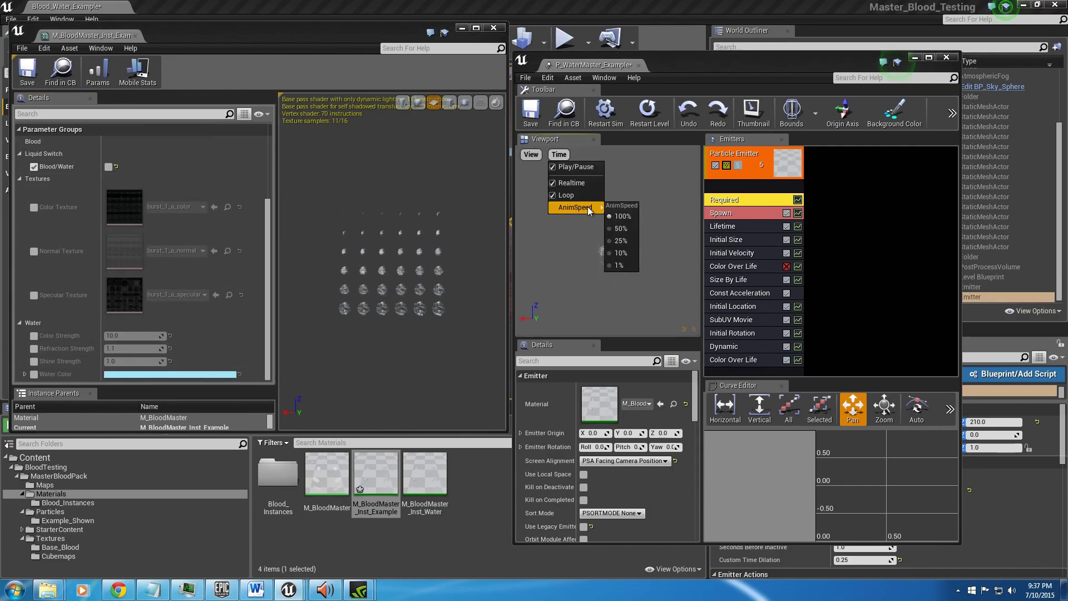
{"action": "left_click", "coordinate": [621, 241]}
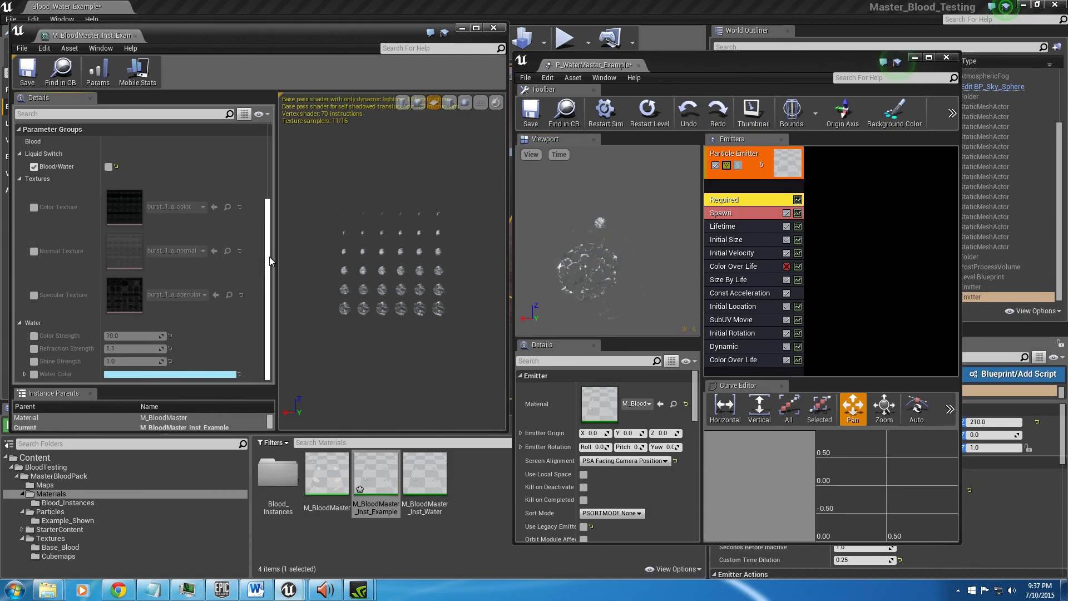
Step: Enable the Color Strength override in the Water parameters and set its value to 0
{"action": "left_click", "coordinate": [34, 335]}
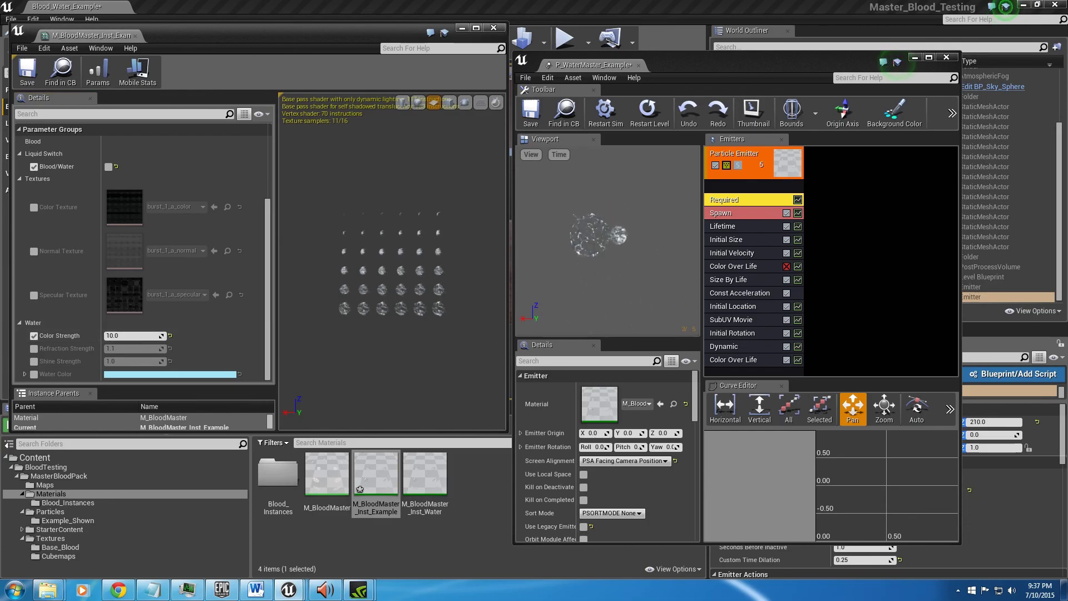
{"action": "scroll", "coordinate": [392, 262], "scroll_direction": "up", "scroll_amount": 5}
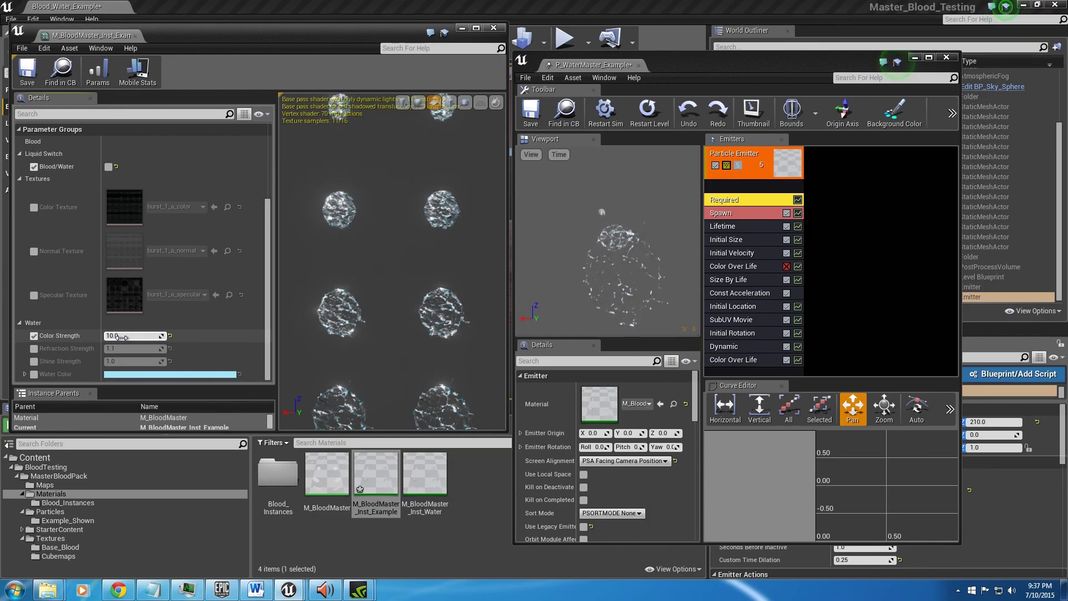
{"action": "type", "text": "0"}
{"action": "key", "text": "Return"}
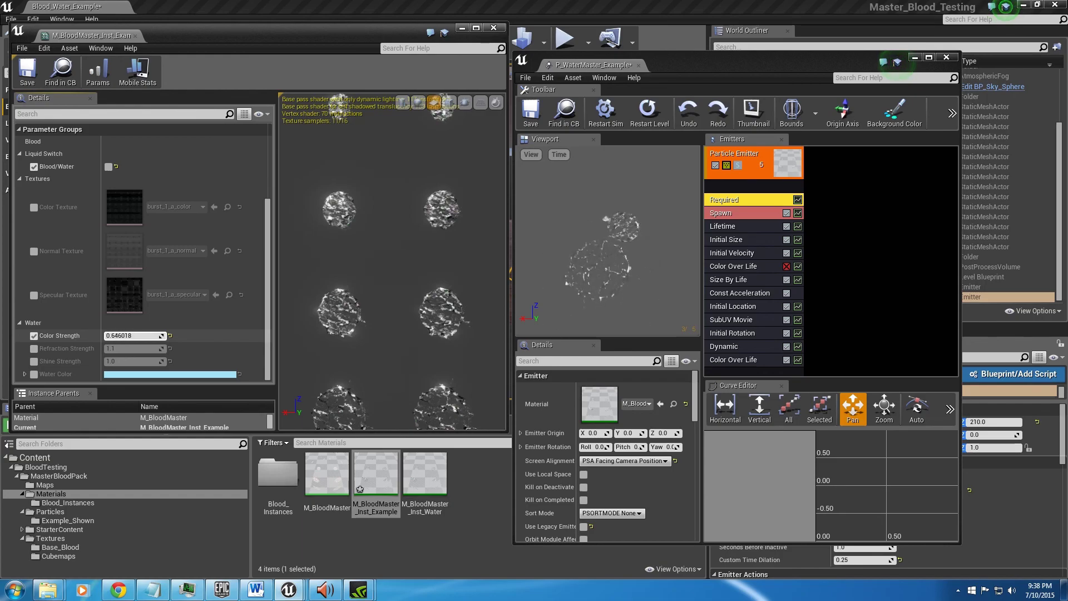
Step: Try Color Strength at about 301 and about 5983, and reset it to 10
{"action": "left_click_drag", "start_coordinate": [132, 335], "coordinate": [234, 335]}
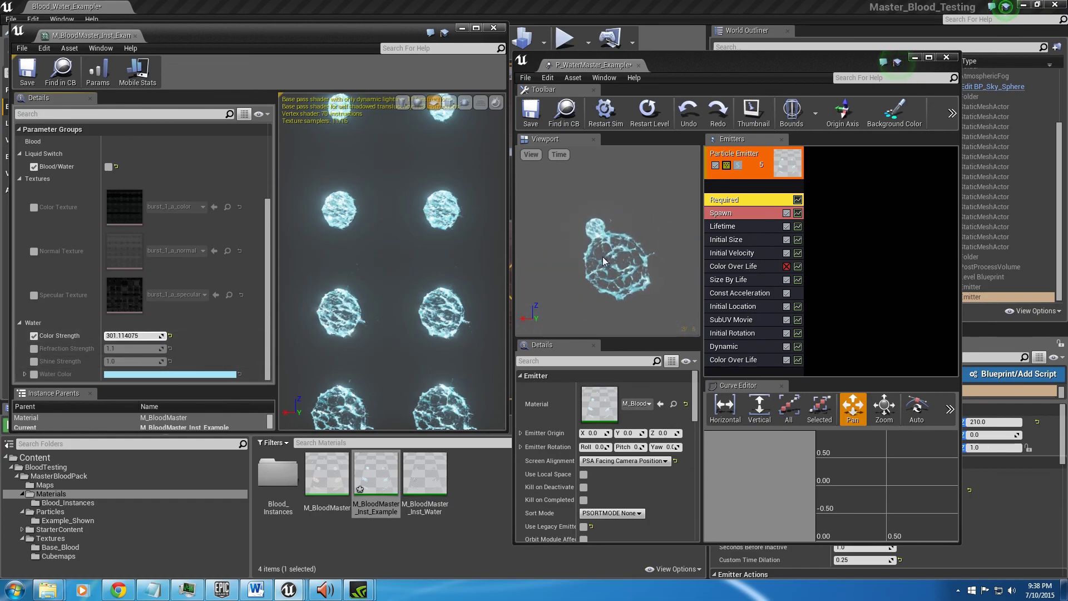
{"action": "left_click_drag", "start_coordinate": [121, 336], "coordinate": [267, 337]}
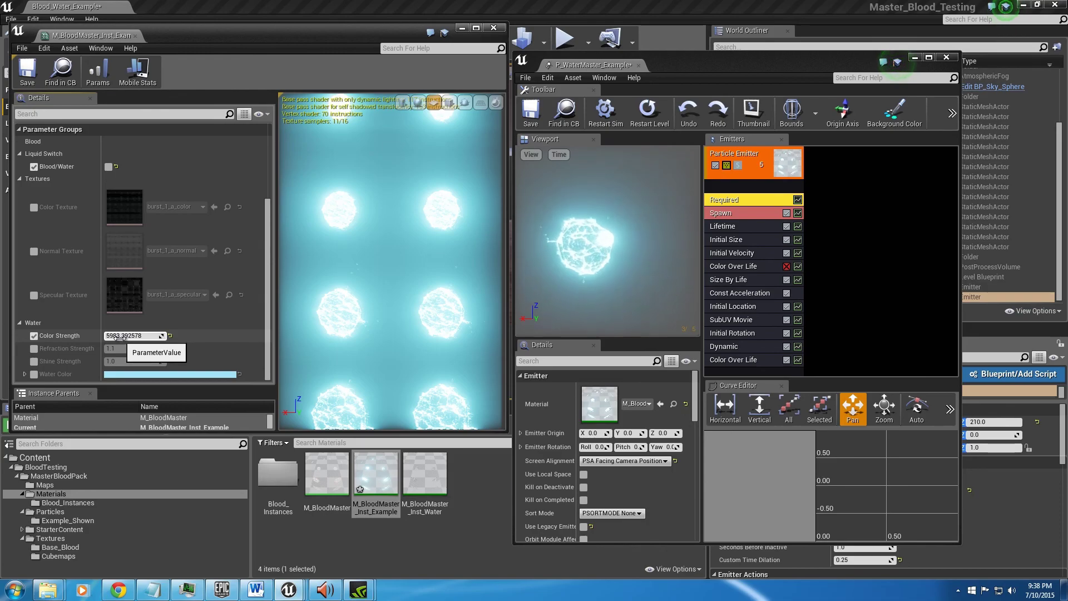
{"action": "left_click", "coordinate": [119, 337]}
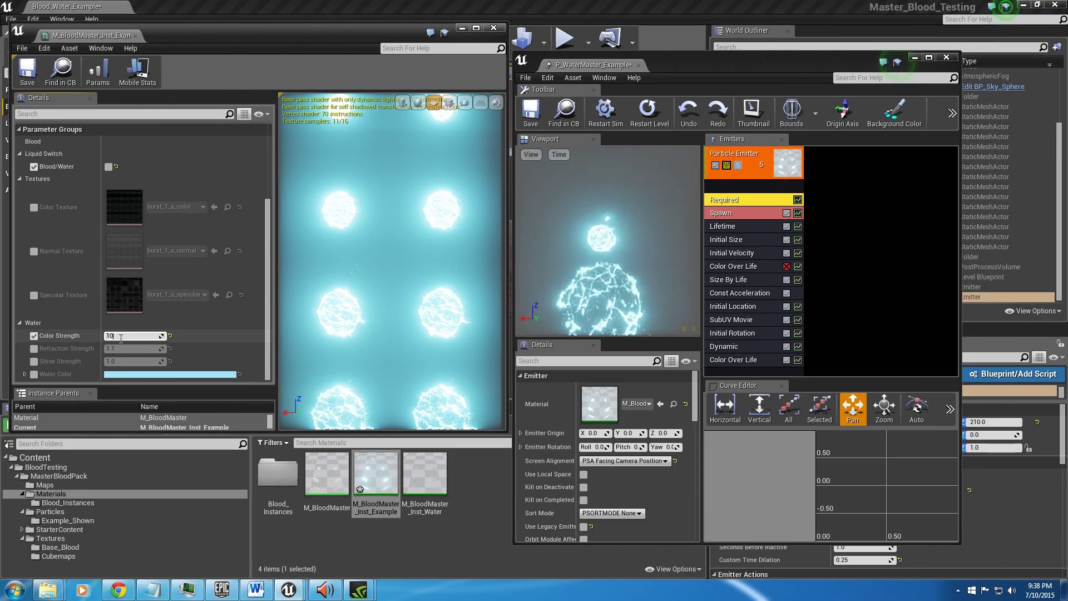
{"action": "key", "text": "Return"}
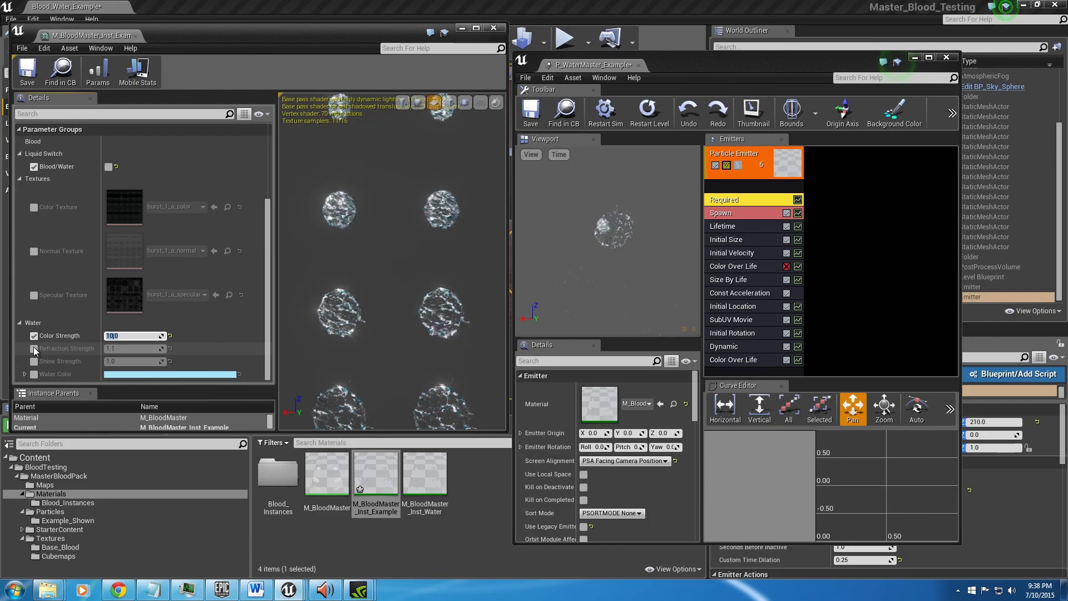
Step: Enable the Shine Strength override in the Water parameters and set its value to 0
{"action": "right_click_drag", "start_coordinate": [352, 332], "coordinate": [353, 356]}
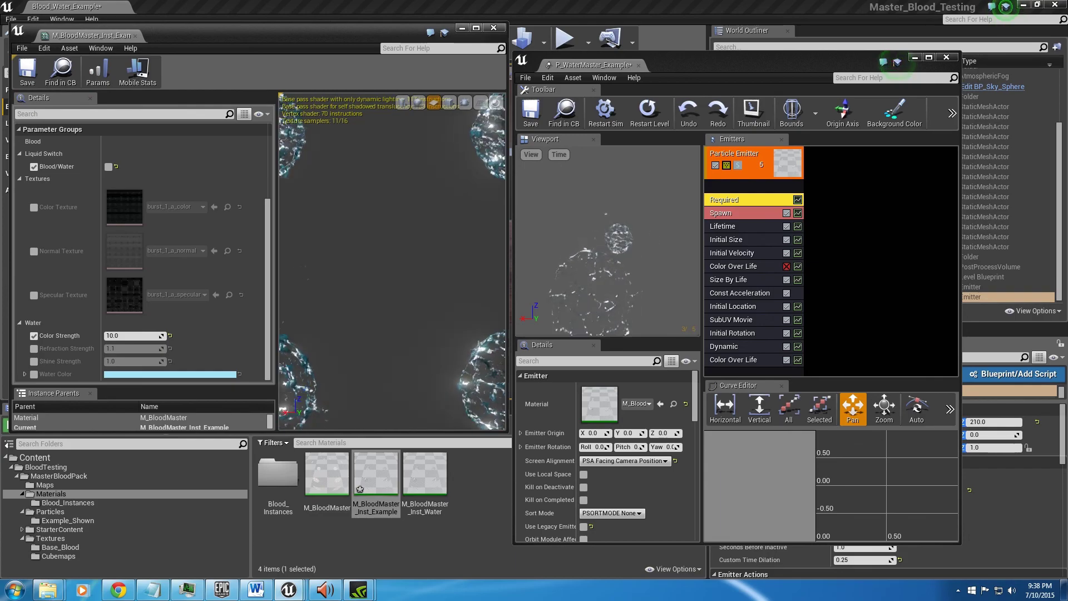
{"action": "left_click_drag", "start_coordinate": [470, 359], "coordinate": [431, 345]}
{"action": "right_click_drag", "start_coordinate": [472, 358], "coordinate": [471, 323]}
{"action": "mouse_move", "coordinate": [472, 358]}
{"action": "left_mouse_down"}
{"action": "mouse_move", "coordinate": [384, 356]}
{"action": "mouse_move", "coordinate": [478, 356]}
{"action": "left_mouse_up"}
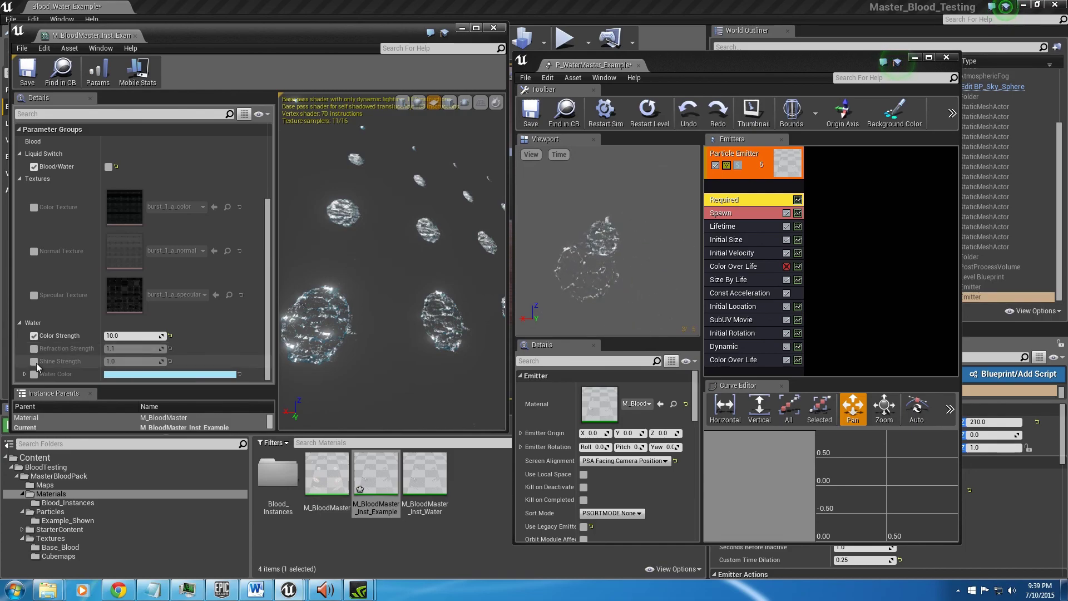
{"action": "right_click_drag", "start_coordinate": [384, 283], "coordinate": [443, 283]}
{"action": "left_click_drag", "start_coordinate": [444, 313], "coordinate": [406, 313]}
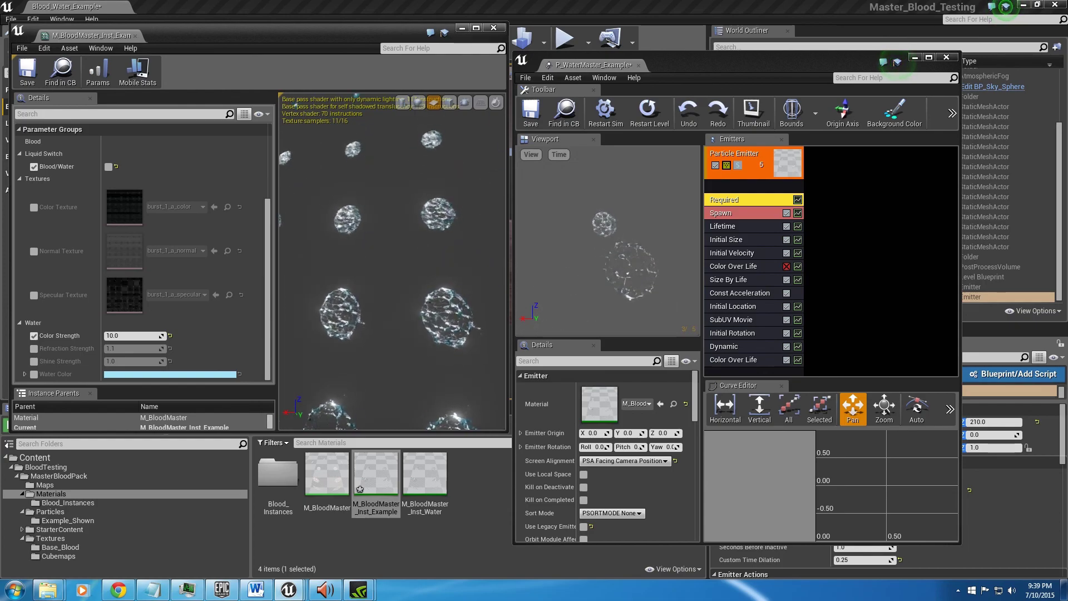
{"action": "left_click", "coordinate": [34, 362]}
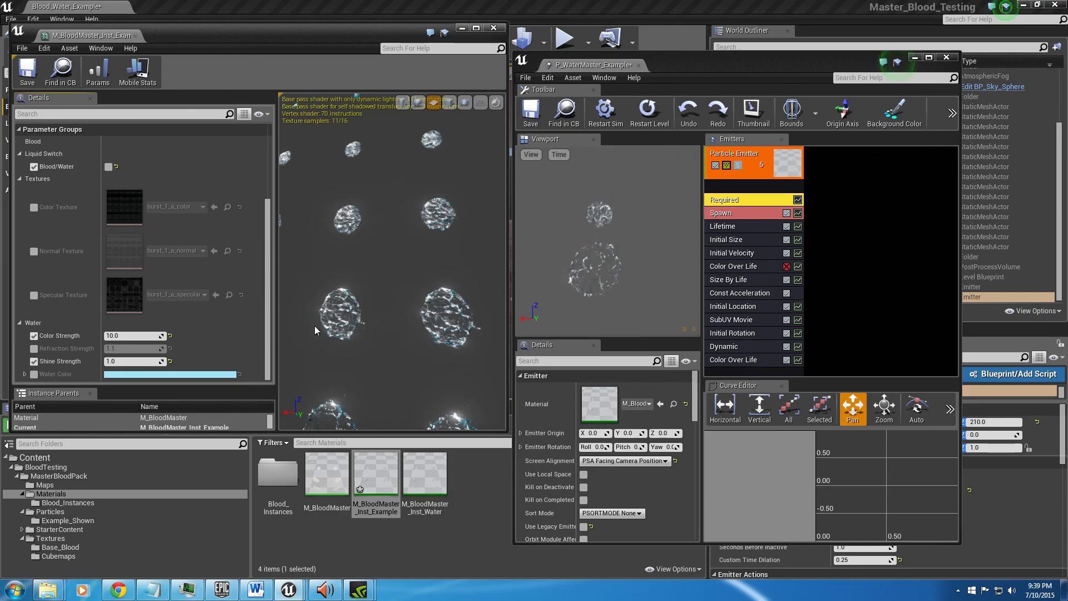
{"action": "mouse_move", "coordinate": [125, 362]}
{"action": "left_mouse_down"}
{"action": "mouse_move", "coordinate": [105, 362]}
{"action": "mouse_move", "coordinate": [119, 362]}
{"action": "left_mouse_up"}
{"action": "type", "text": "0"}
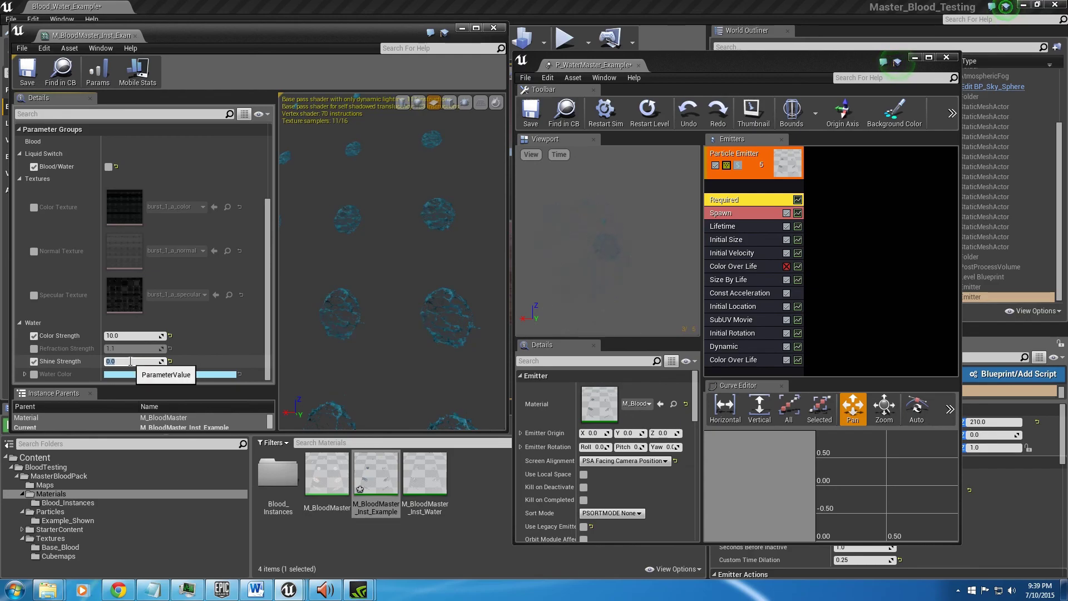
Step: Try Shine Strength at about -3.49, about 17 and a far higher value, reset it to 1 and turn off its override
{"action": "left_click_drag", "start_coordinate": [139, 361], "coordinate": [132, 362]}
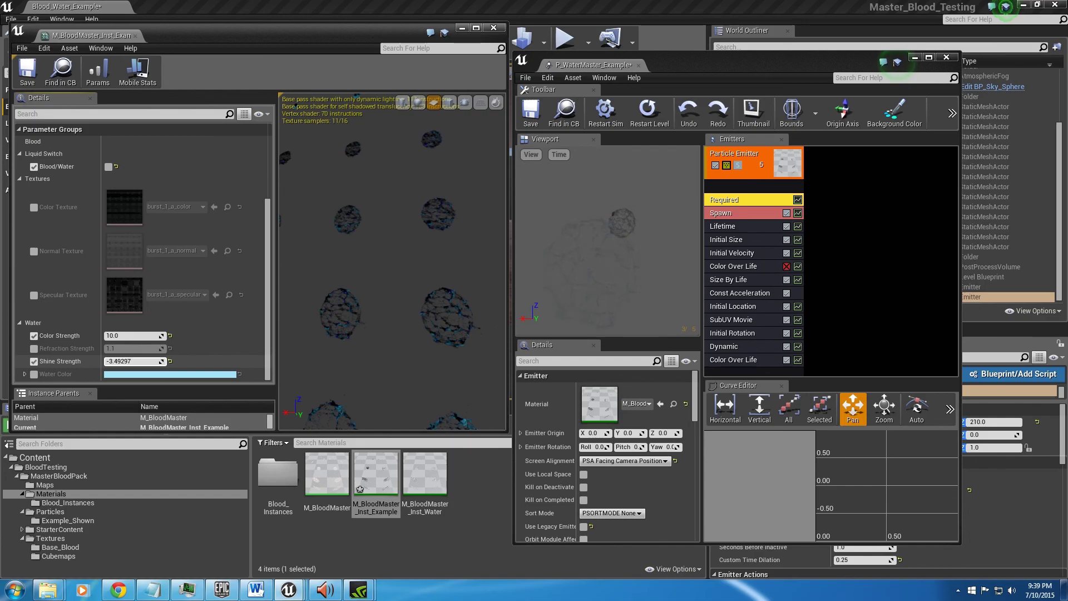
{"action": "left_click_drag", "start_coordinate": [133, 362], "coordinate": [206, 361]}
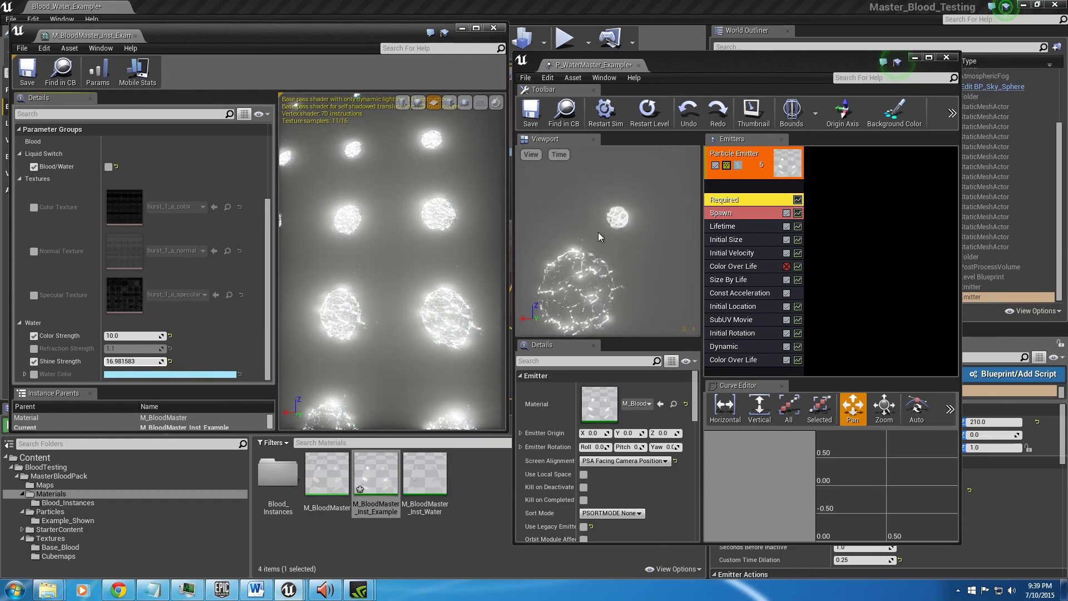
{"action": "left_click_drag", "start_coordinate": [118, 361], "coordinate": [177, 361]}
{"action": "left_click", "coordinate": [124, 360]}
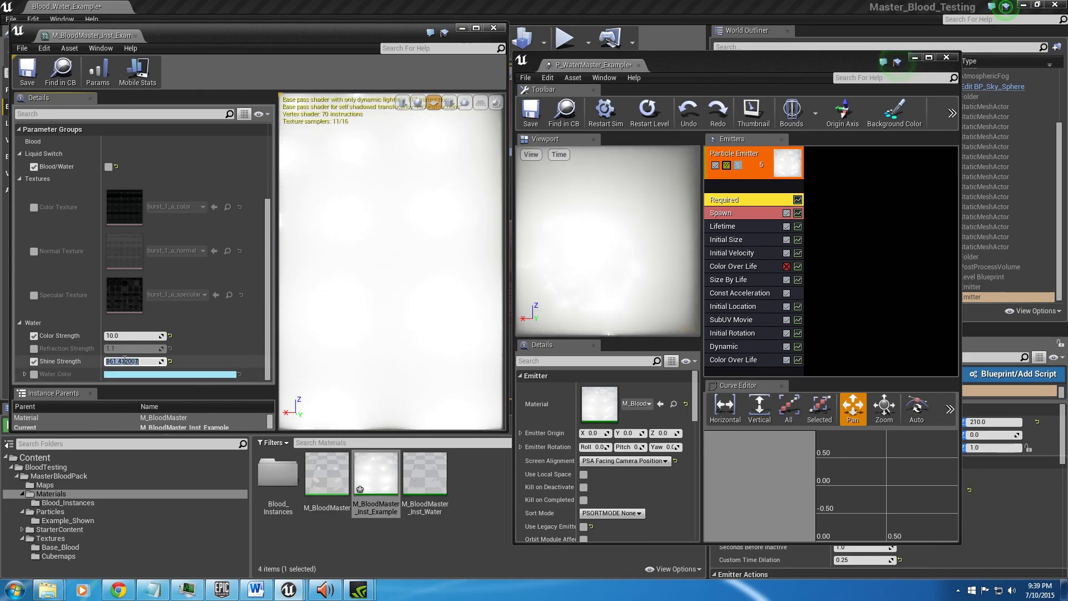
{"action": "type", "text": "1"}
{"action": "key", "text": "Return"}
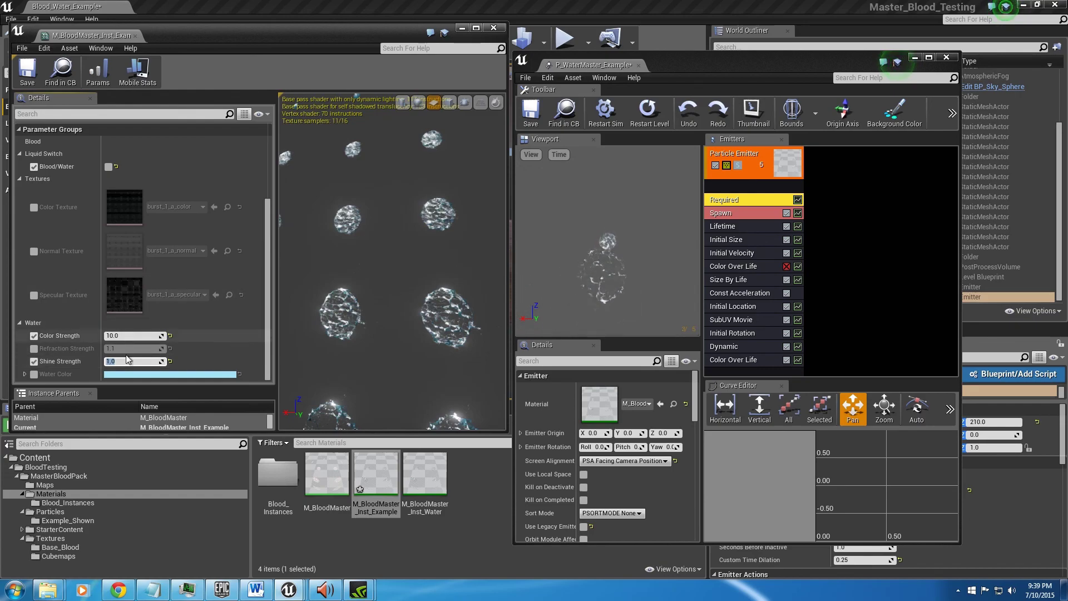
{"action": "left_click", "coordinate": [34, 361]}
Step: Override the Water Color with magenta and raise Color Strength to about 820
{"action": "left_click", "coordinate": [33, 374]}
{"action": "left_click", "coordinate": [154, 375]}
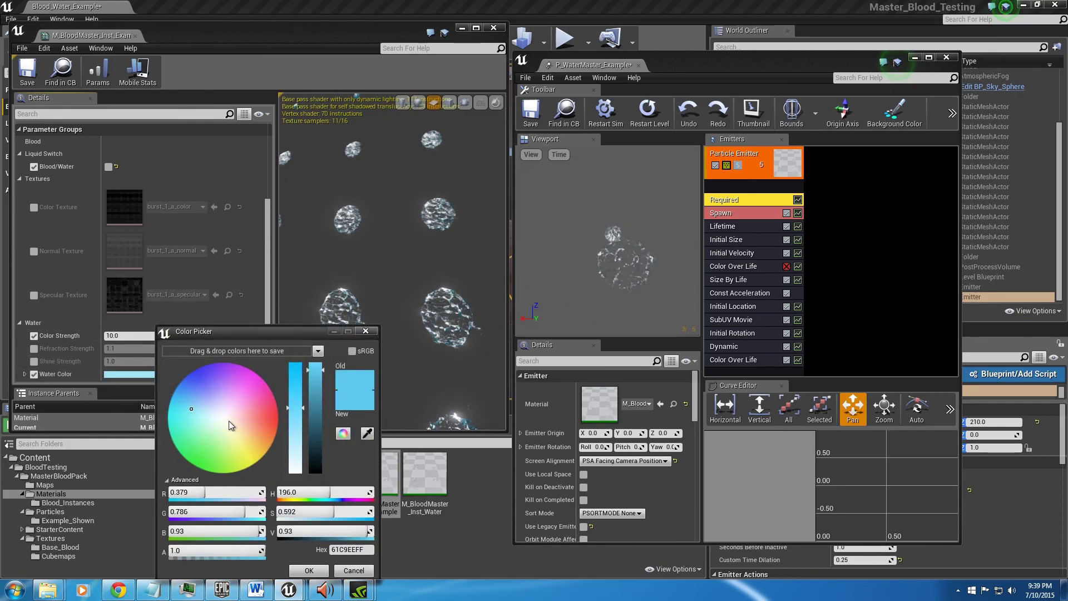
{"action": "left_click_drag", "start_coordinate": [215, 384], "coordinate": [258, 379]}
{"action": "left_click", "coordinate": [309, 569]}
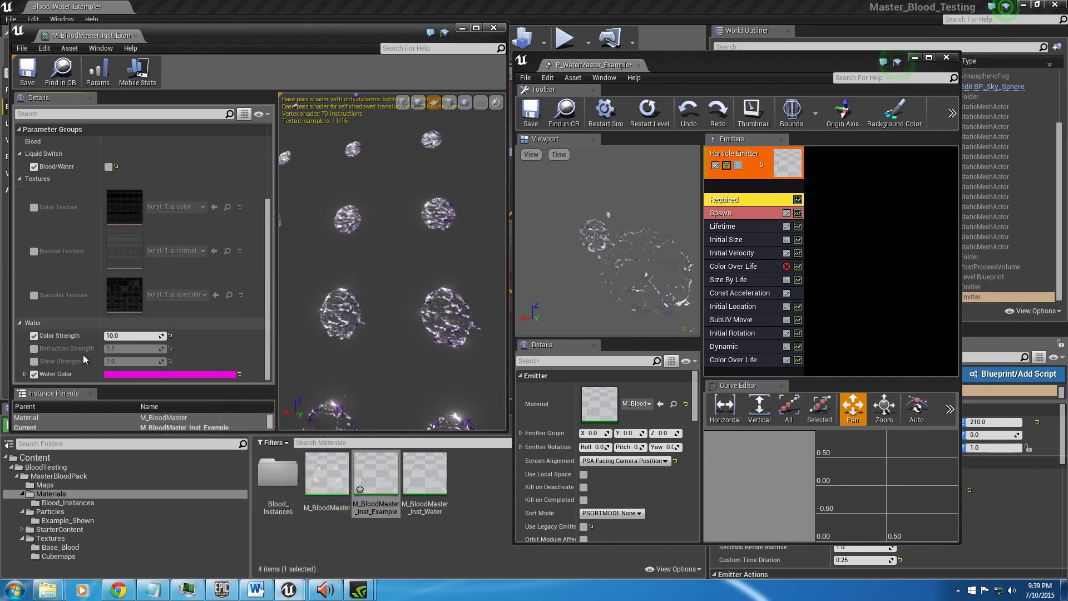
{"action": "left_click_drag", "start_coordinate": [114, 335], "coordinate": [128, 335]}
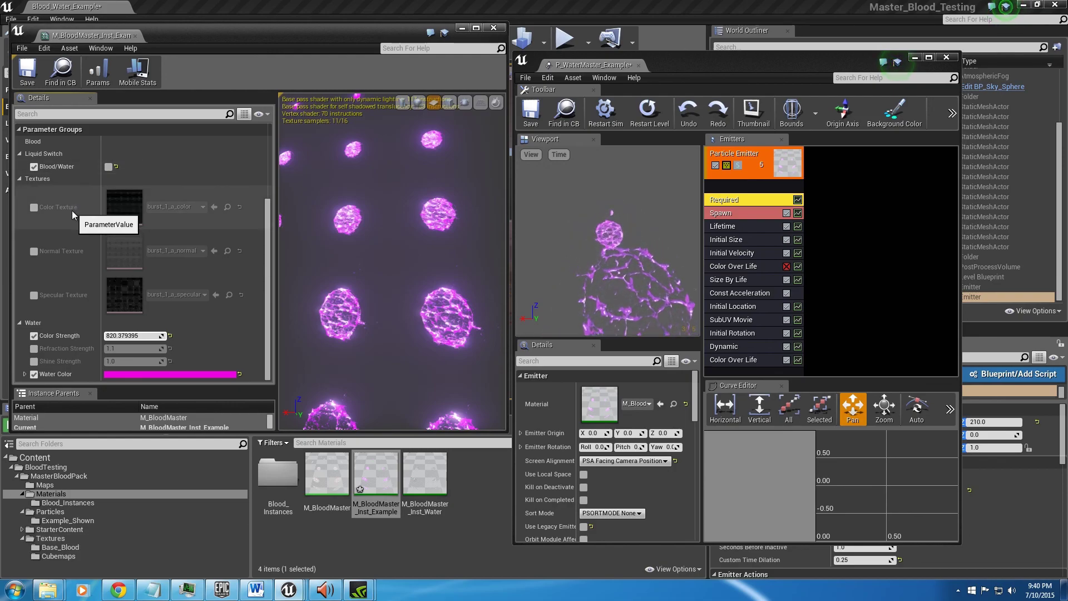
Step: Enable the overrides for the Color, Normal and Specular Textures of the material instance
{"action": "left_click", "coordinate": [33, 207]}
{"action": "left_click", "coordinate": [34, 251]}
{"action": "left_click", "coordinate": [34, 295]}
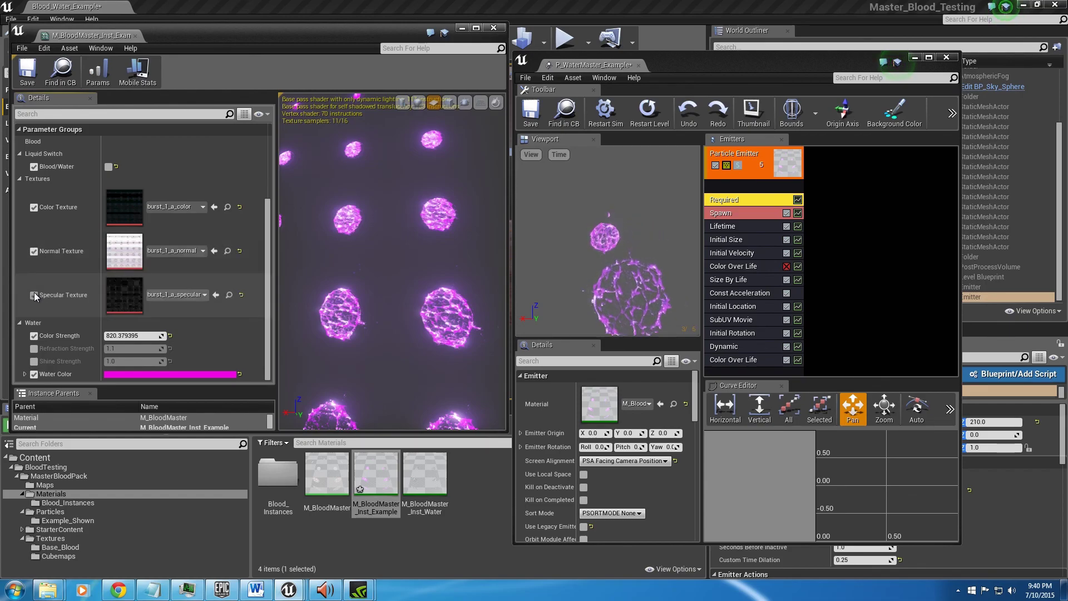
Step: Open the Base_Blood textures folder, and move and shrink the particle editor window to uncover its contents
{"action": "left_click", "coordinate": [70, 547]}
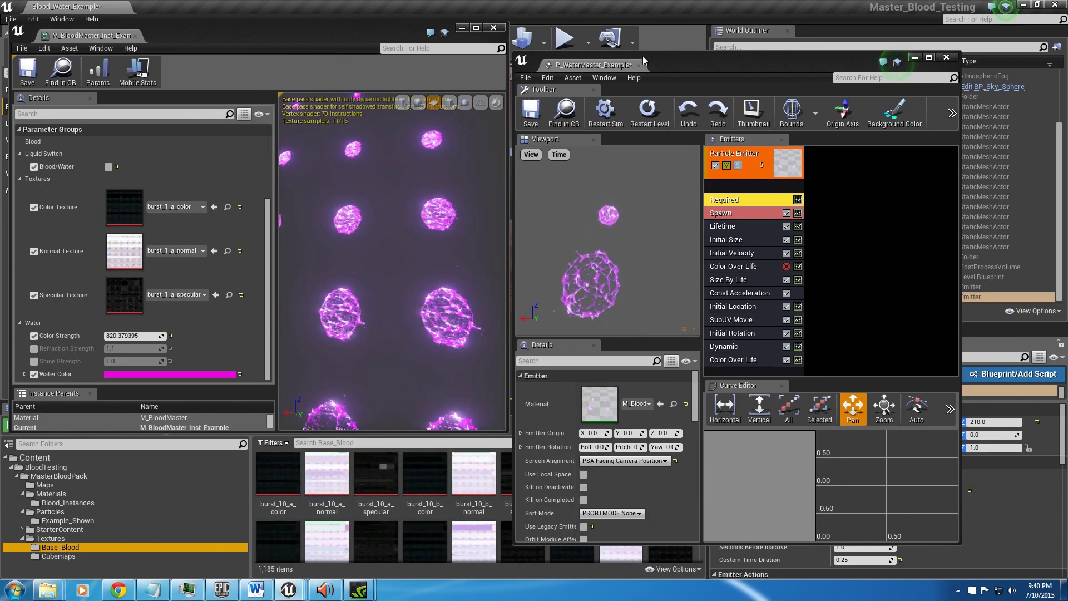
{"action": "left_click_drag", "start_coordinate": [697, 61], "coordinate": [812, 32]}
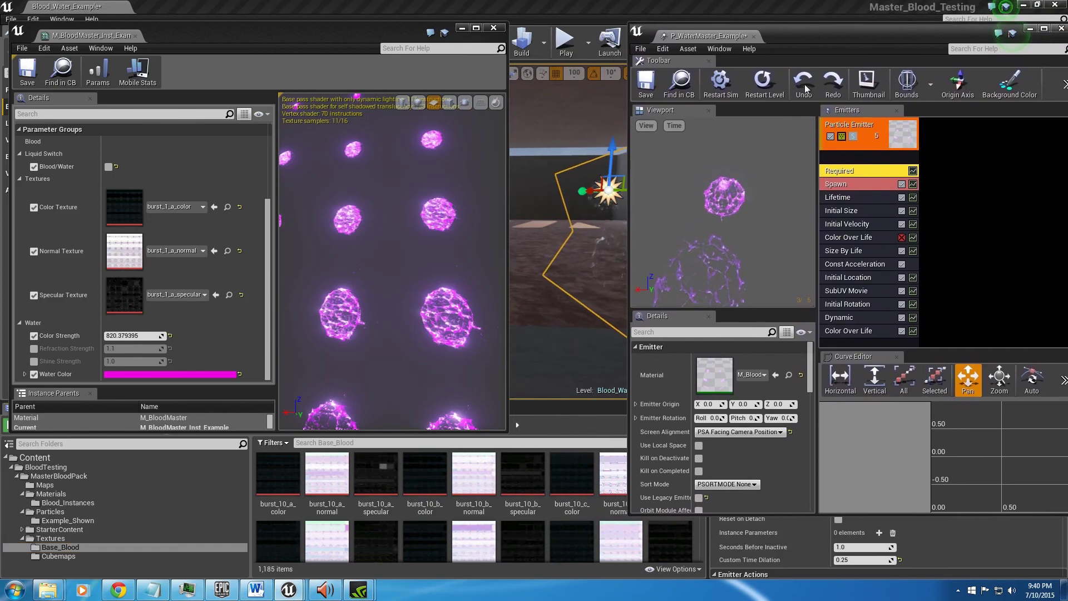
{"action": "left_click_drag", "start_coordinate": [866, 514], "coordinate": [865, 429]}
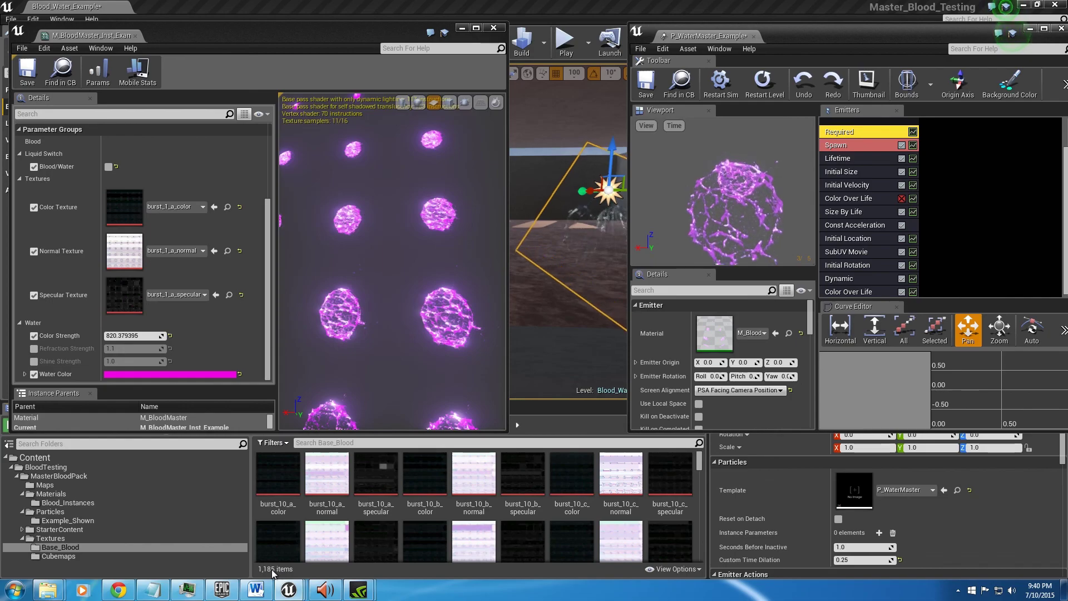
Step: Assign burst_26_b_color, burst_26_b_normal and burst_26_b_specular to the matching texture parameters of the material instance
{"action": "left_click_drag", "start_coordinate": [699, 462], "coordinate": [703, 469]}
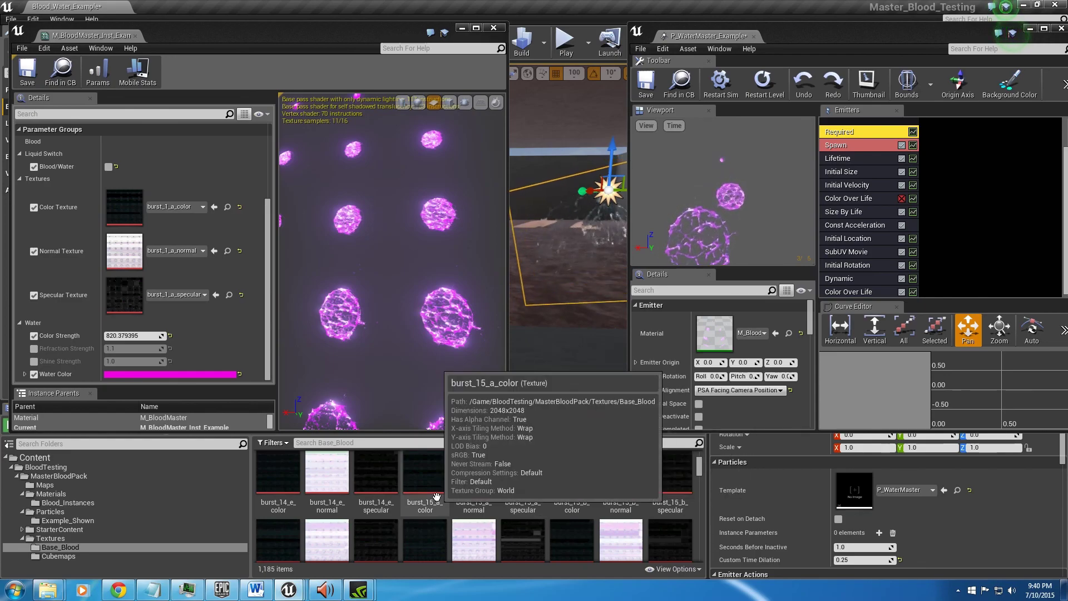
{"action": "left_click_drag", "start_coordinate": [700, 469], "coordinate": [701, 495]}
{"action": "left_click_drag", "start_coordinate": [701, 495], "coordinate": [701, 480]}
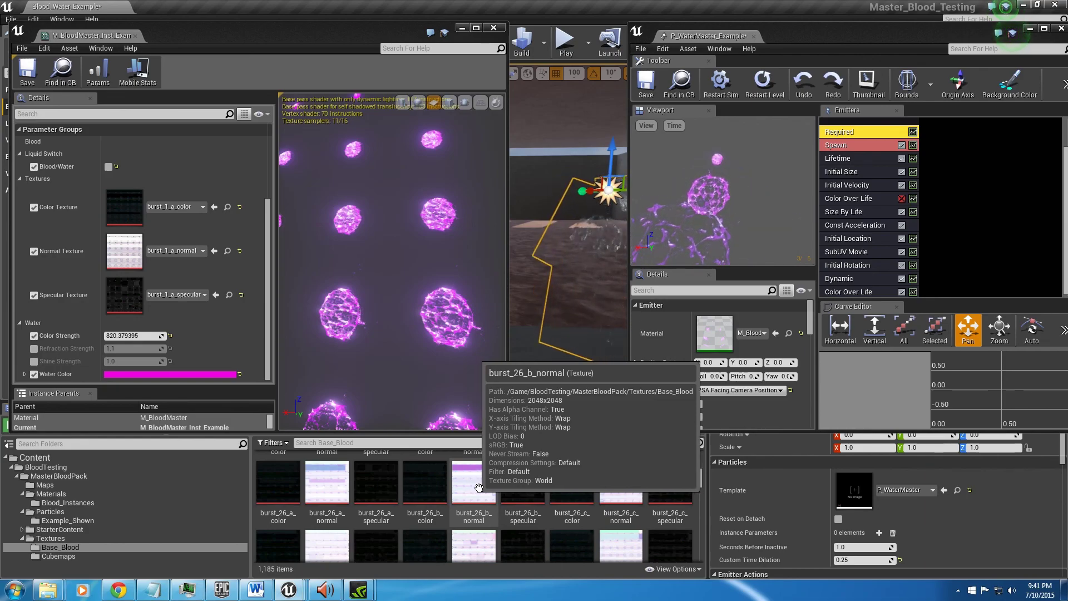
{"action": "left_click", "coordinate": [432, 491]}
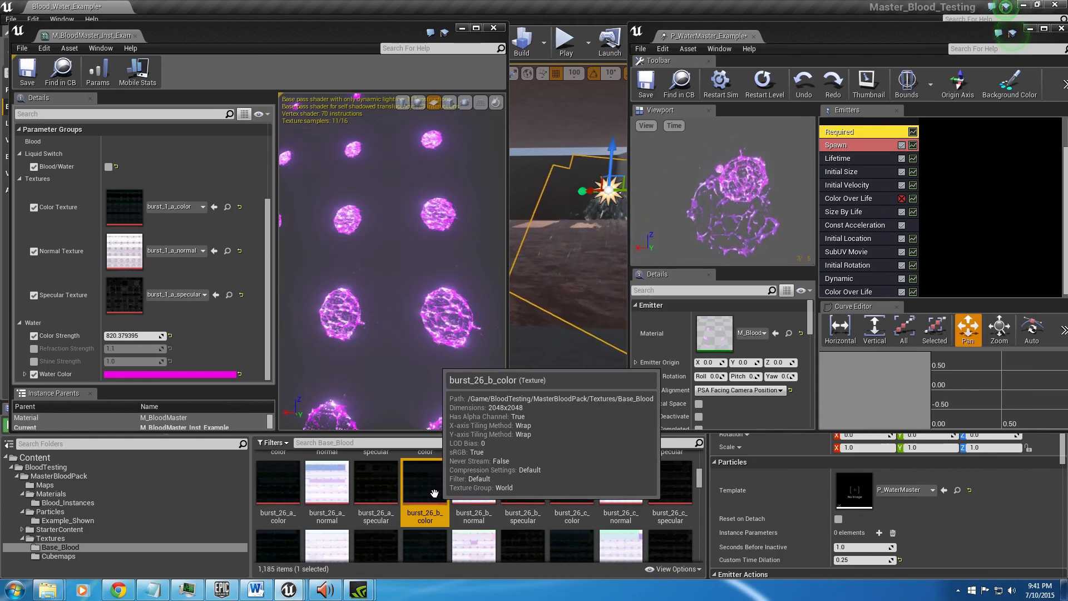
{"action": "left_click_drag", "start_coordinate": [434, 498], "coordinate": [159, 209]}
{"action": "left_click_drag", "start_coordinate": [474, 489], "coordinate": [209, 273]}
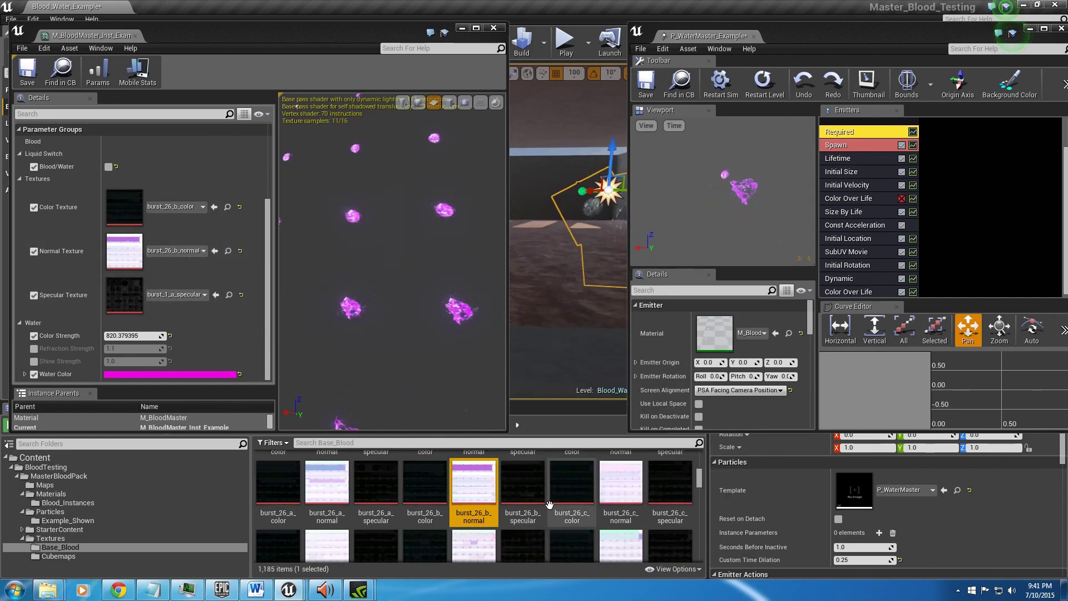
{"action": "left_click_drag", "start_coordinate": [523, 484], "coordinate": [211, 297]}
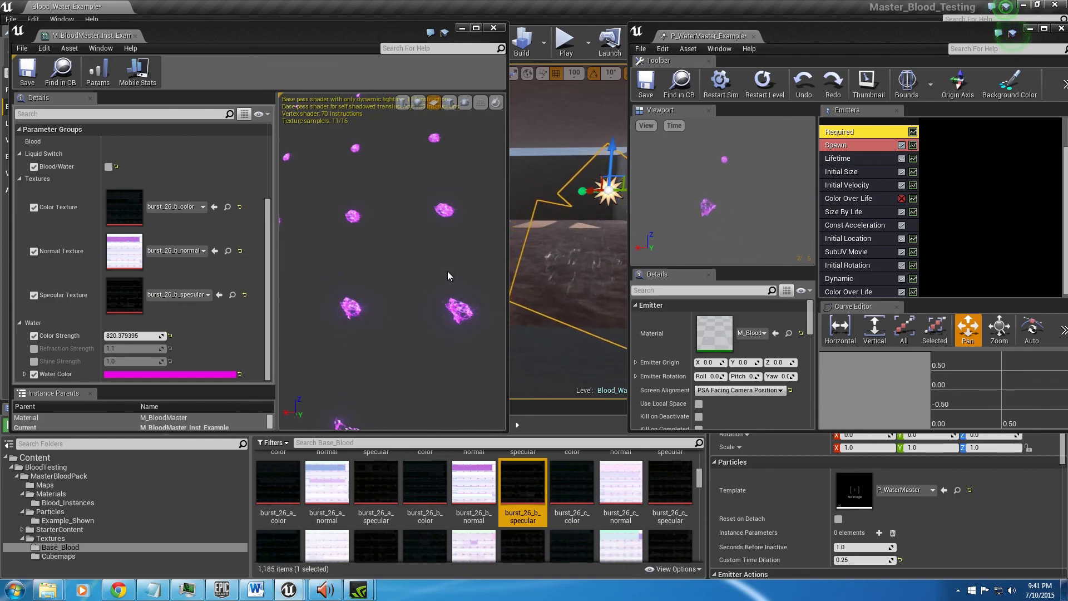
Step: Enlarge the particle editor window and place it beside the material instance editor so both previews can be seen
{"action": "left_click_drag", "start_coordinate": [796, 30], "coordinate": [558, 38]}
{"action": "left_click_drag", "start_coordinate": [835, 435], "coordinate": [1020, 513]}
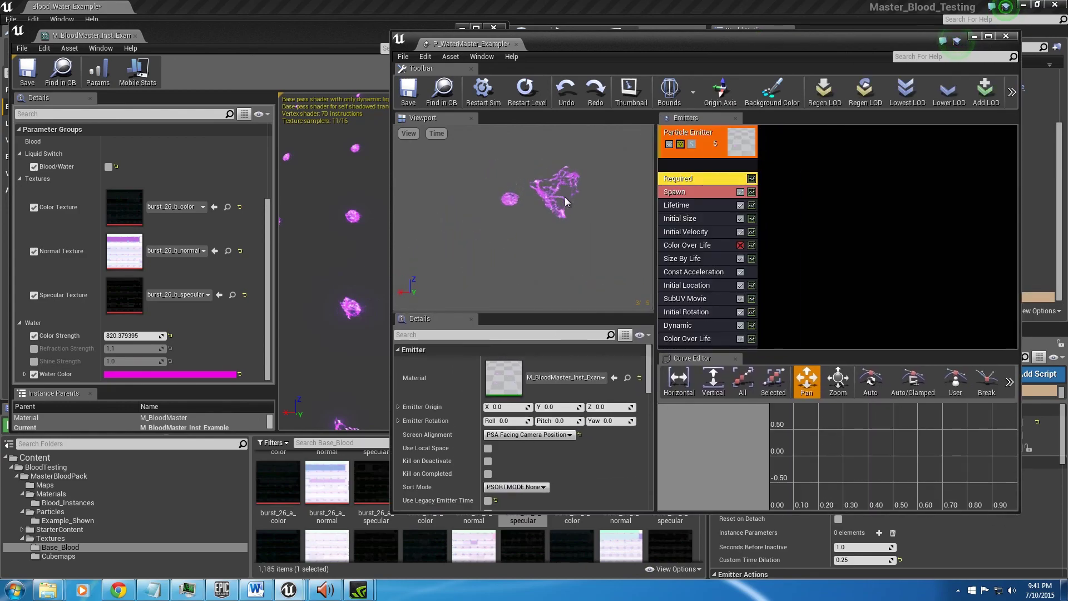
{"action": "left_click_drag", "start_coordinate": [609, 43], "coordinate": [738, 22]}
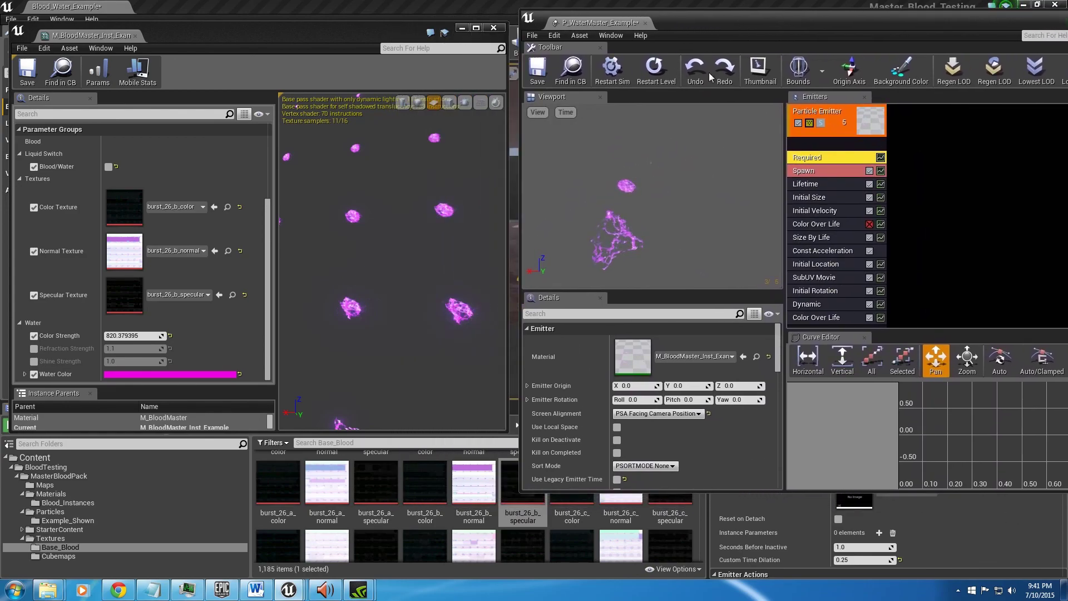
Step: Replace the instance's color, normal and specular textures with burst_75_a_color, burst_75_a_normal and burst_75_a_specular from Base_Blood
{"action": "left_click", "coordinate": [702, 526]}
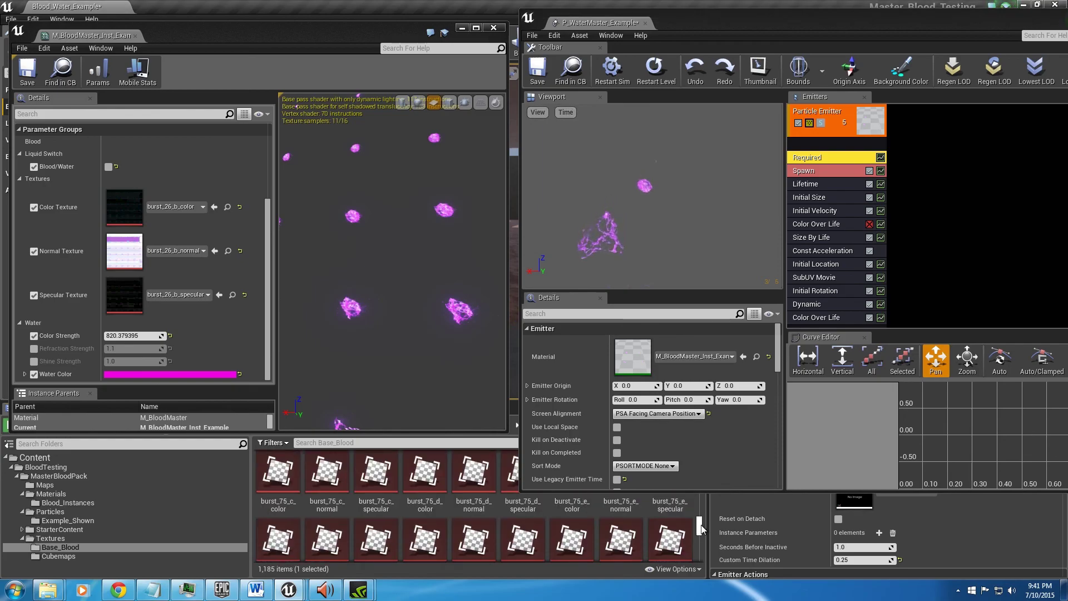
{"action": "left_click_drag", "start_coordinate": [702, 531], "coordinate": [702, 528]}
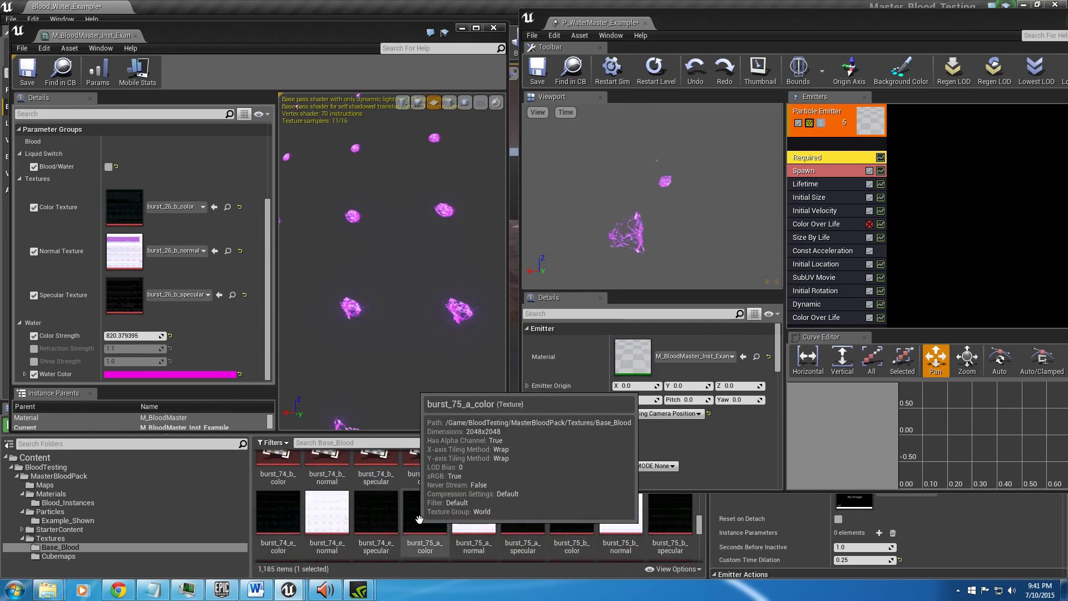
{"action": "left_click_drag", "start_coordinate": [426, 513], "coordinate": [171, 214]}
{"action": "left_click_drag", "start_coordinate": [474, 513], "coordinate": [170, 250]}
{"action": "left_click_drag", "start_coordinate": [512, 527], "coordinate": [172, 294]}
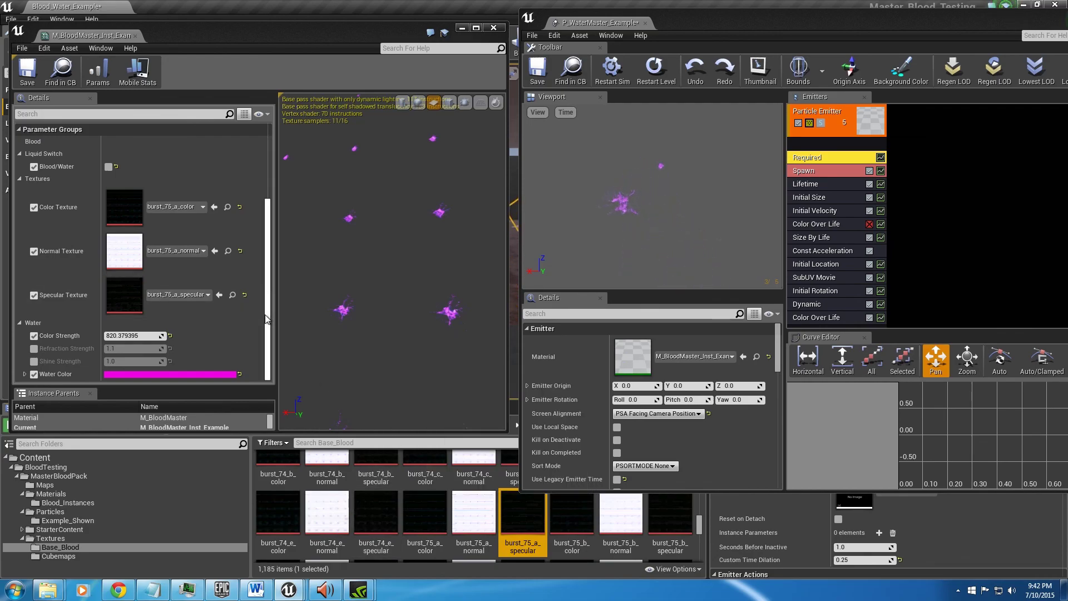
Step: Move the material instance editor aside and open the Maps folder of MasterBloodPack
{"action": "left_click_drag", "start_coordinate": [273, 29], "coordinate": [381, 36]}
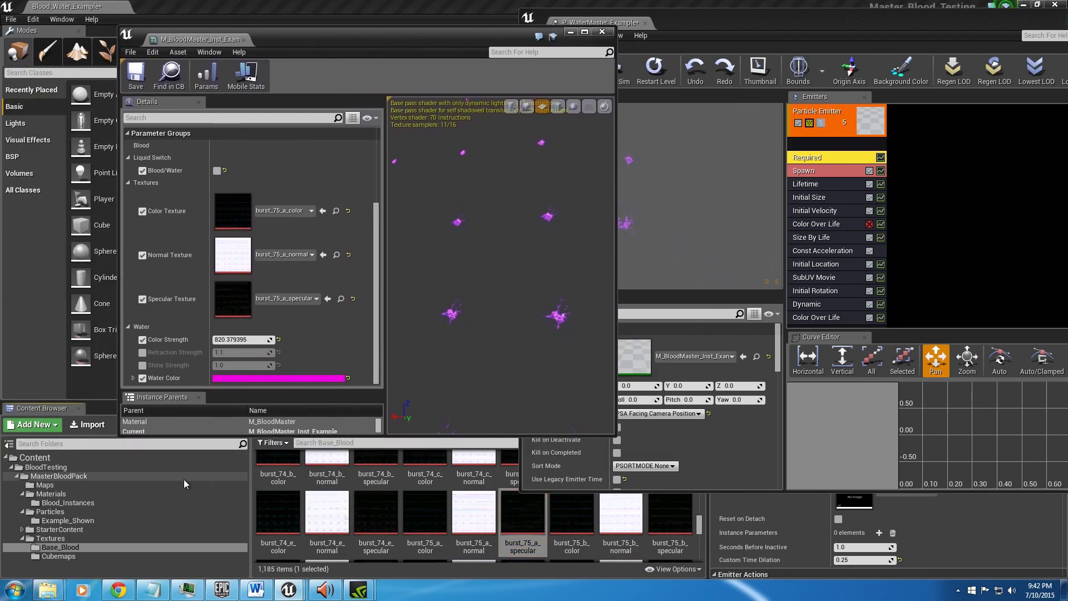
{"action": "left_click", "coordinate": [77, 485]}
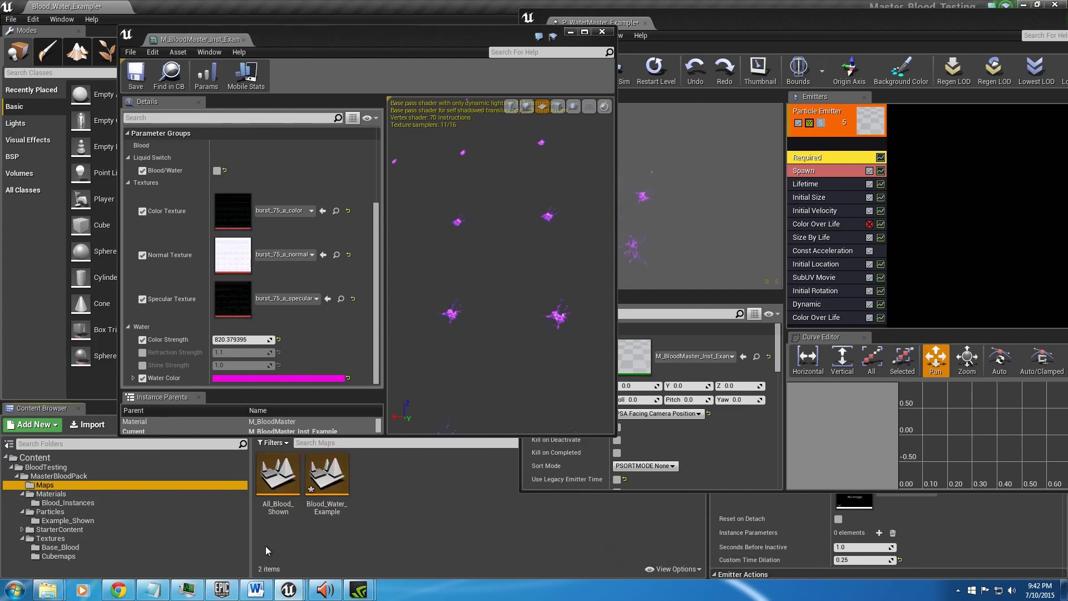
Step: Clear the material instance and particle editors off the main editor and open the All_Blood_Shown level from the Maps folder
{"action": "left_click", "coordinate": [312, 546]}
{"action": "left_click", "coordinate": [602, 31]}
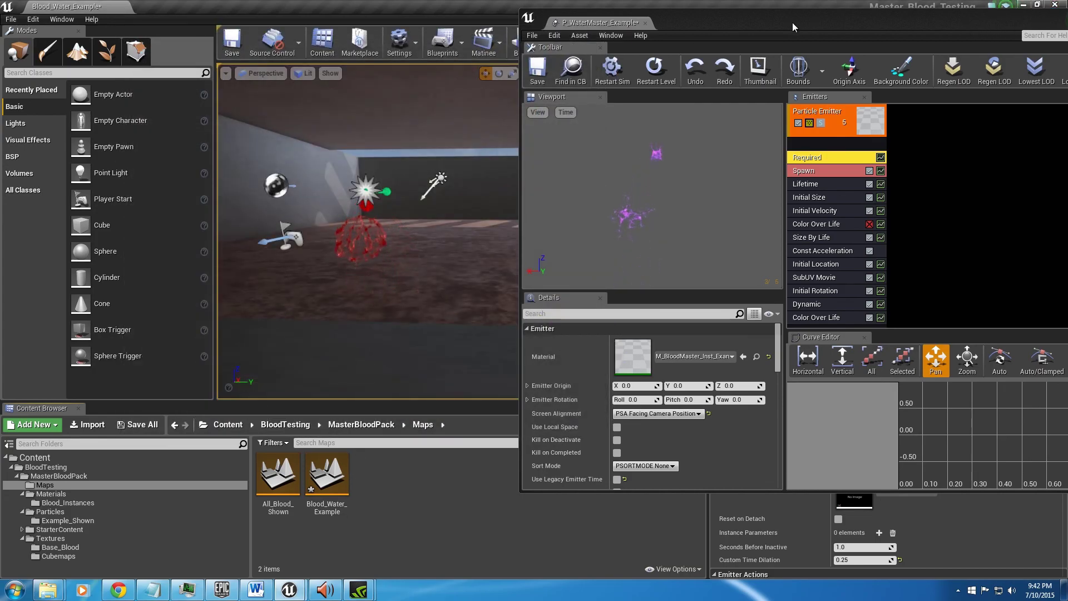
{"action": "left_click_drag", "start_coordinate": [794, 27], "coordinate": [650, 28]}
{"action": "left_click", "coordinate": [452, 505]}
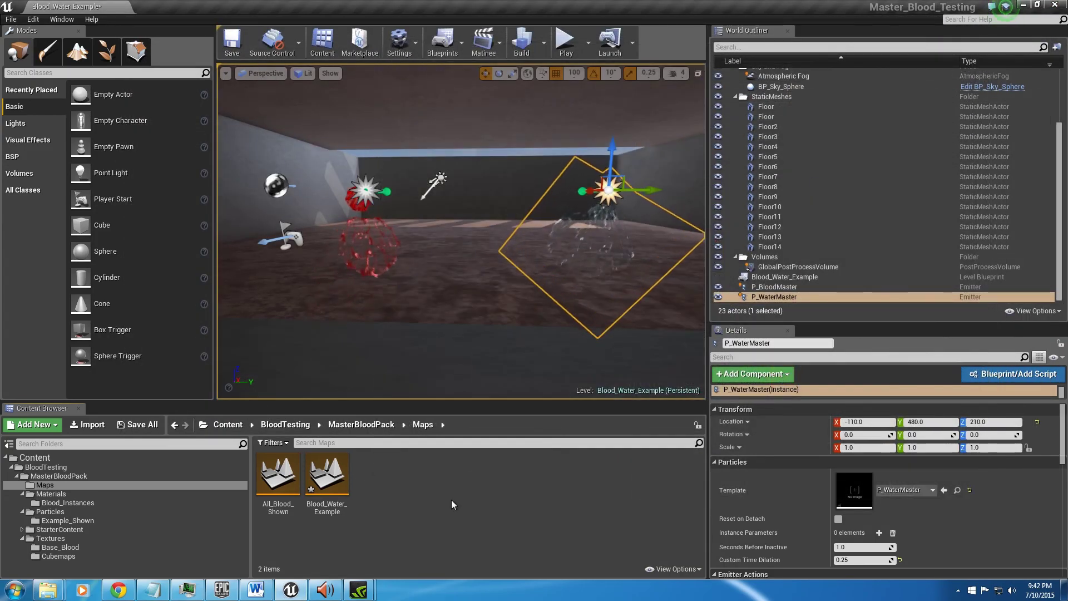
{"action": "left_click", "coordinate": [280, 480]}
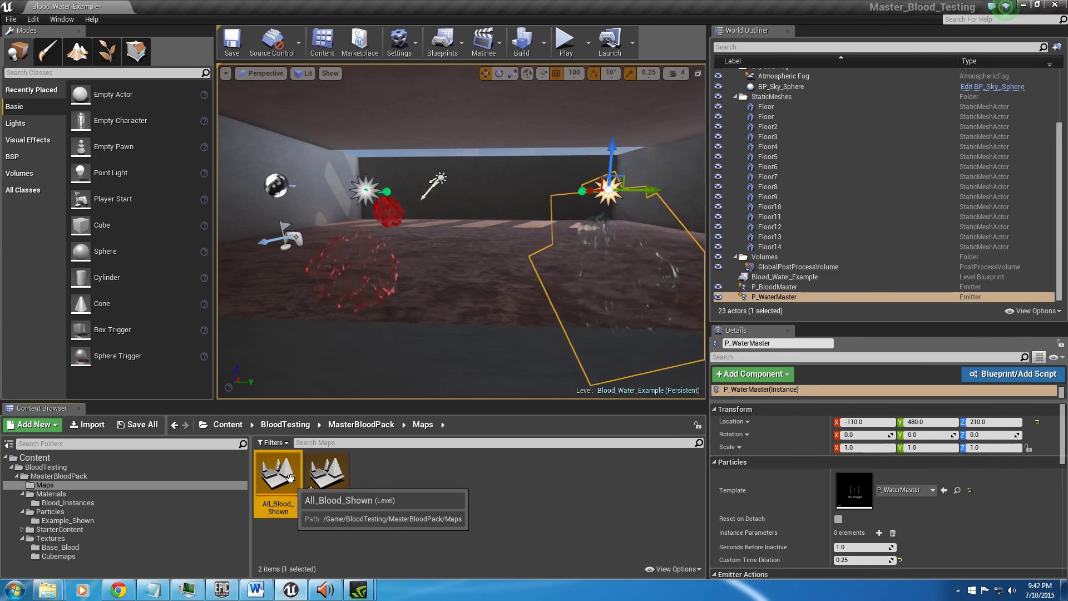
{"action": "double_click", "coordinate": [290, 480]}
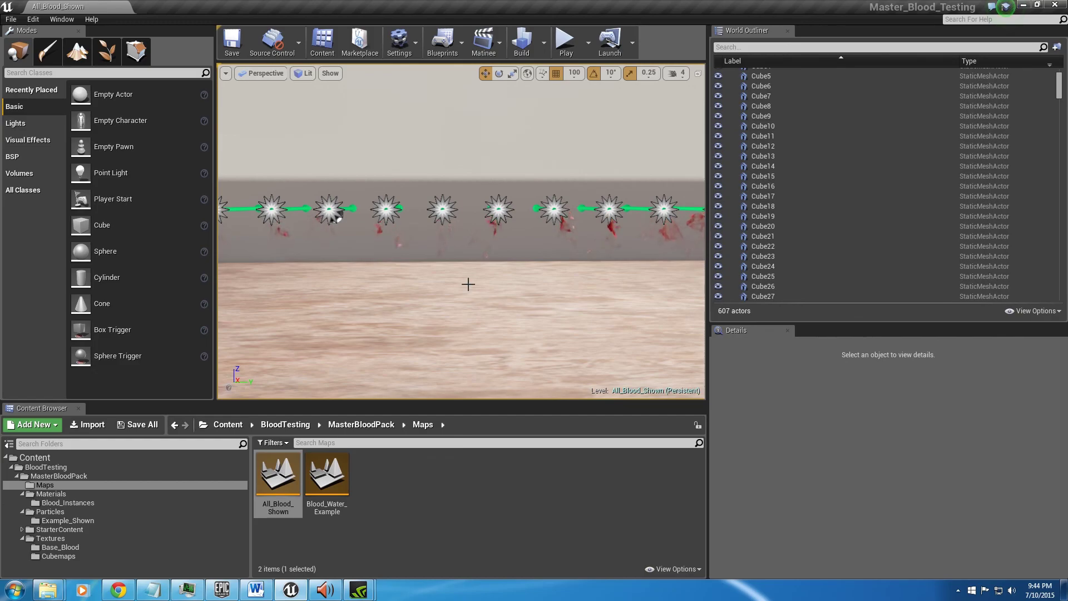
Step: Fly along the row of blood emitters in the level to examine the example blood effects up close
{"action": "right_click_drag", "start_coordinate": [462, 231], "coordinate": [444, 217]}
{"action": "key", "text": "w"}
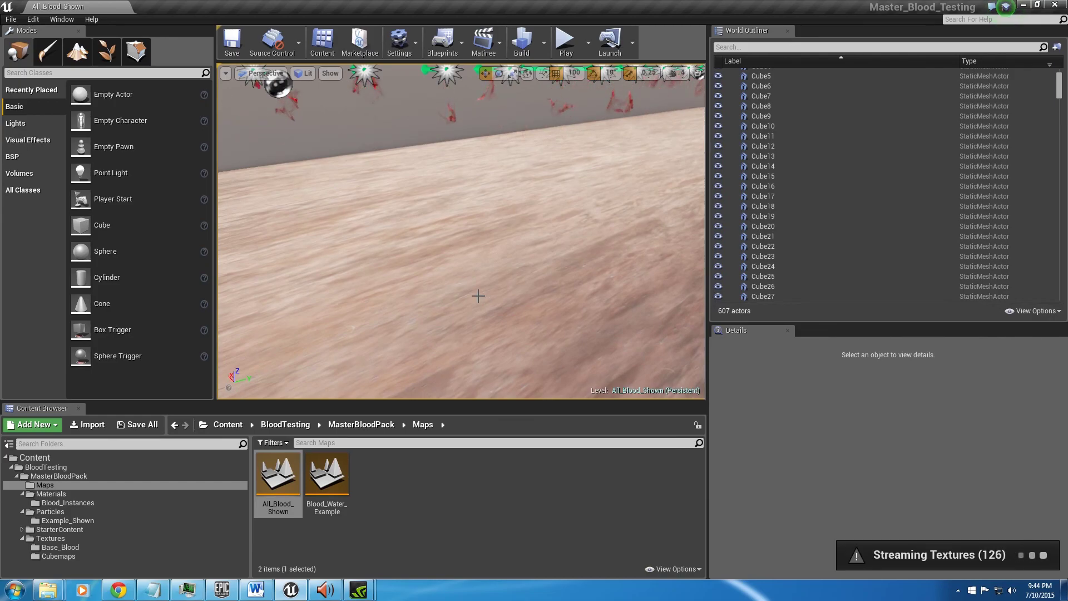
{"action": "right_click_drag", "start_coordinate": [516, 310], "coordinate": [471, 280]}
{"action": "key", "text": "d"}
{"action": "right_click_drag", "start_coordinate": [519, 310], "coordinate": [518, 311]}
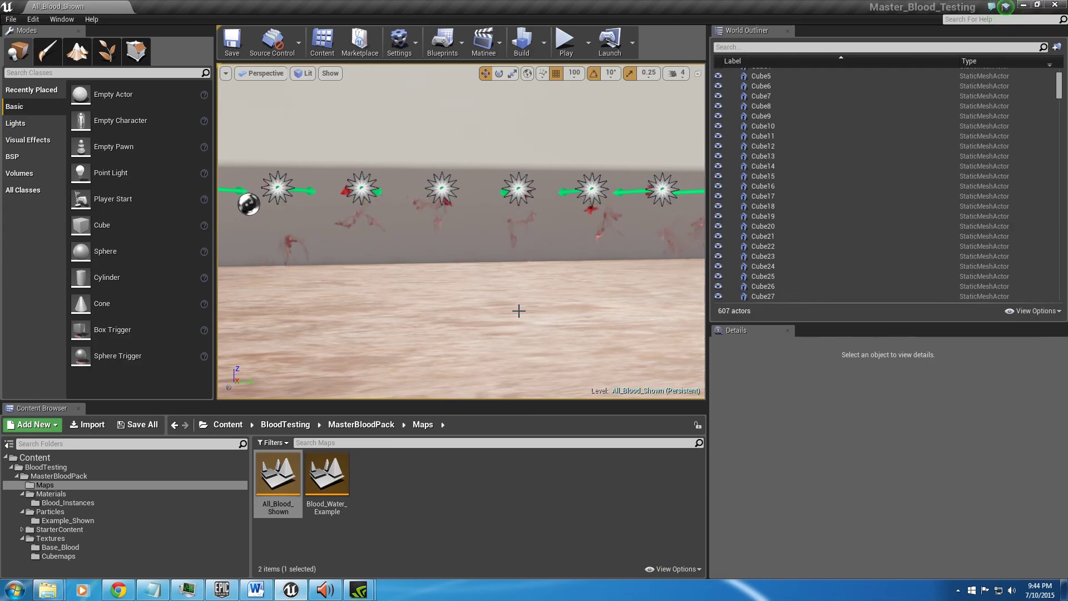